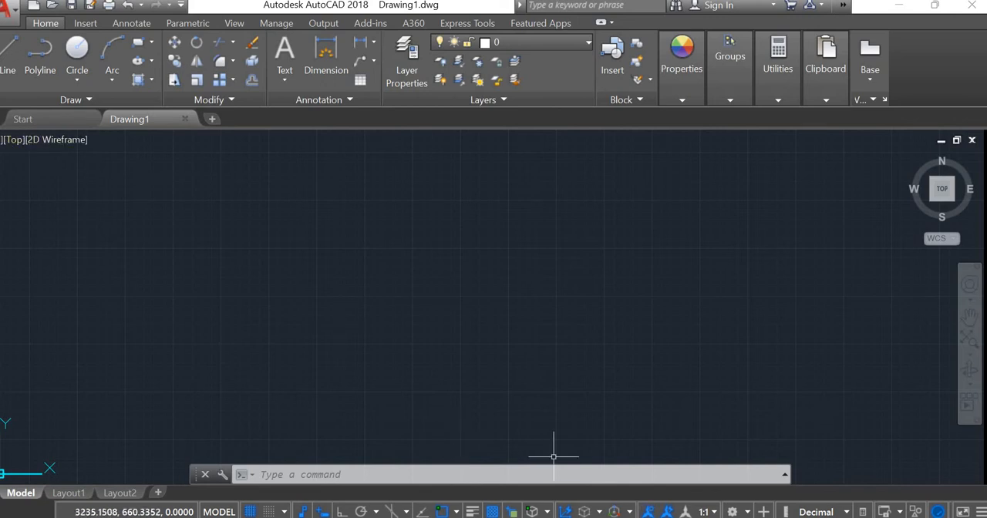
Step: Switch to Photos to examine the reference drawings ADD1.PNG and ADD2.PNG, and return to AutoCAD with ADD1.PNG as the part to draw
click(599, 516)
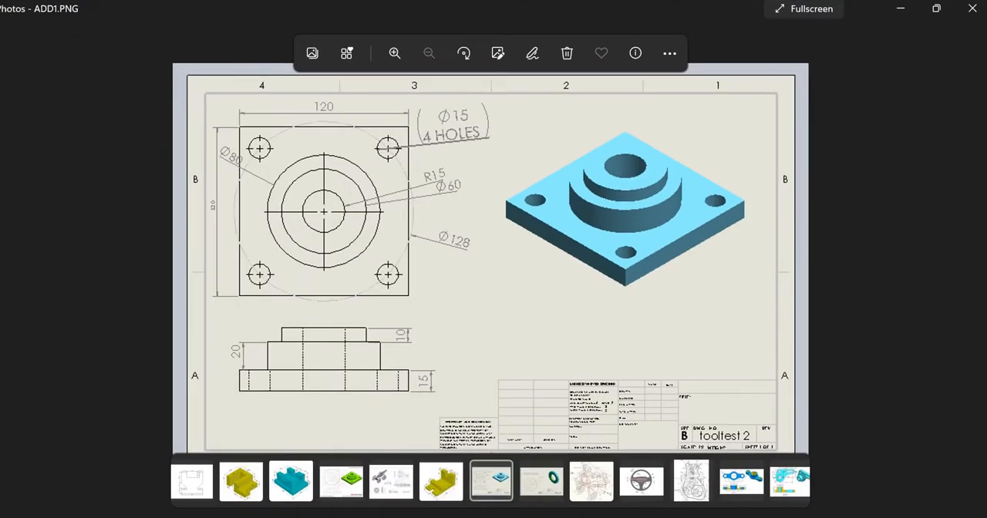
key(Left)
key(Right)
key(Right)
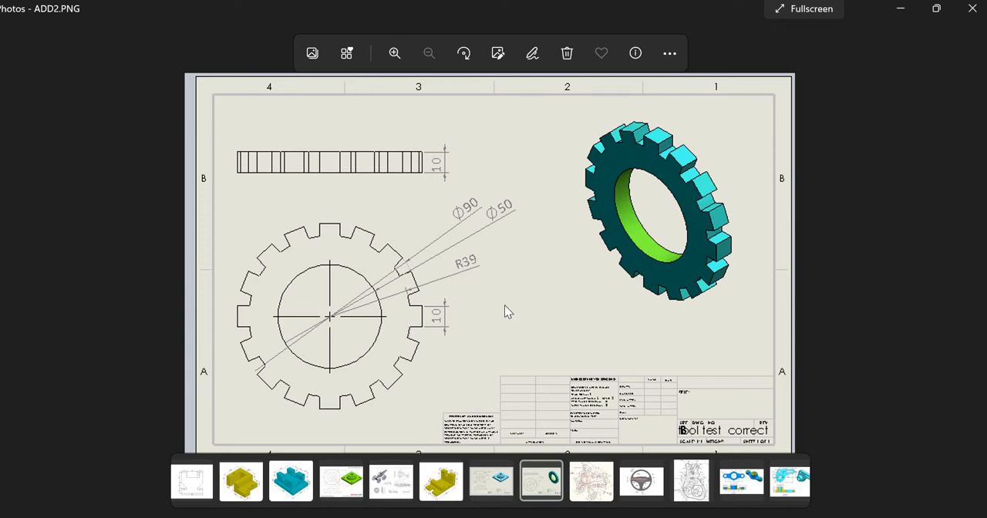
key(Left)
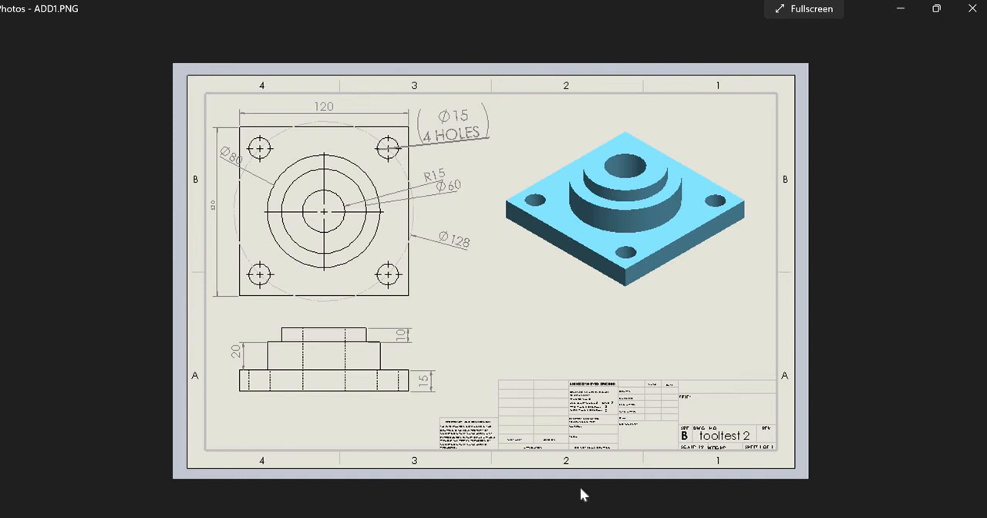
click(568, 517)
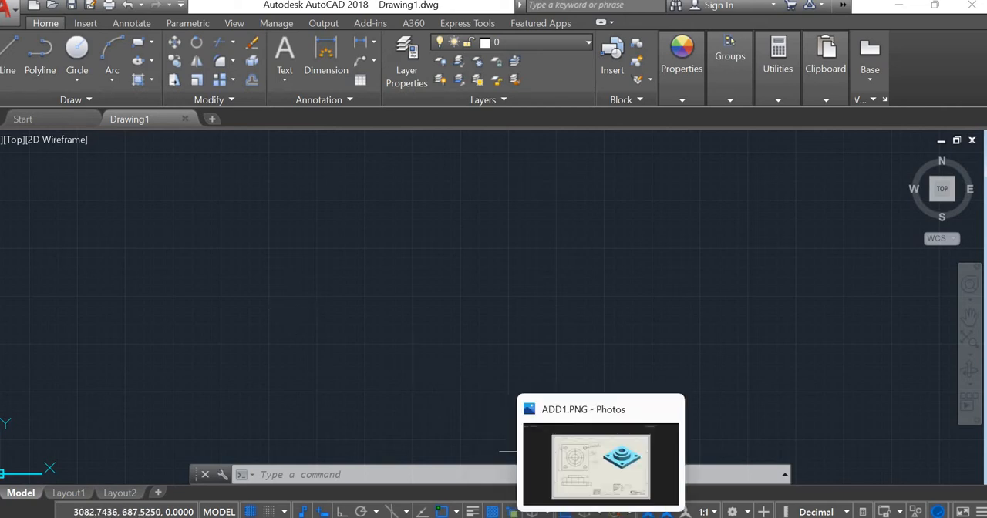
click(600, 515)
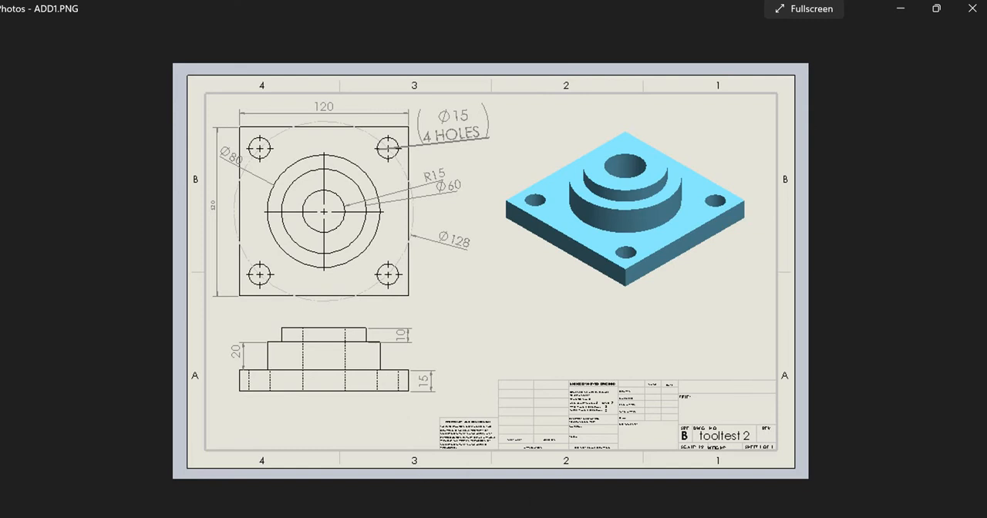
click(566, 516)
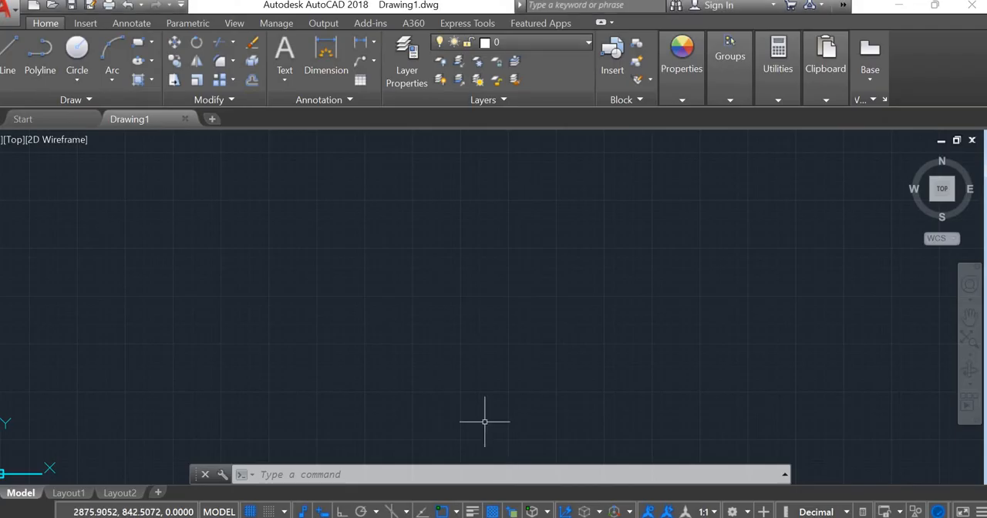
Step: Draw a 120 by 120 square as the base plate outline, with its first corner at 0,0
scroll(485, 422, down, 5)
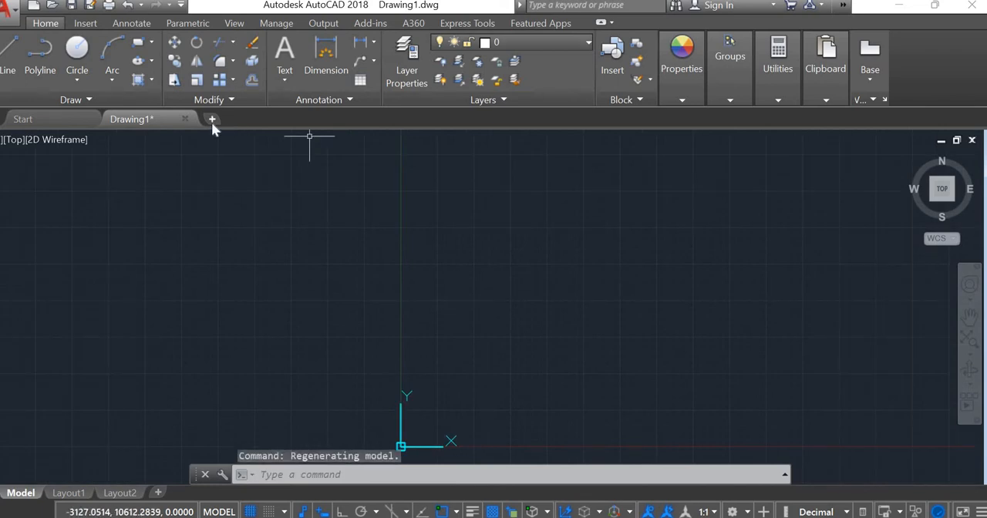
text(re)
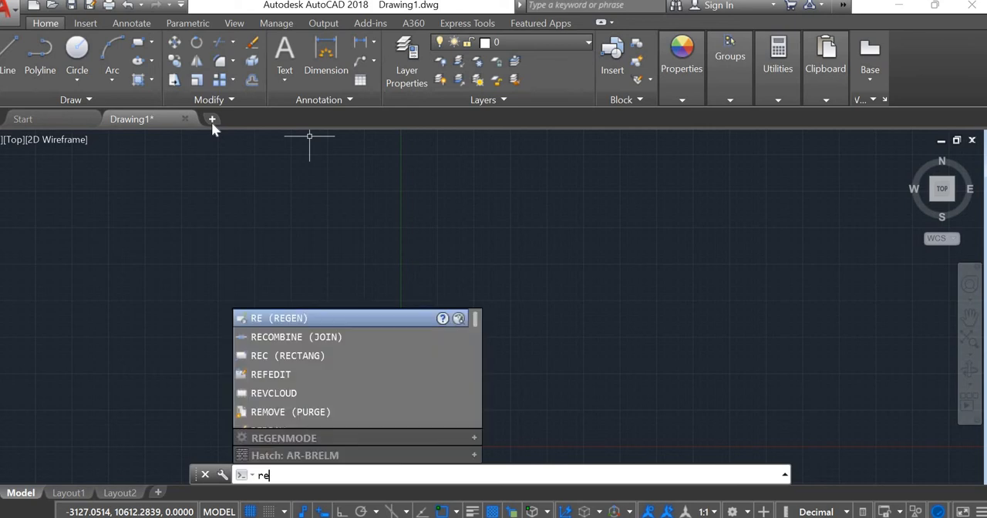
text(c)
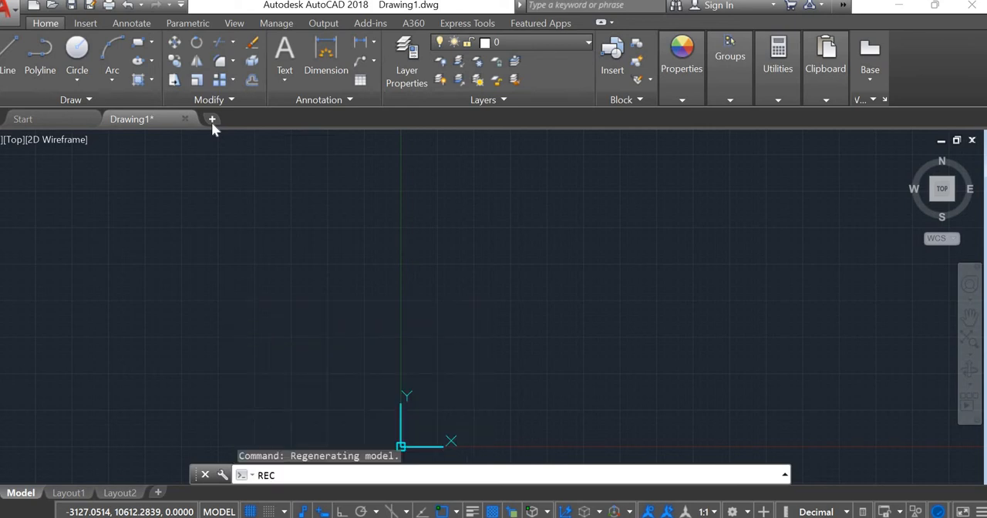
key(Return)
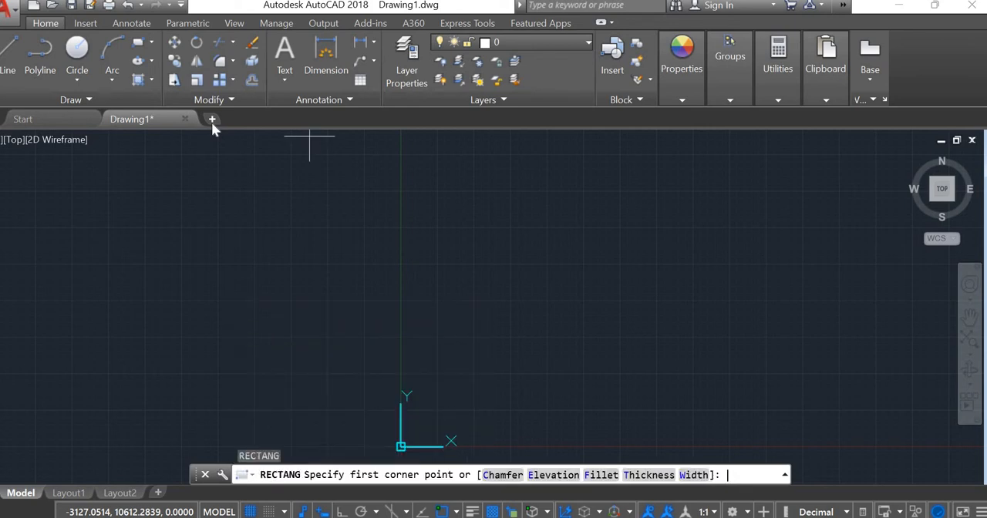
text(0,0)
key(Return)
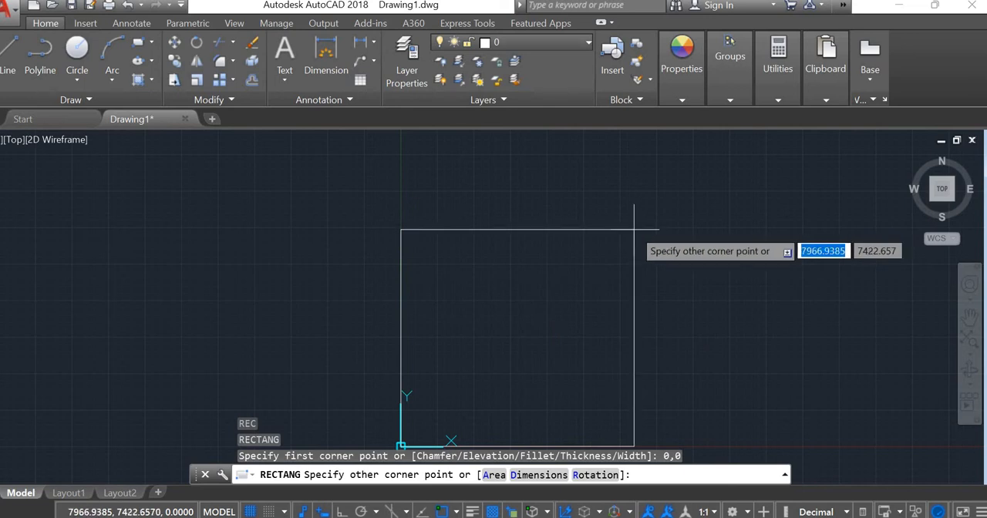
text(120)
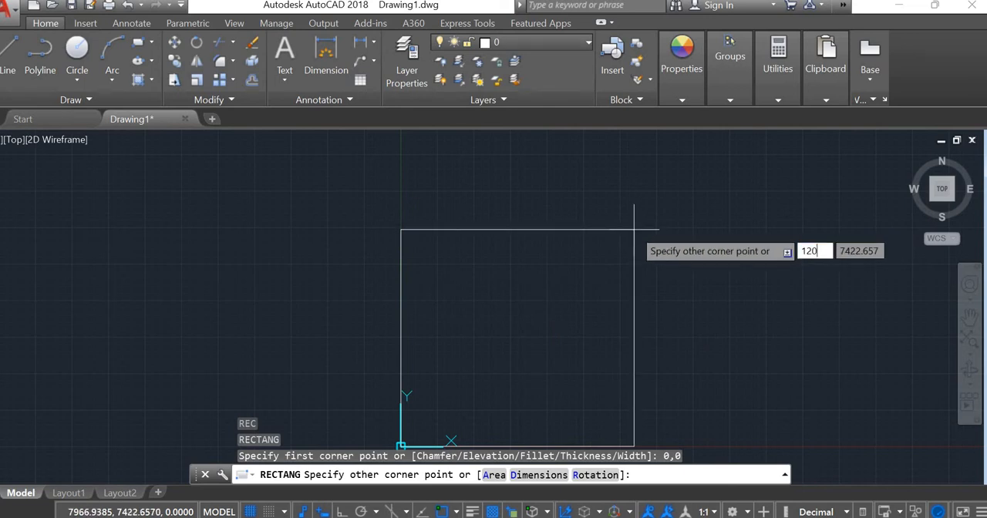
text(12)
key(BackSpace)
key(BackSpace)
key(BackSpace)
text(0)
key(Tab)
text(12)
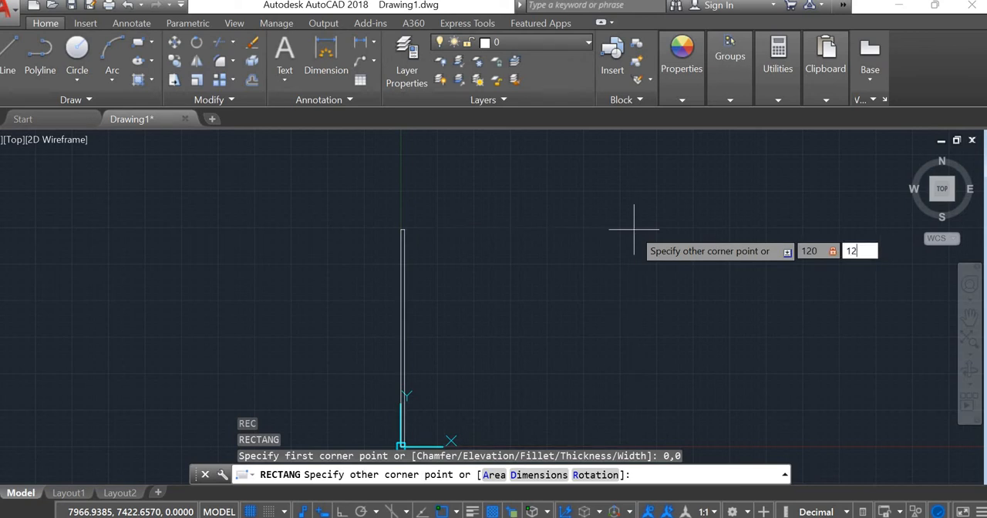
text(0)
key(Return)
middle_click(537, 236)
middle_click(538, 236)
key(Escape)
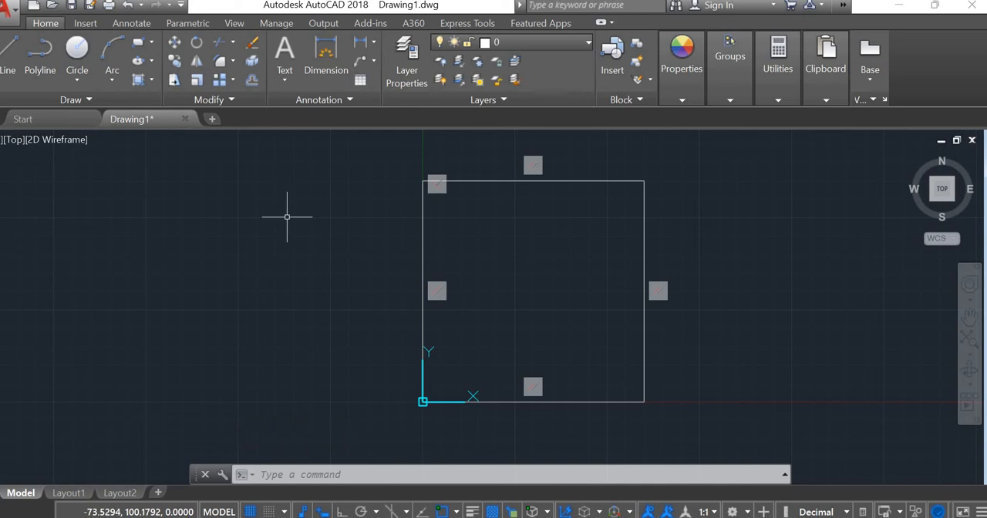
Step: Draw a circle of diameter 60 centred on the square
text(ci)
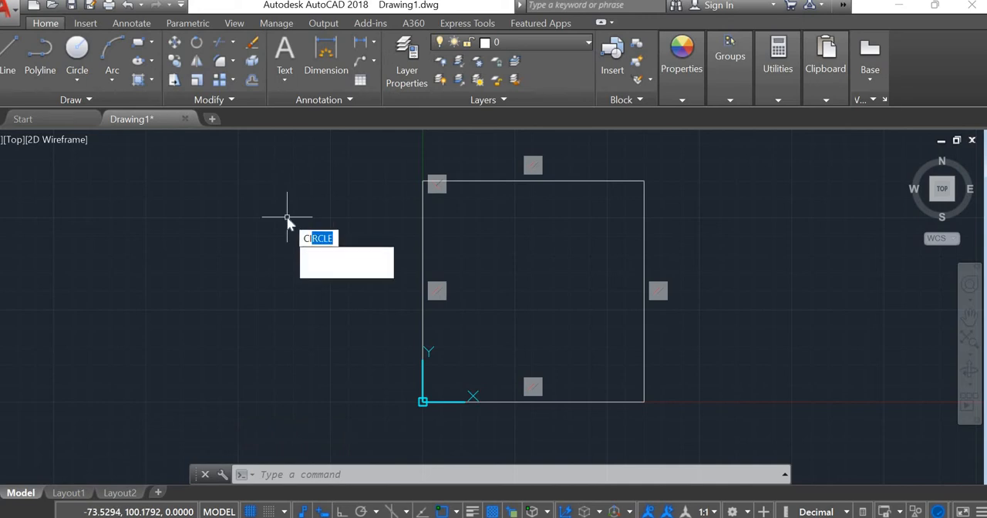
key(Return)
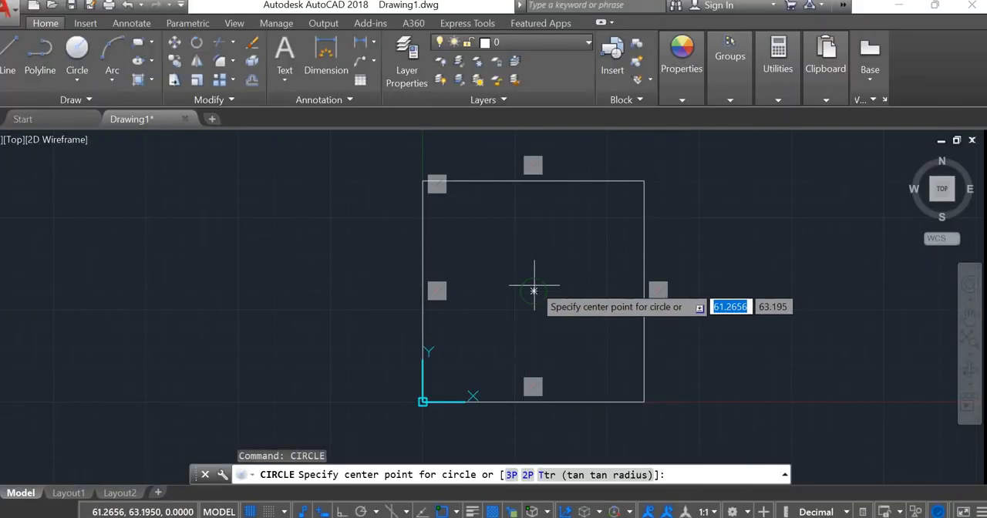
click(533, 291)
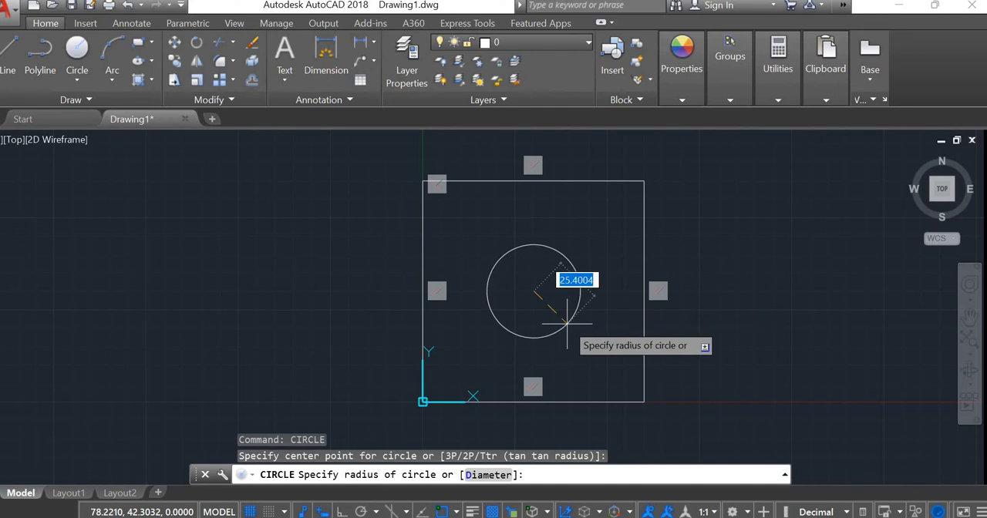
text(d)
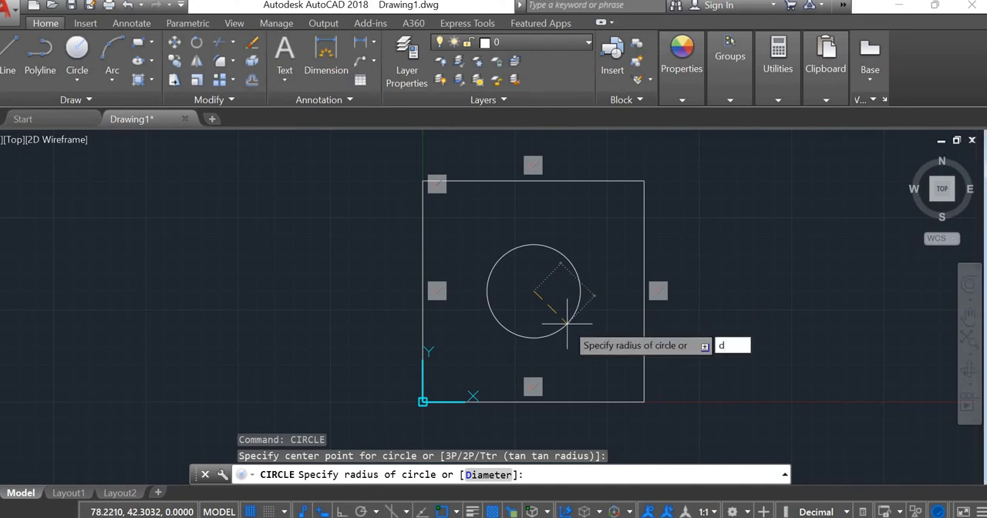
key(Return)
text(60)
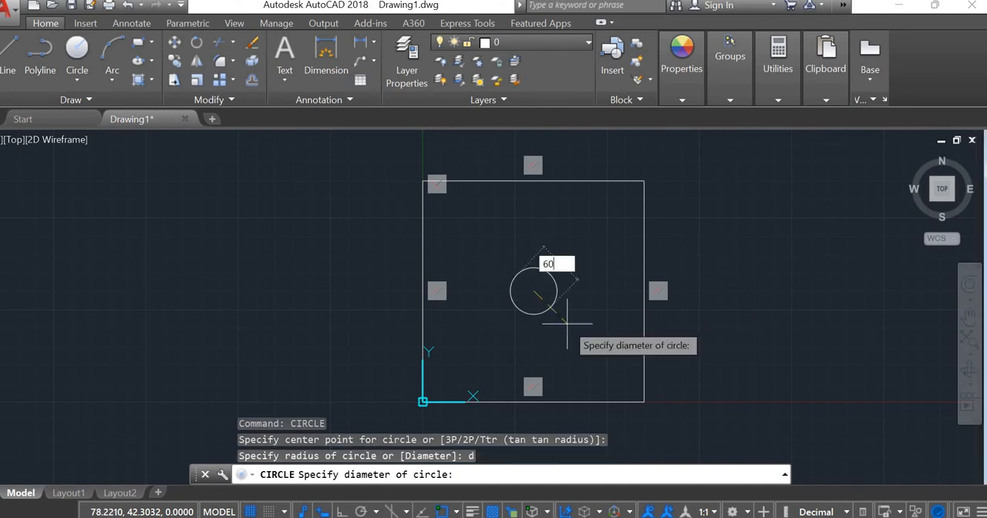
key(Return)
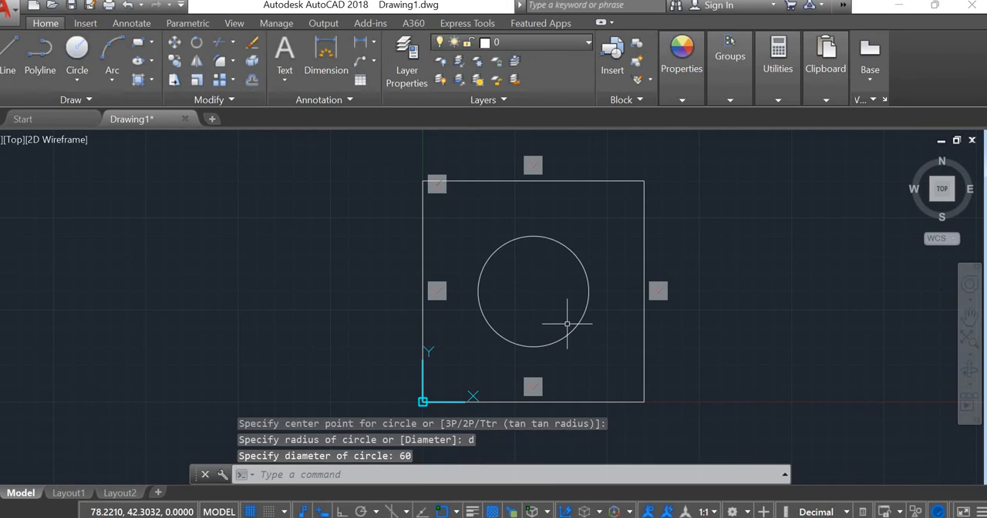
key(Escape)
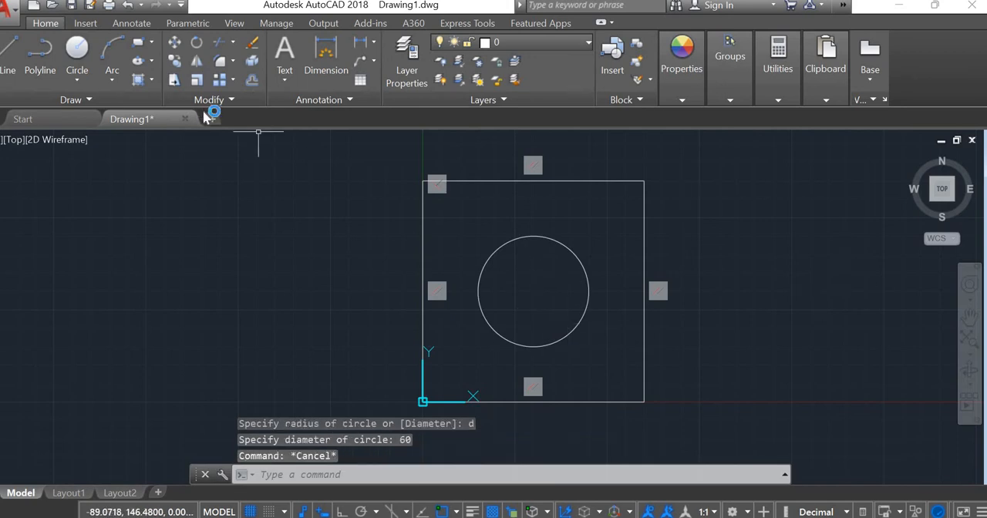
key(Return)
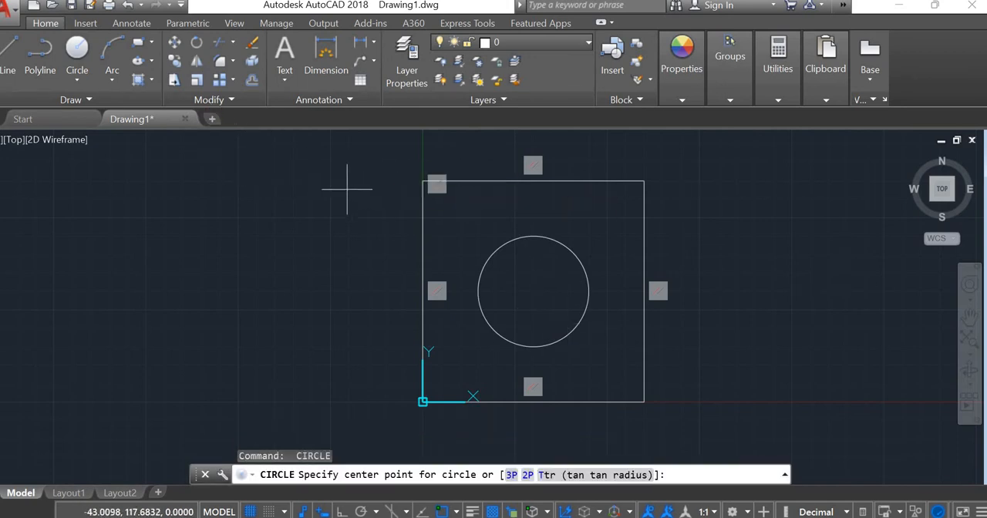
text(d)
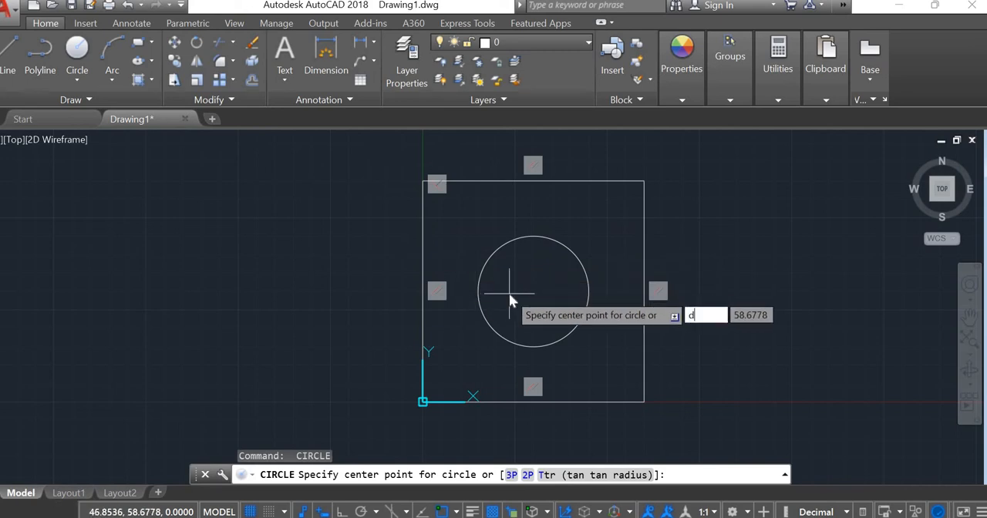
key(Return)
key(Escape)
Step: Draw another circle of diameter 60 and a circle of diameter 80, both centred on the square
key(Return)
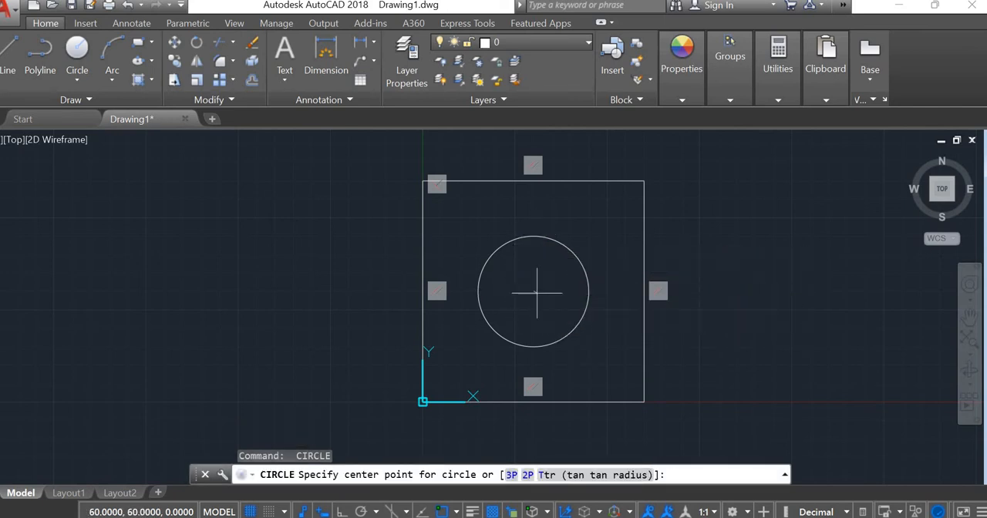
click(533, 291)
text(d)
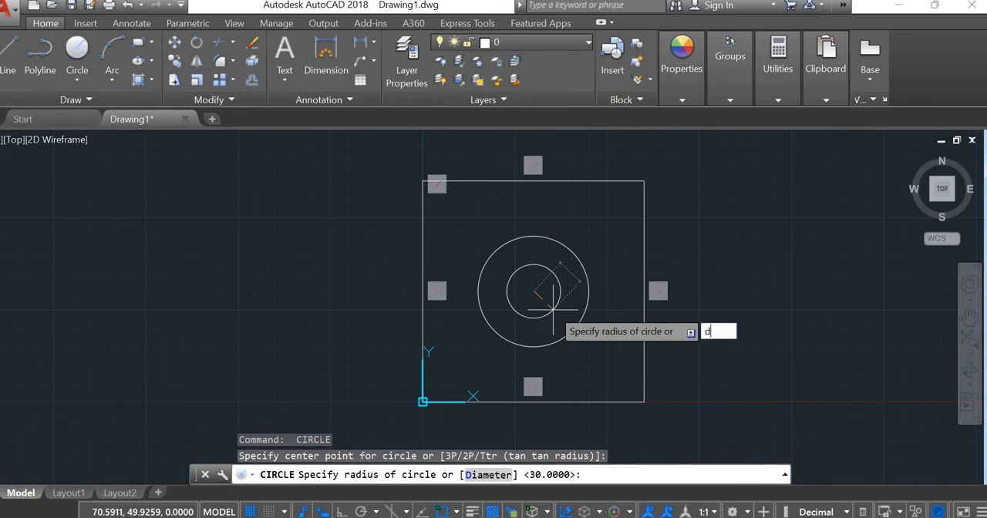
key(Return)
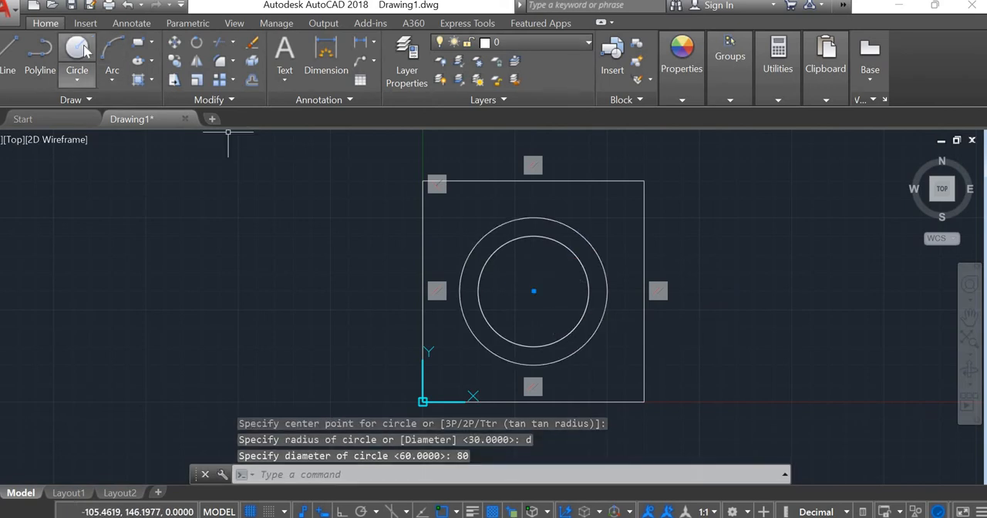
click(77, 50)
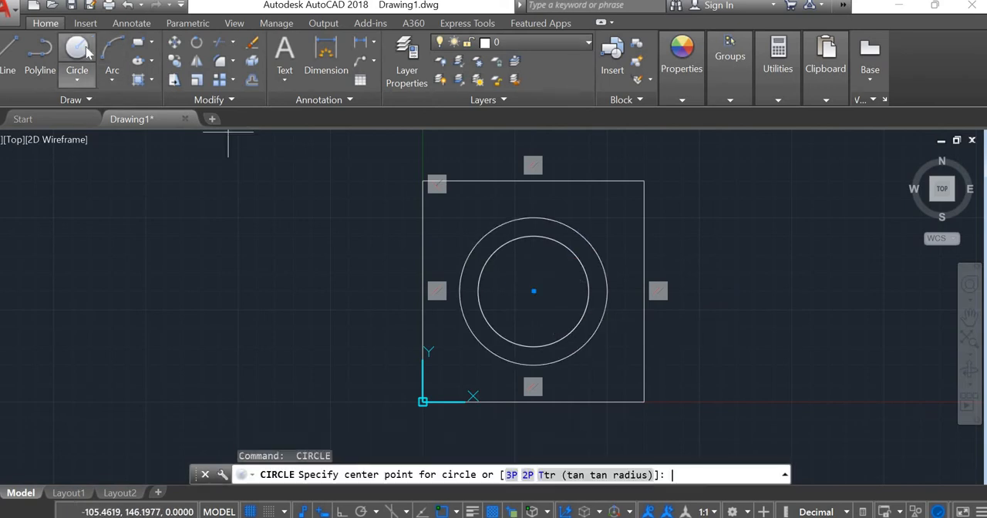
Step: Draw a concentric circle of radius 15 at the square's centre for the central bore
click(534, 291)
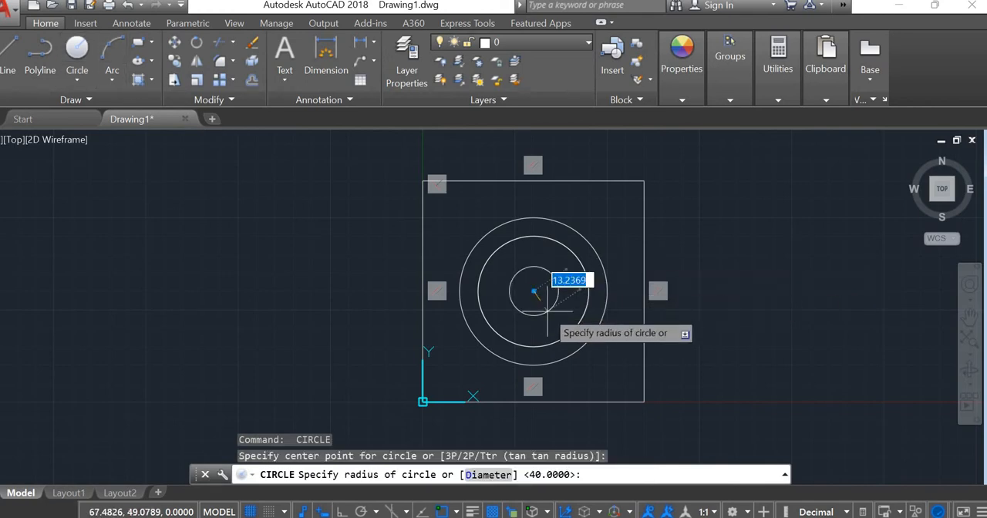
text(15)
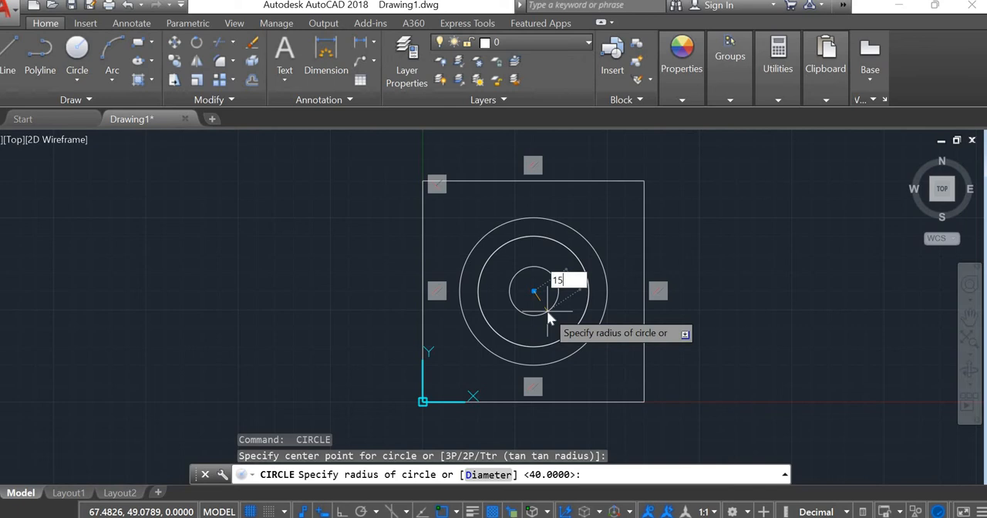
key(Return)
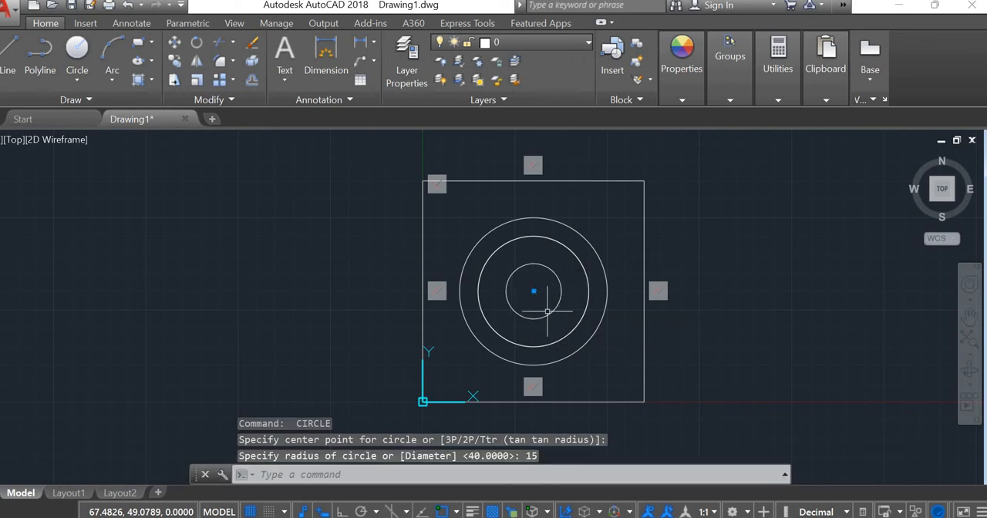
key(Escape)
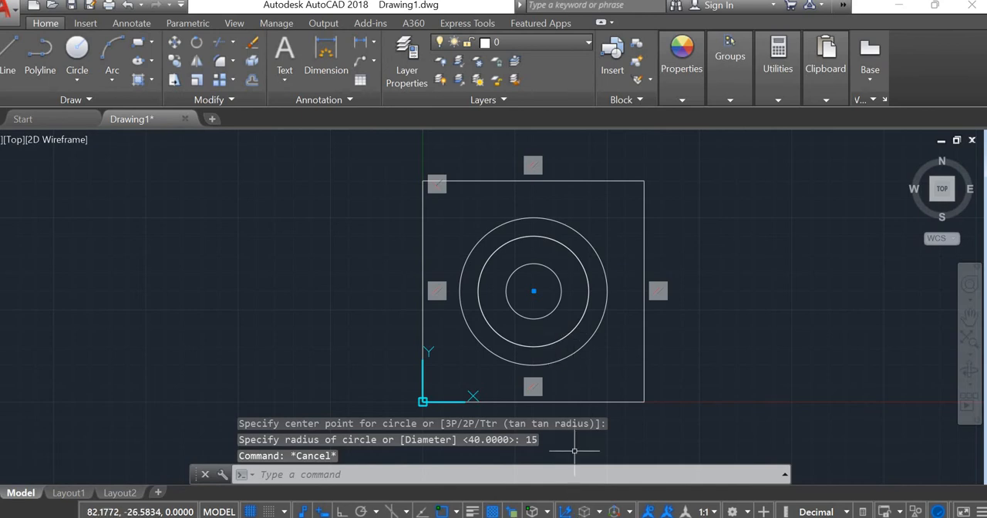
Step: Check the ADD1.PNG reference, and draw a circle of diameter 128 centred on the square
key(alt+Tab)
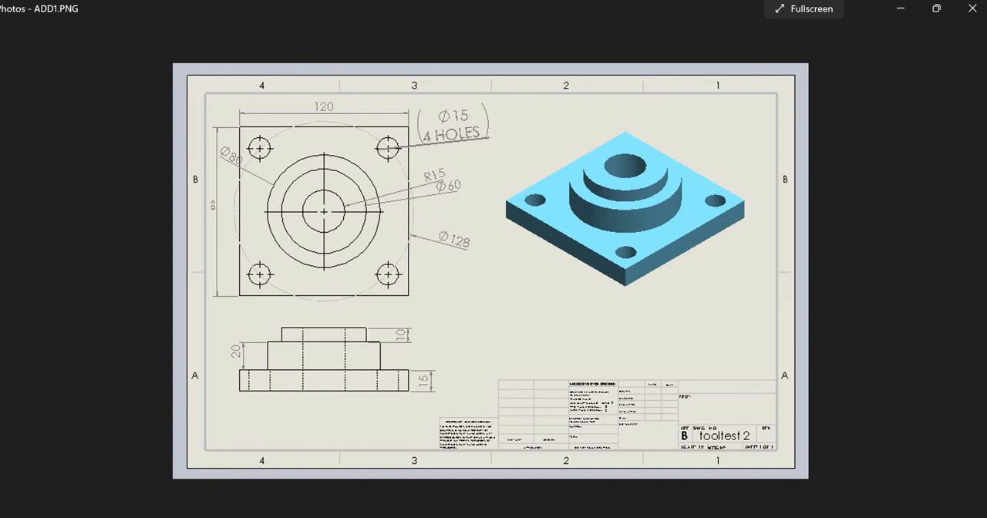
key(alt+Tab)
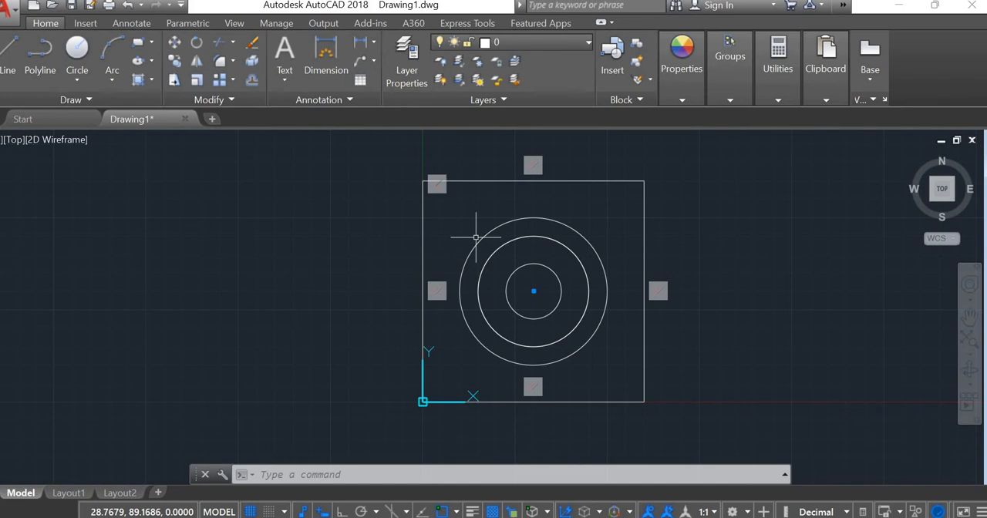
text(c)
key(Return)
click(533, 291)
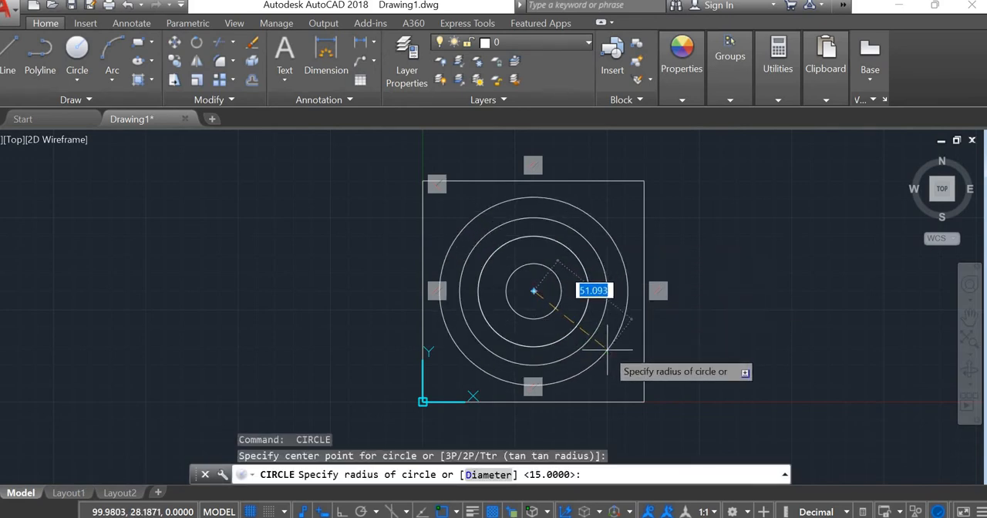
text(d)
key(Return)
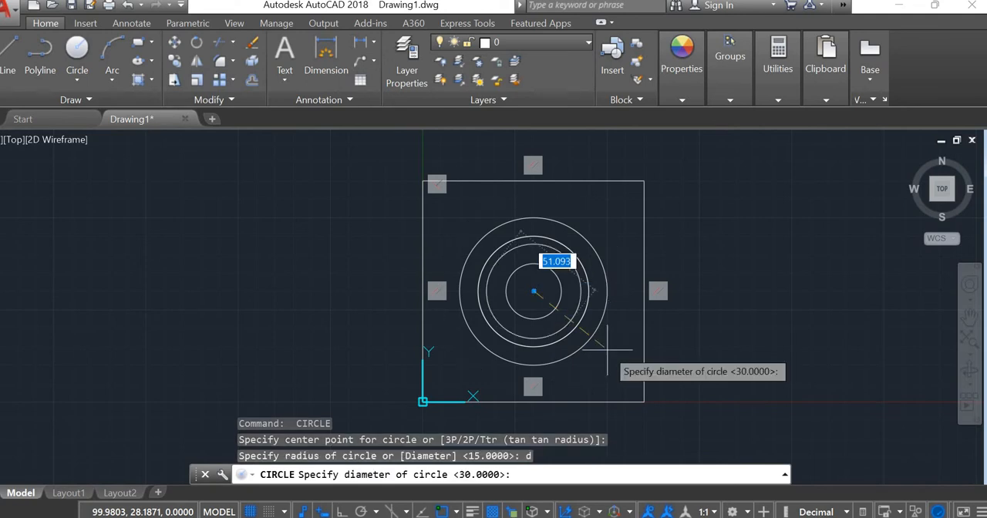
text(12)
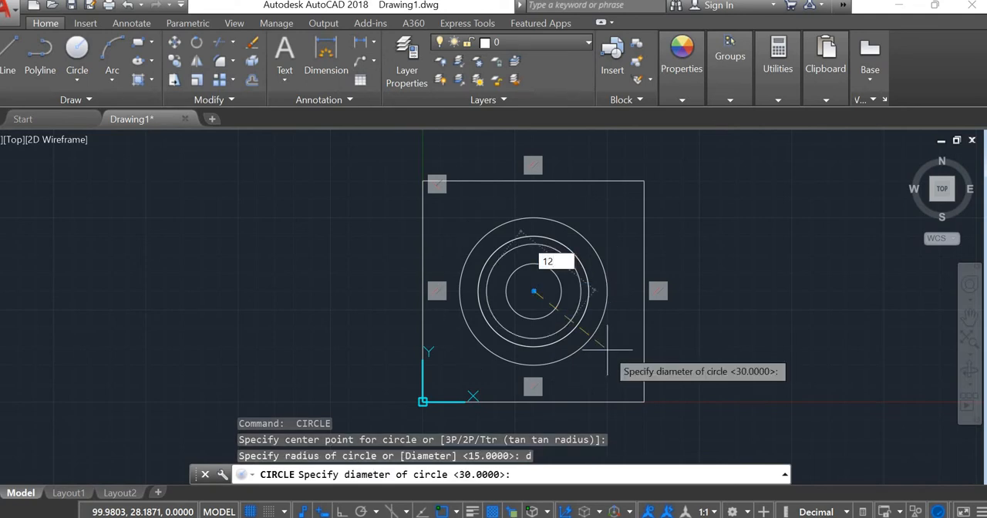
text(8)
key(Return)
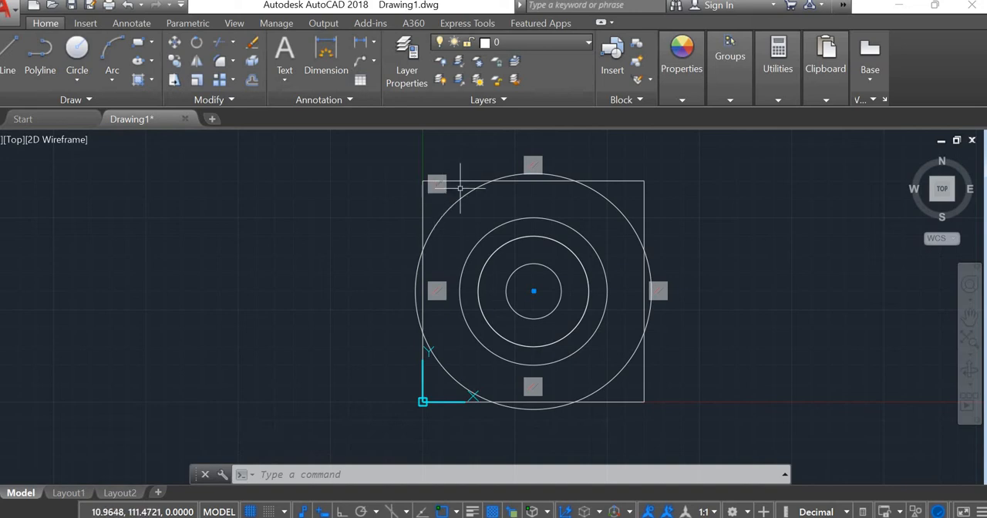
Step: Draw a hole circle of diameter 15 centred on the 128-diameter circle, near the square's upper-left corner
key(Return)
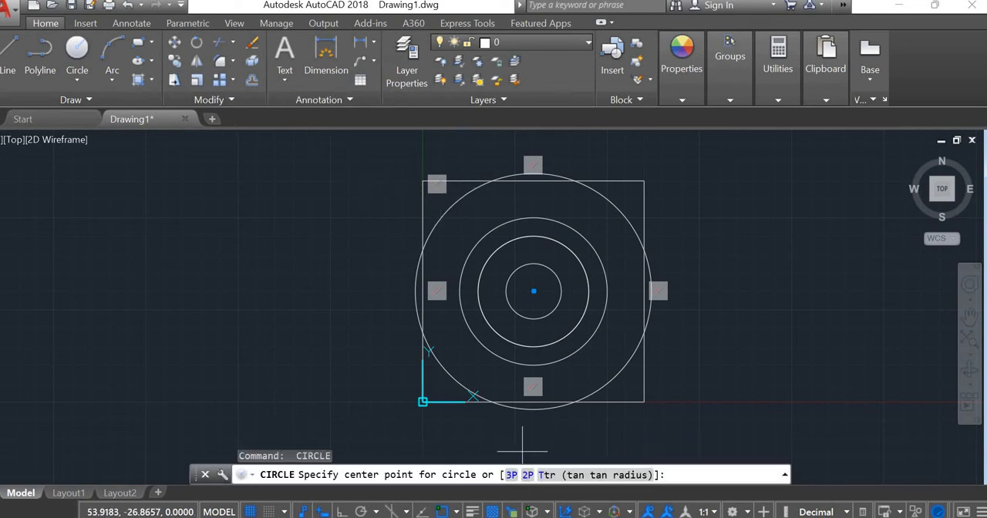
key(alt+Tab)
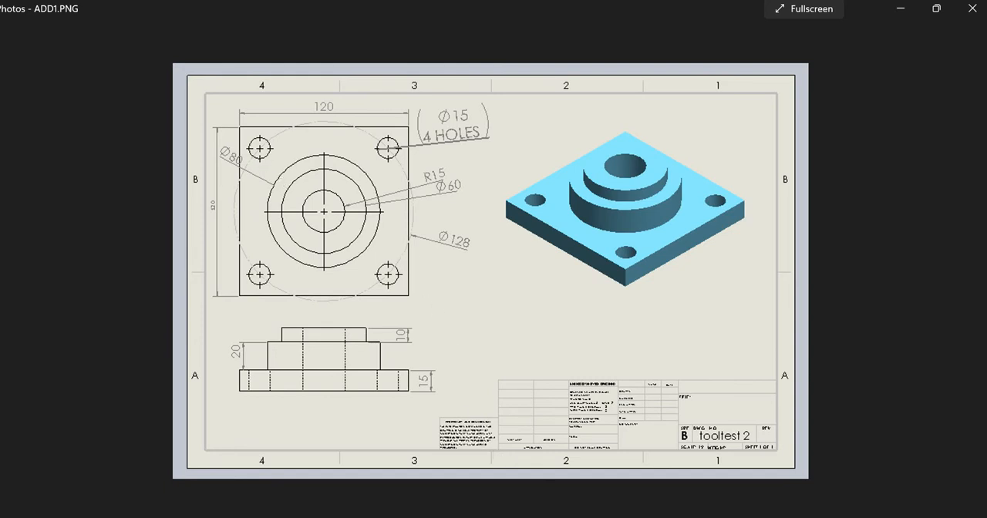
mouse_move(567, 516)
click(561, 463)
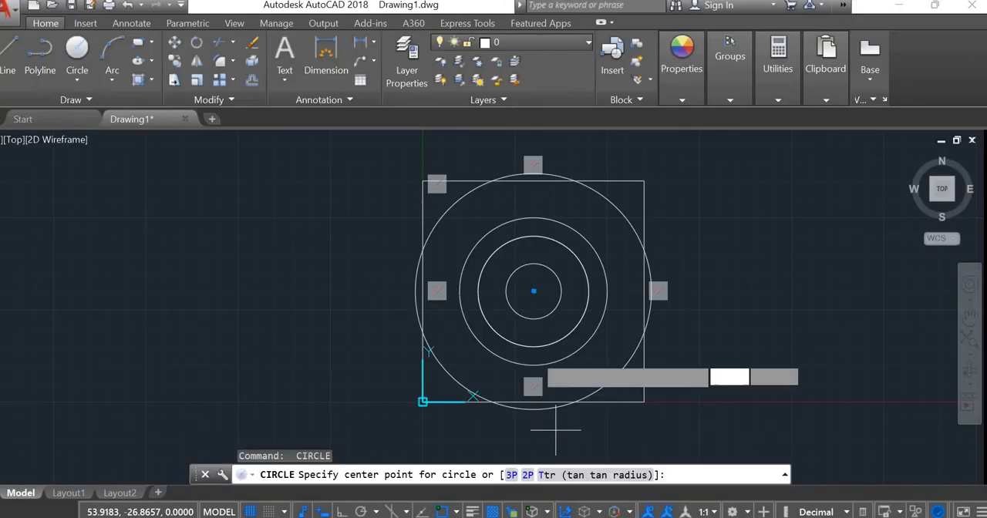
click(452, 207)
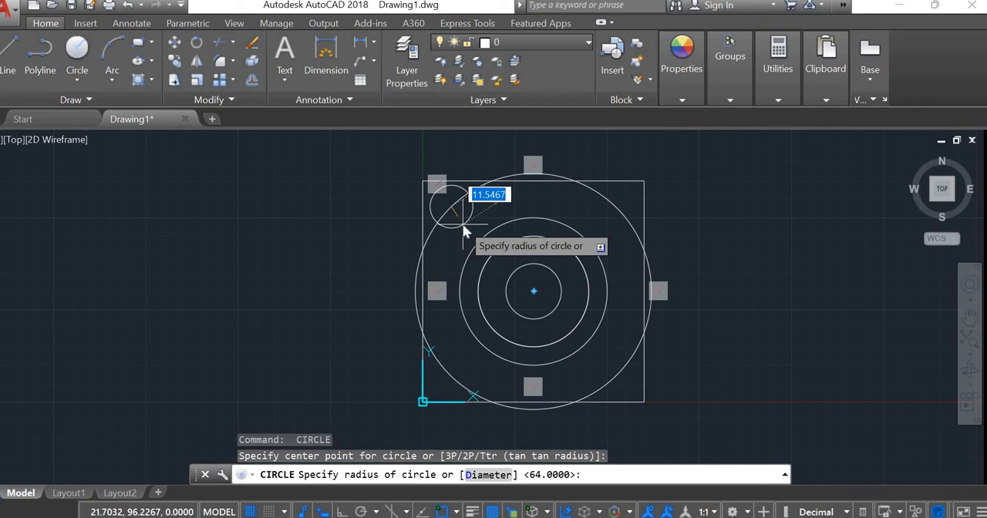
text(d)
key(Return)
text(1)
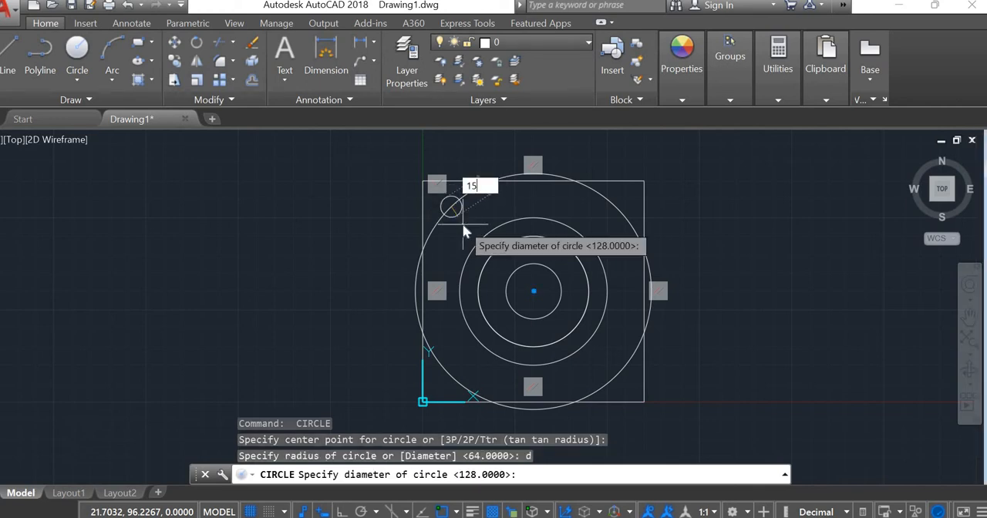
text(5)
key(Return)
key(Escape)
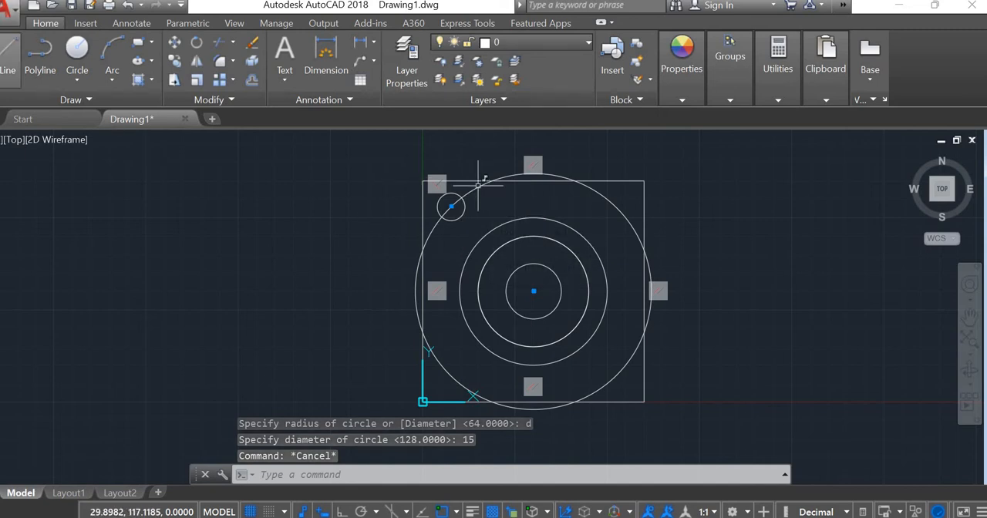
Step: With Ortho on, draw a vertical line about 52 long upward from the centre of the circles
text(l)
key(Return)
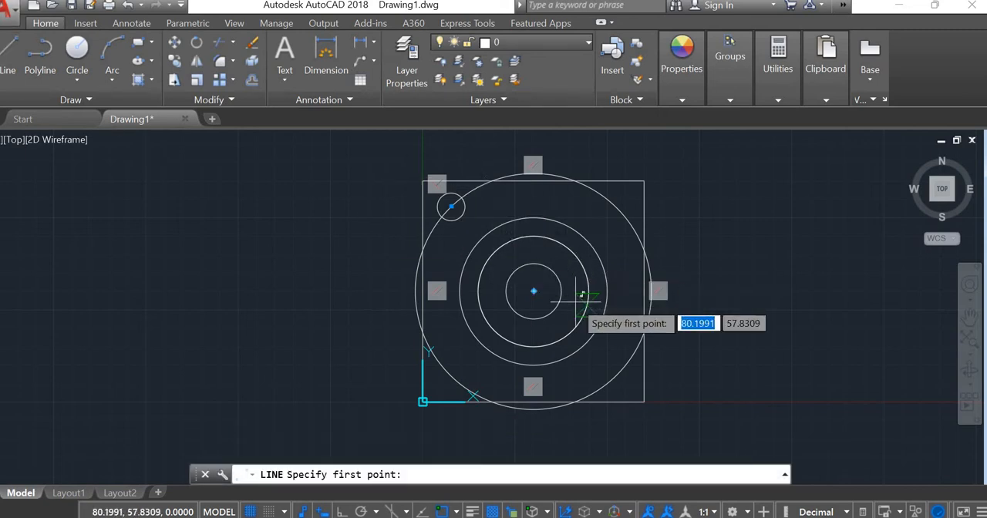
click(533, 290)
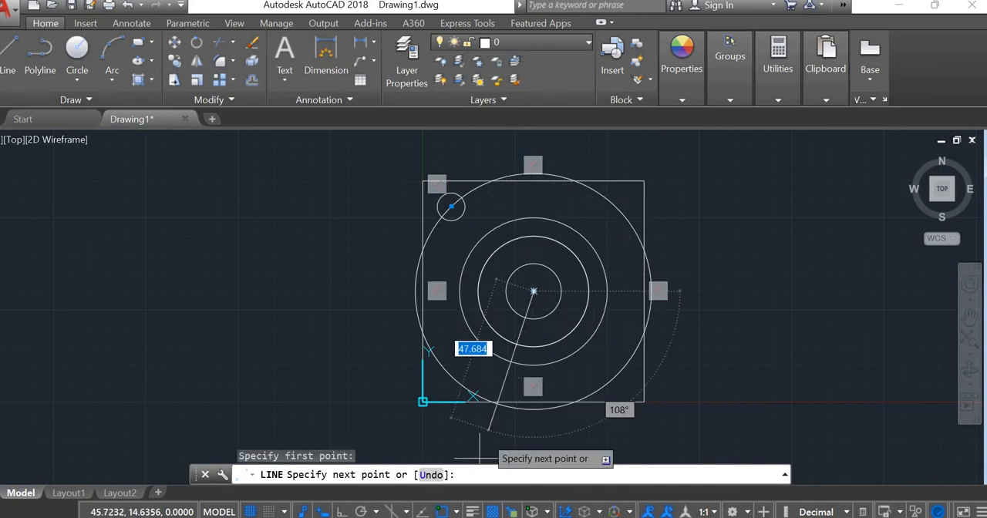
key(F8)
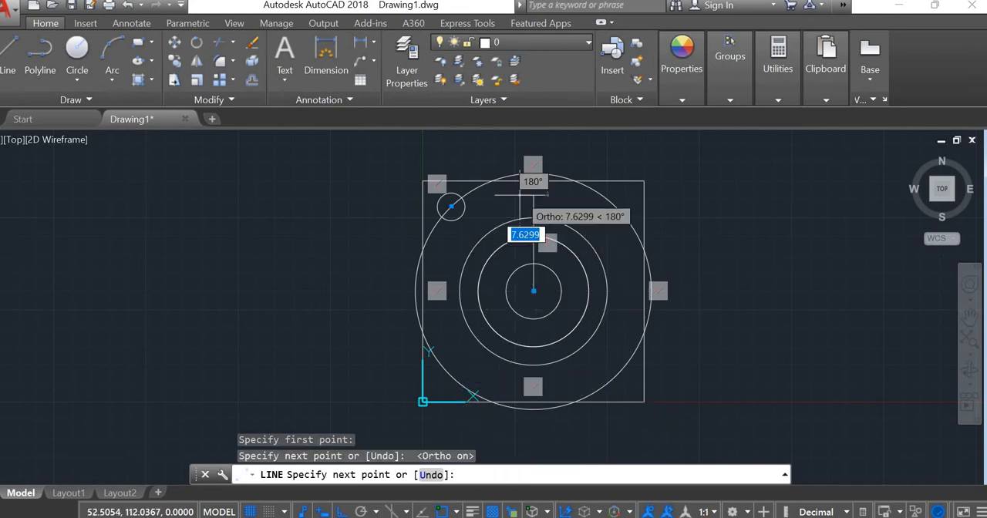
key(Escape)
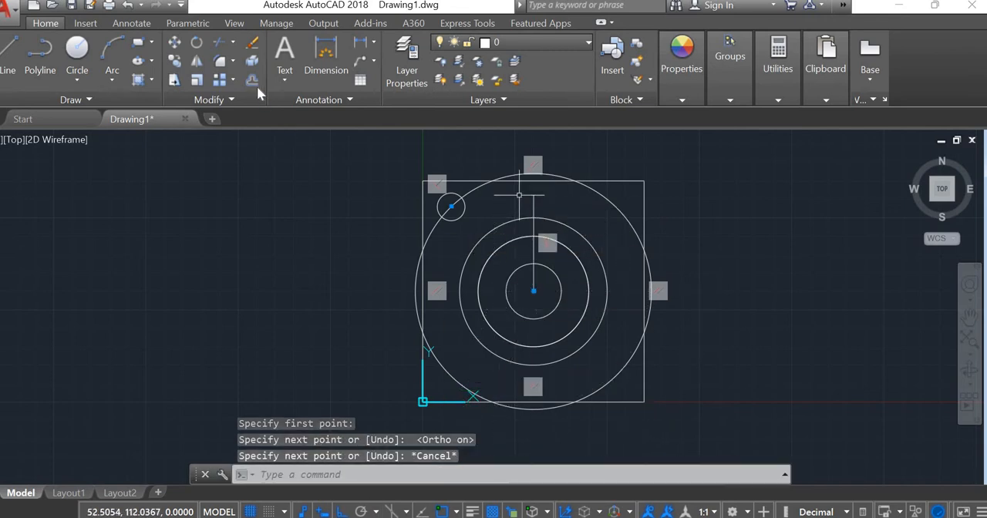
Step: Mirror the upper-left hole circle about the vertical centre line, keeping the original
click(197, 61)
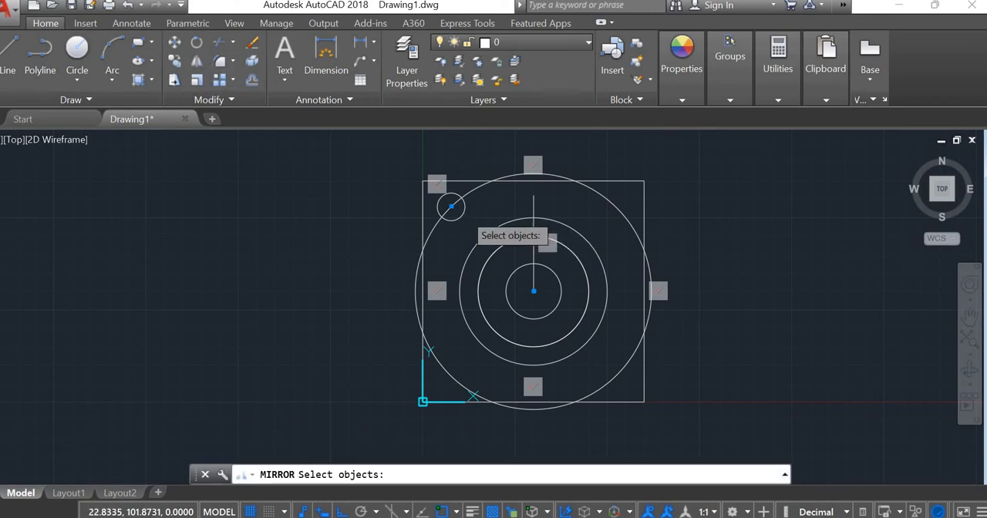
click(465, 207)
key(Return)
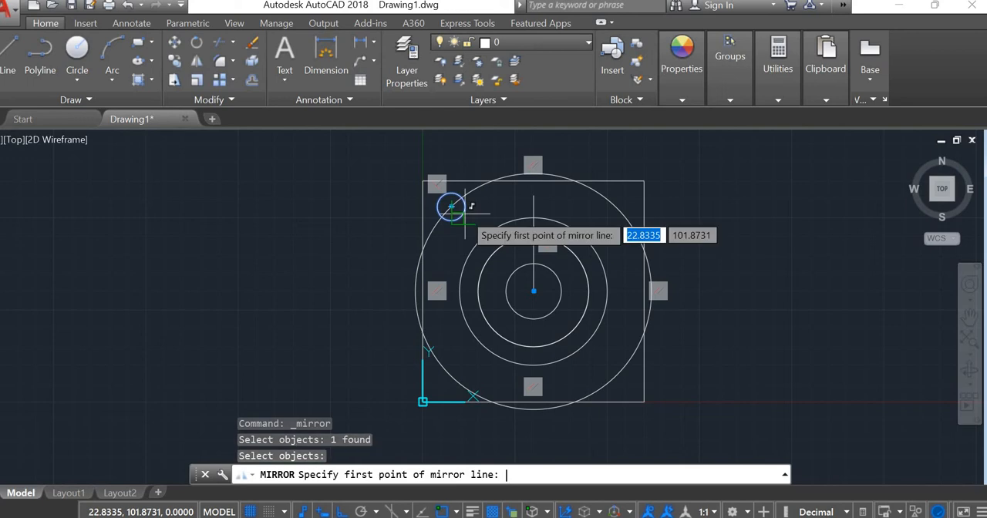
click(534, 195)
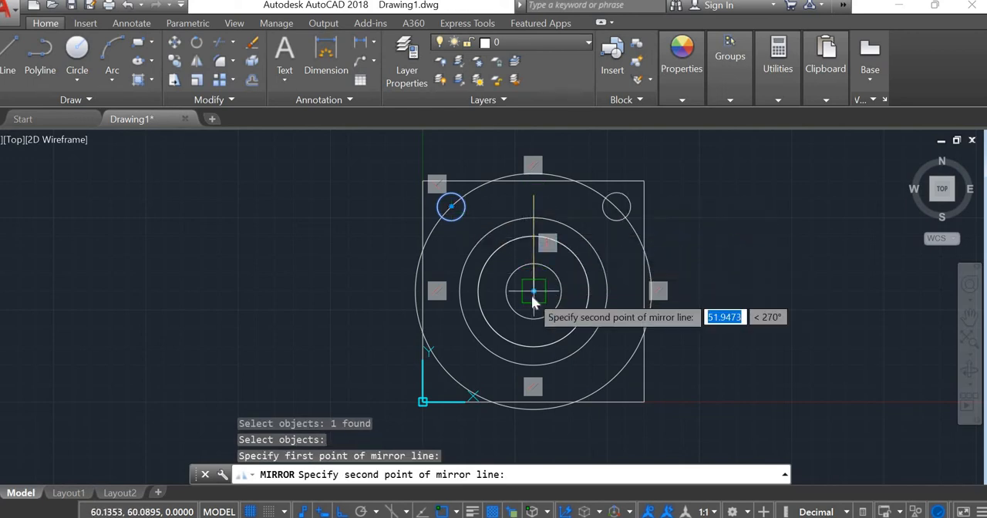
click(533, 301)
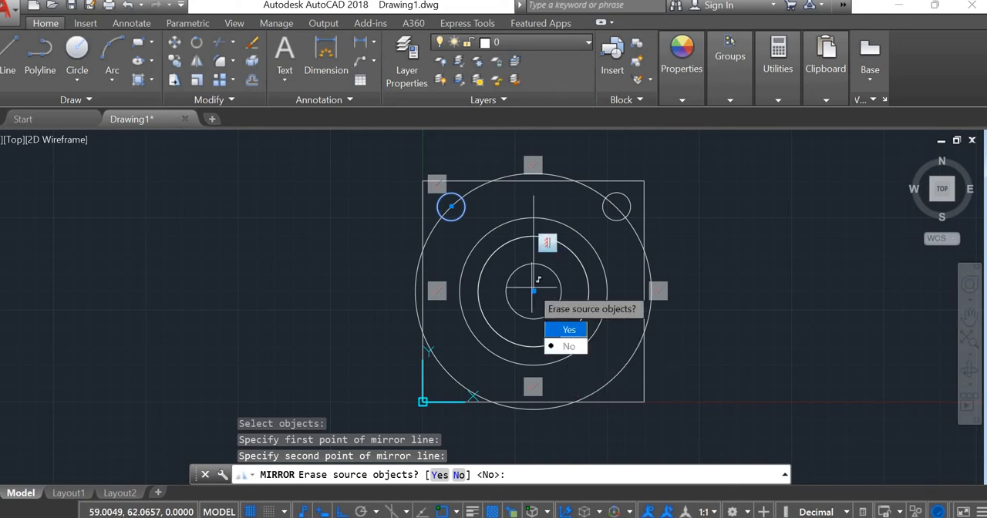
click(571, 331)
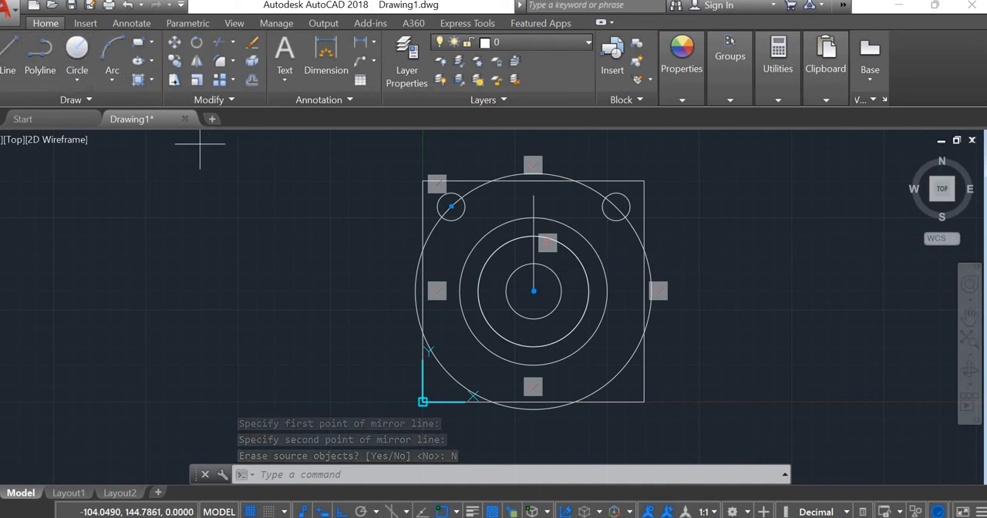
Step: Draw a horizontal line about 110 long to the right from 30,60, passing through the centre of the circles
click(15, 53)
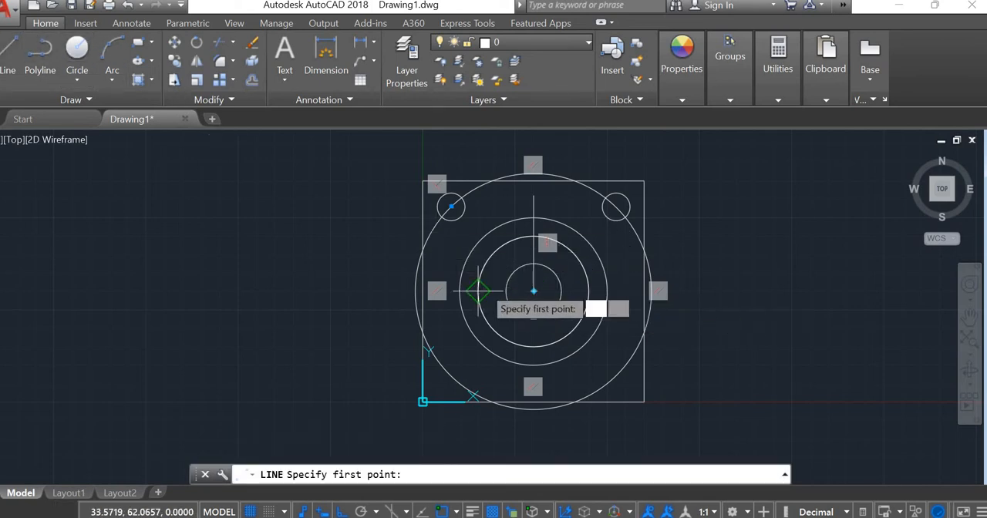
text(30,60)
key(Return)
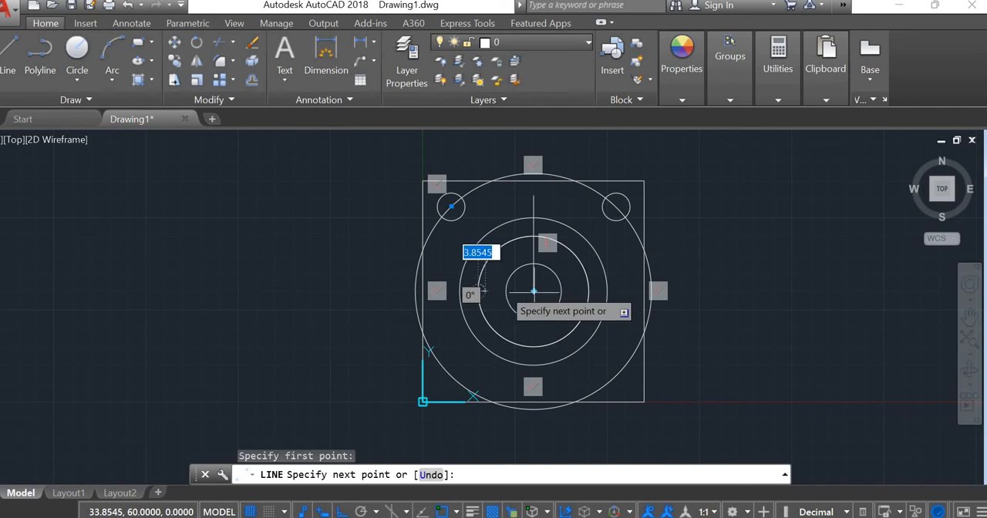
click(677, 287)
key(Escape)
key(Escape)
key(Escape)
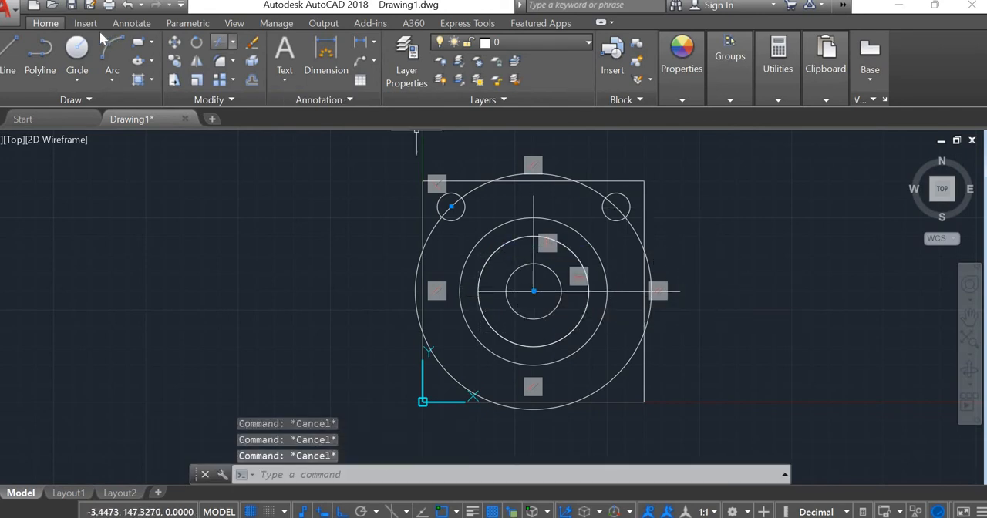
Step: Mirror the two upper hole circles about the horizontal centre line, keeping the originals
text(l)
key(Return)
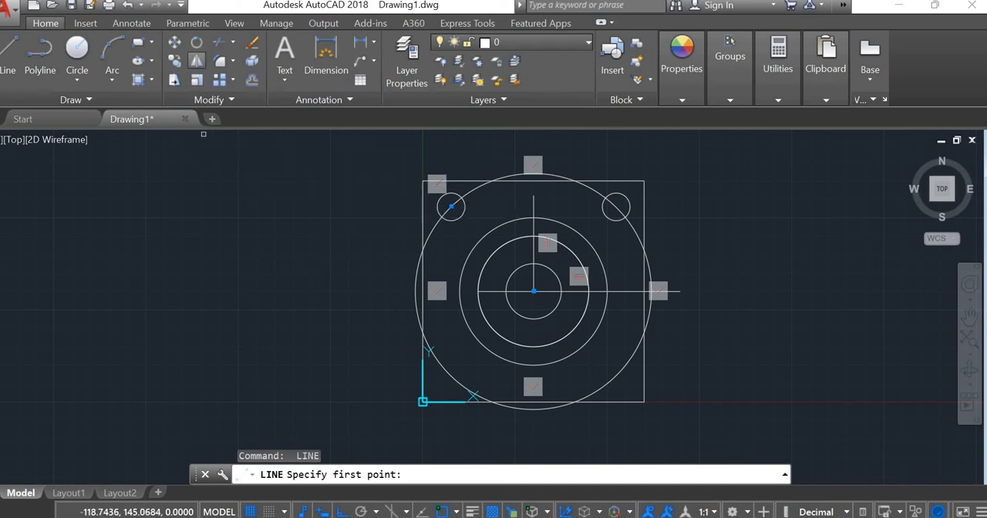
click(196, 61)
click(603, 215)
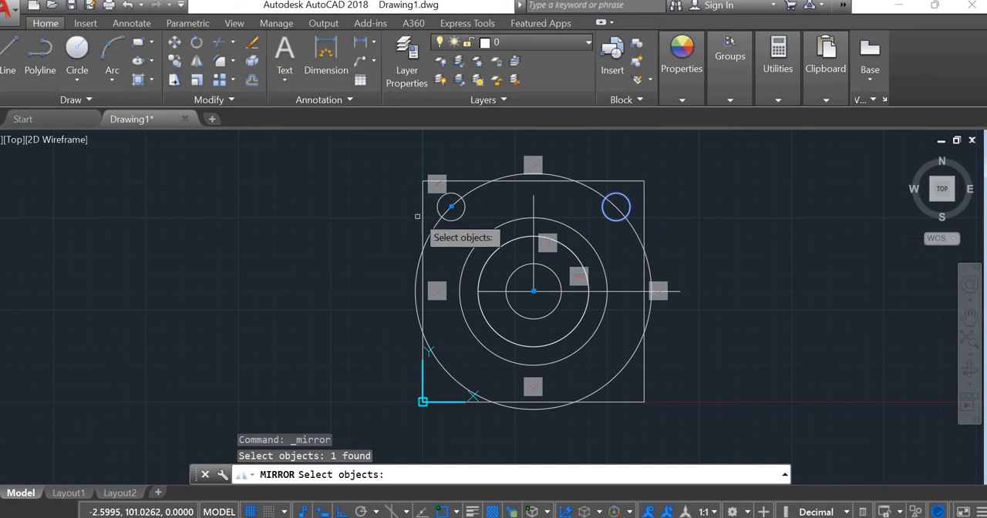
click(452, 220)
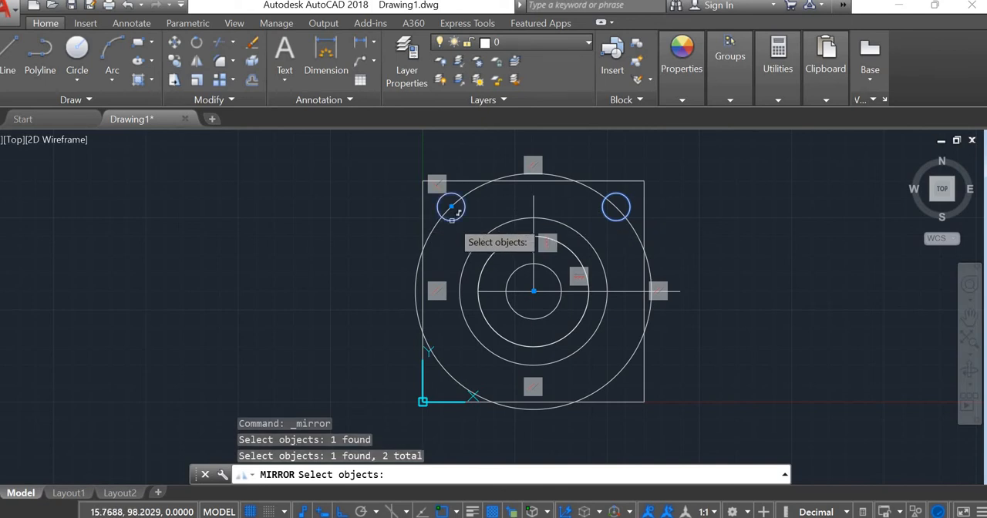
key(Return)
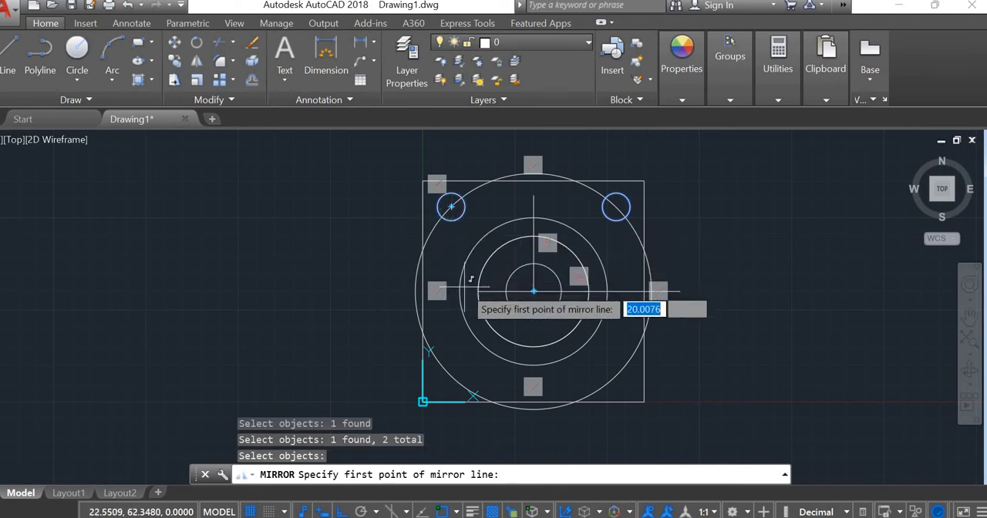
click(534, 291)
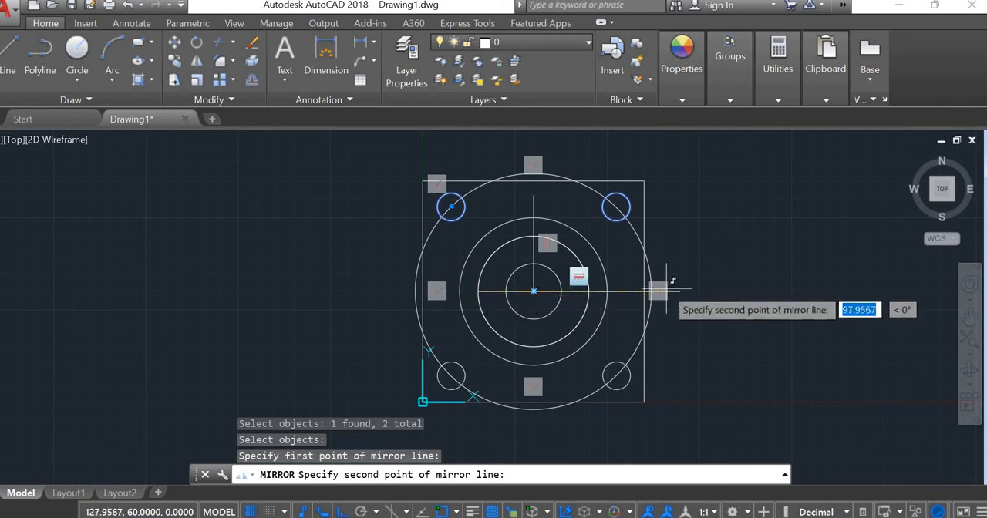
click(674, 293)
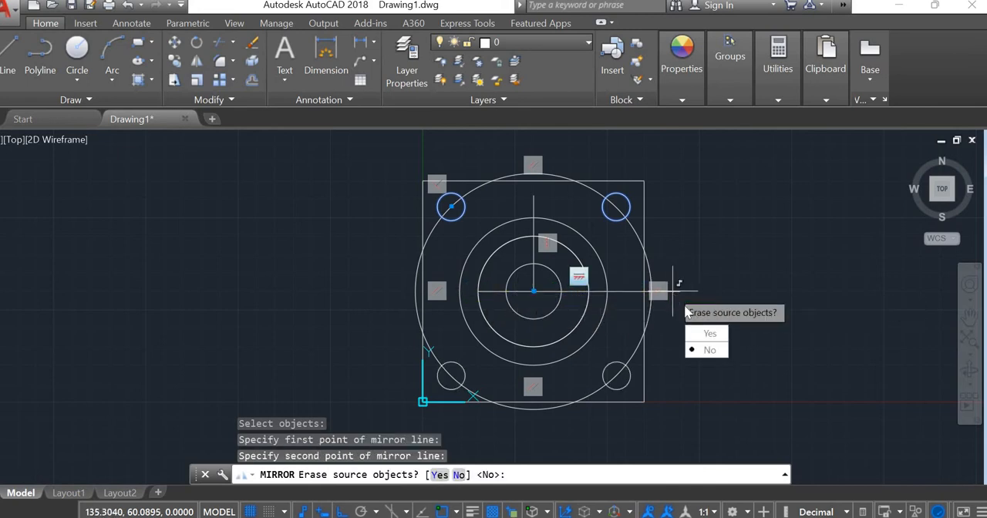
click(710, 352)
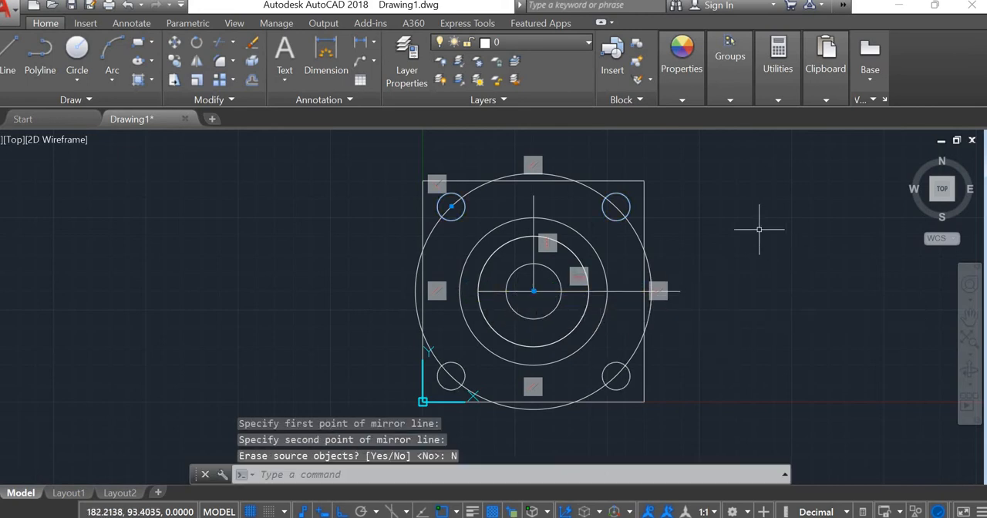
key(Escape)
key(Escape)
key(Escape)
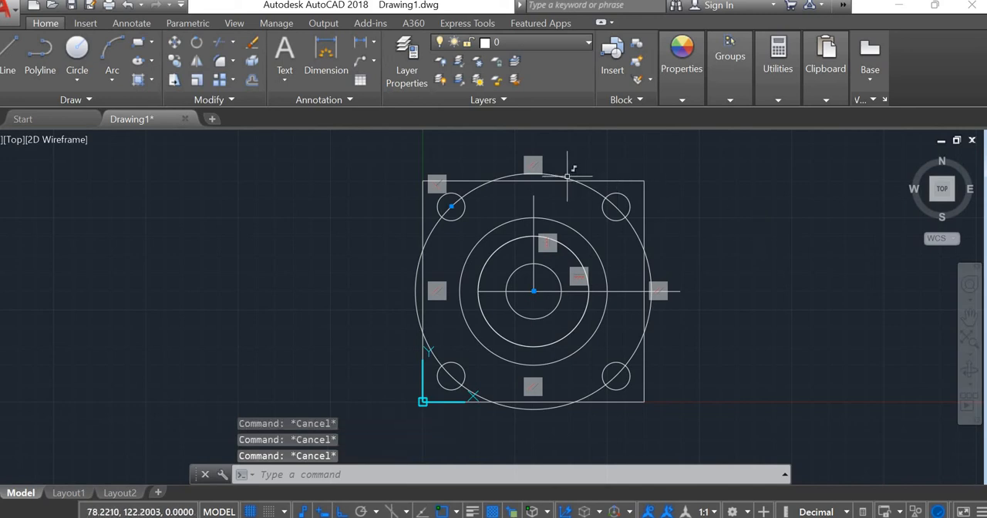
Step: Delete the 128-diameter construction circle
click(567, 176)
key(Delete)
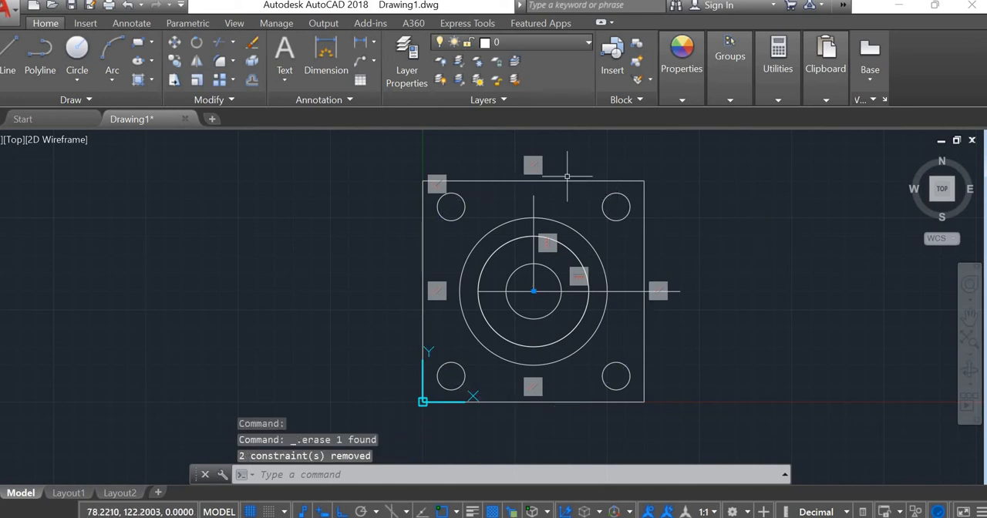
key(Escape)
key(Escape)
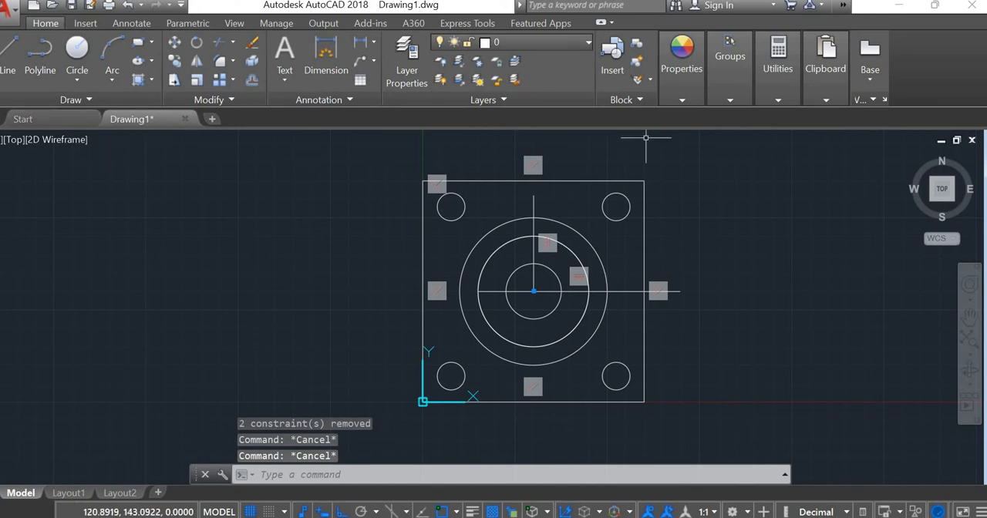
Step: Delete the horizontal and vertical centre lines running through the concentric circles
click(555, 292)
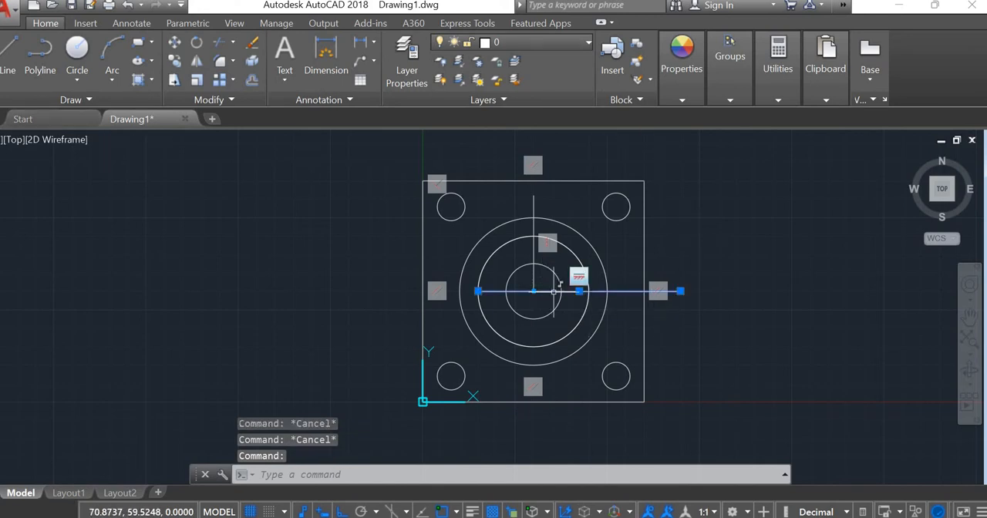
key(Delete)
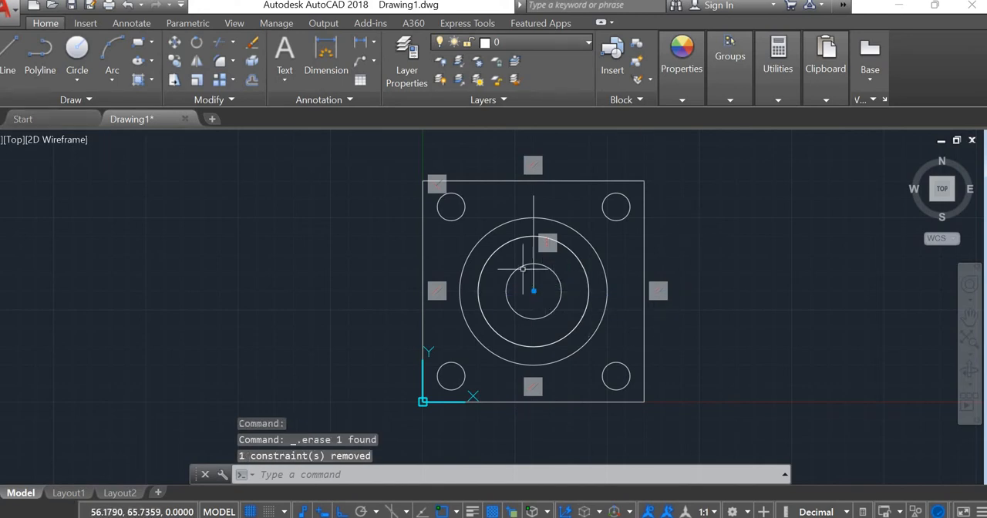
click(533, 204)
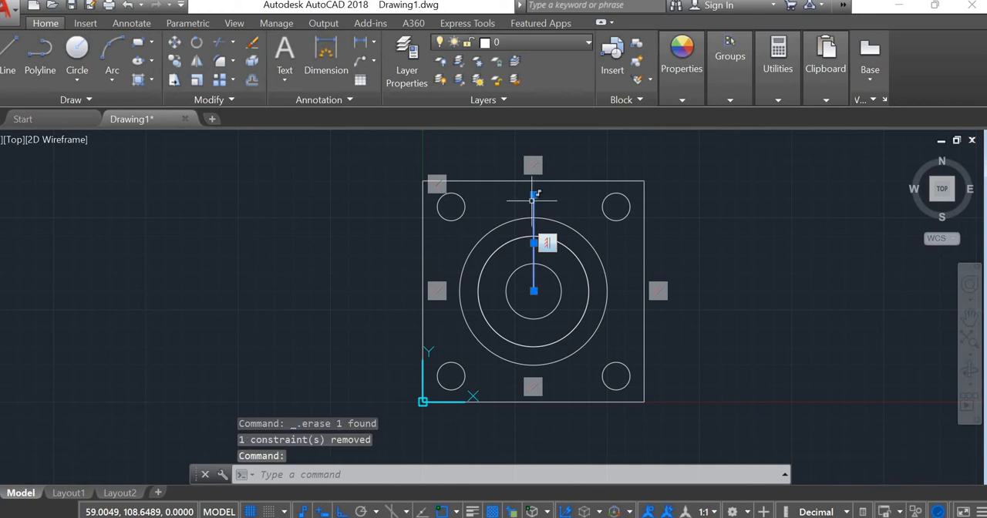
key(Delete)
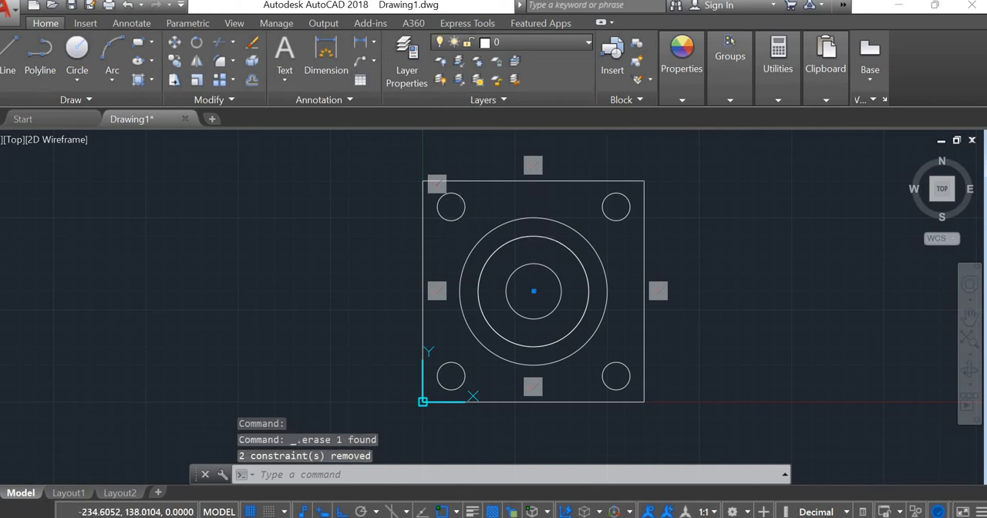
scroll(398, 266, up, 2)
scroll(449, 270, down, 4)
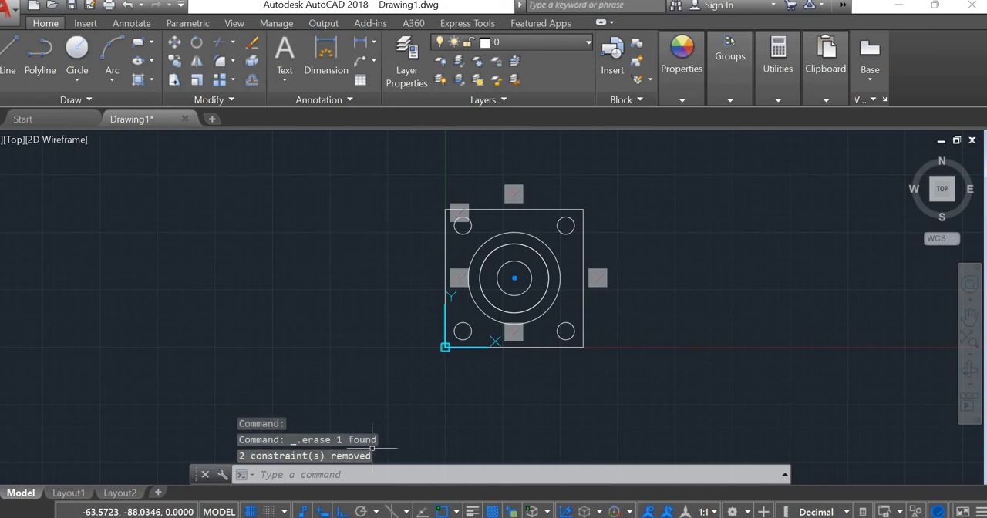
Step: Check the ADD1.PNG reference, then show the plate in the Shaded with edges visual style from the SW Isometric view
key(alt+Tab)
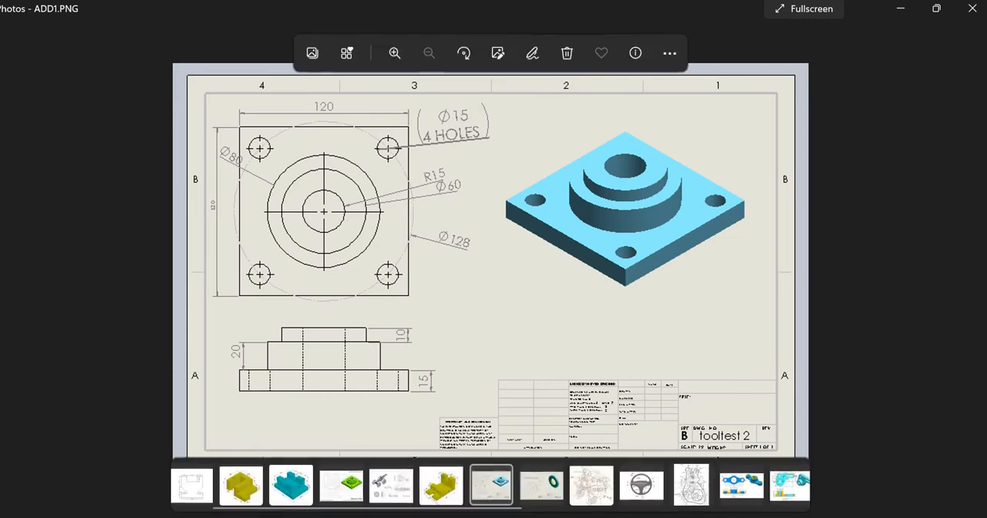
key(alt+Tab)
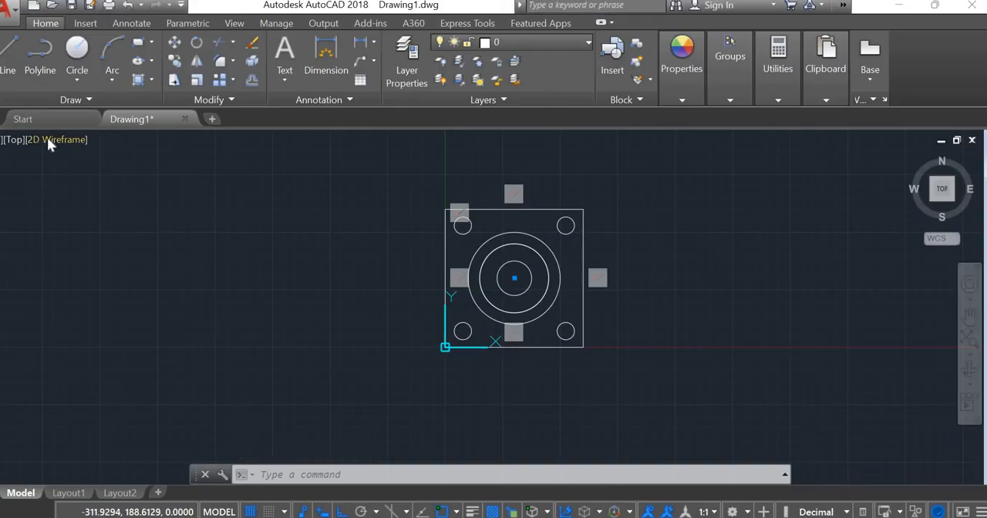
click(56, 140)
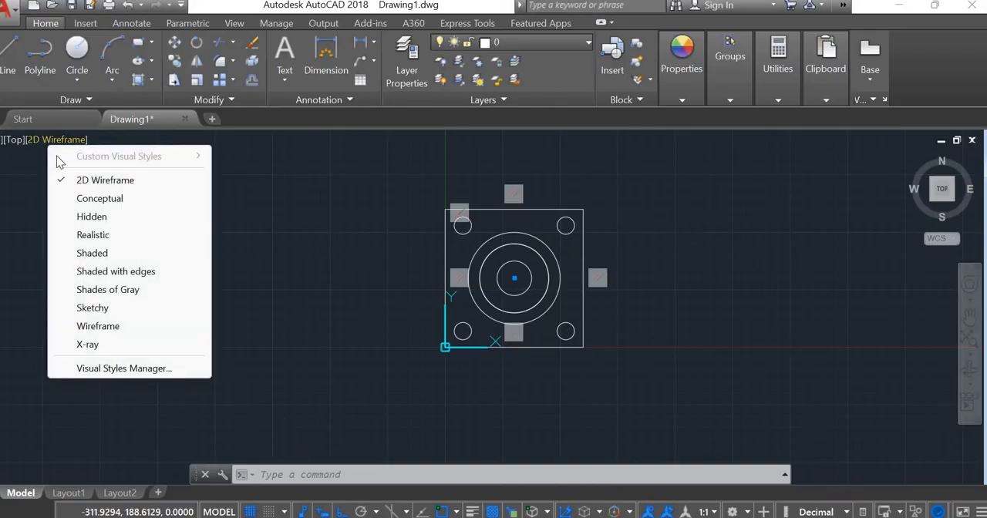
click(100, 272)
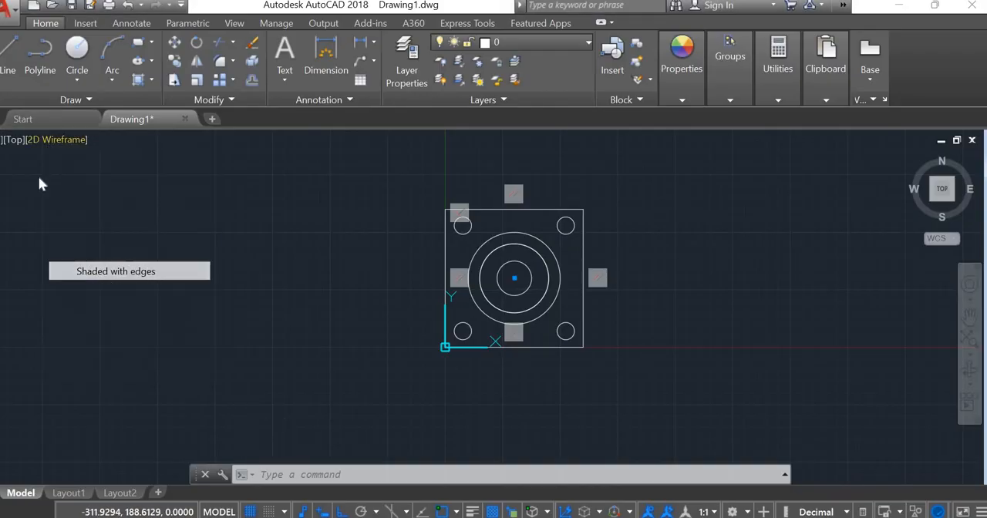
click(13, 140)
click(175, 291)
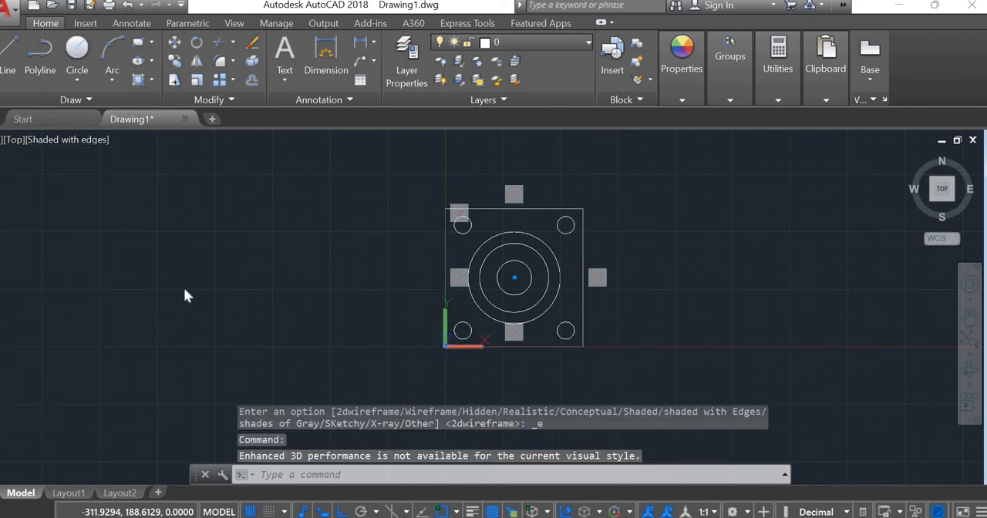
scroll(290, 283, up, 3)
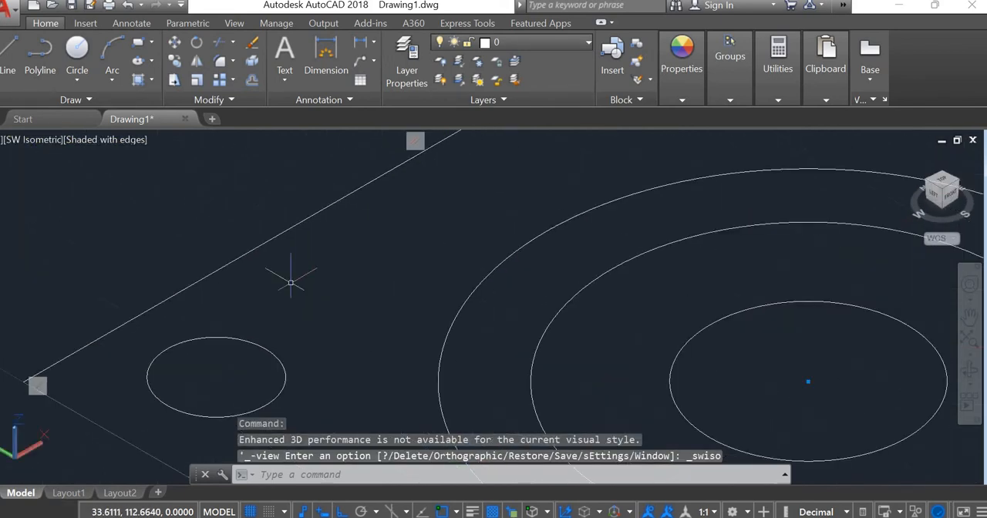
scroll(290, 283, down, 6)
scroll(319, 277, down, 4)
scroll(320, 277, up, 3)
key(Escape)
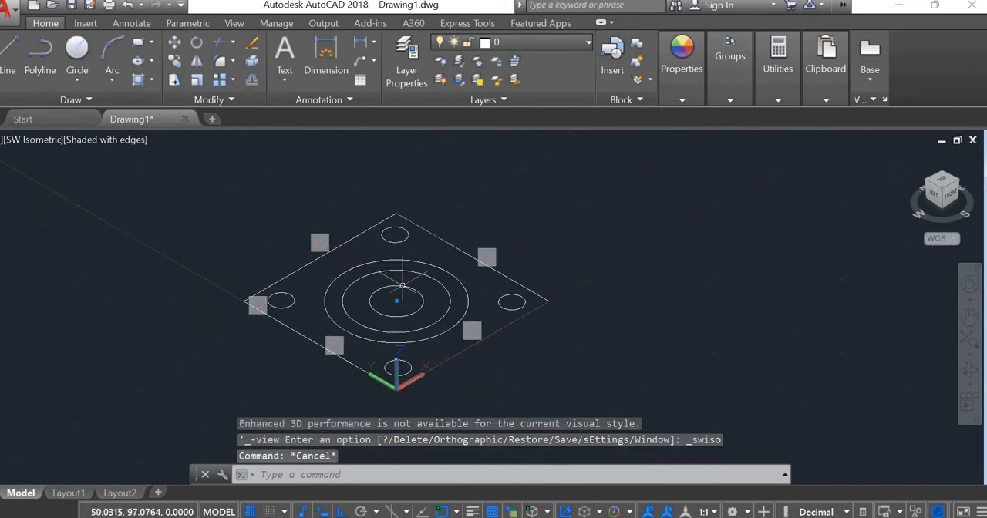
Step: Hide the parallel and perpendicular constraint markers around the square outline
click(492, 270)
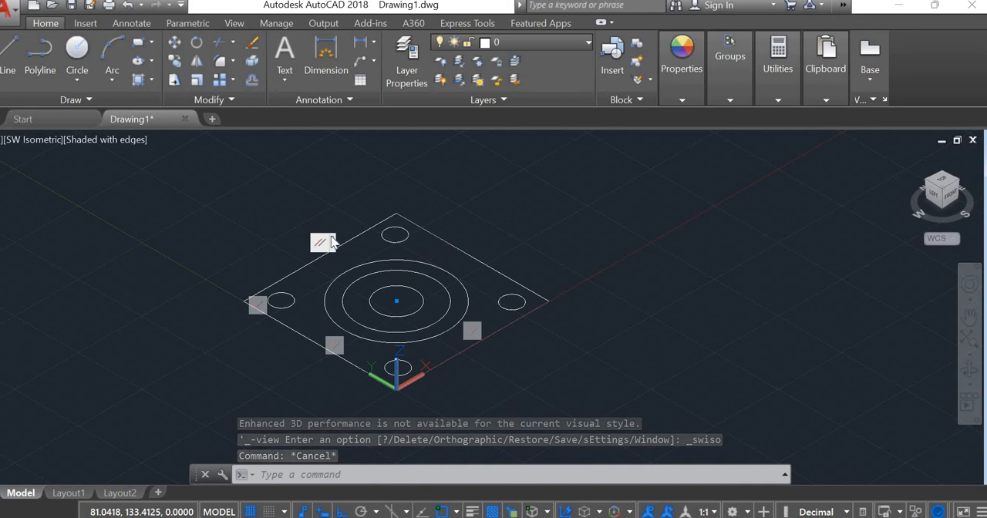
click(333, 238)
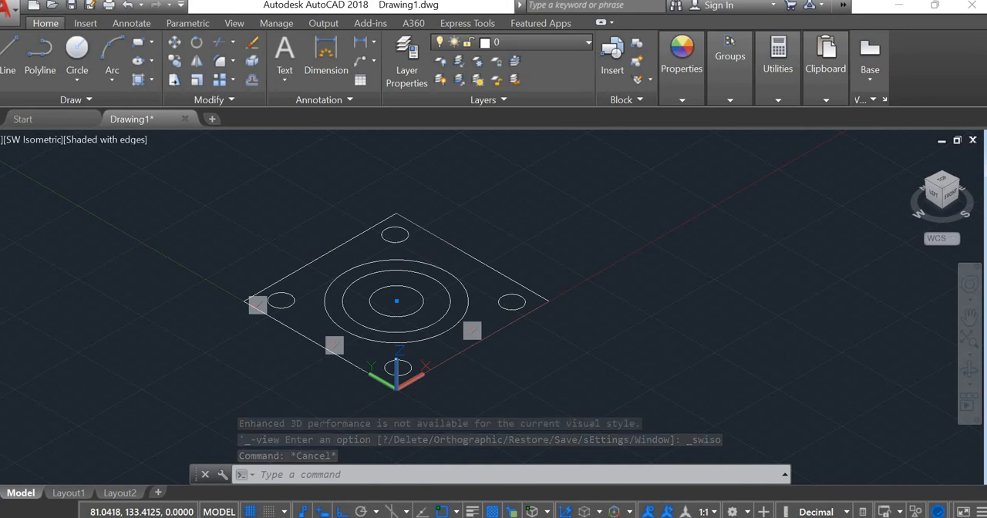
click(272, 305)
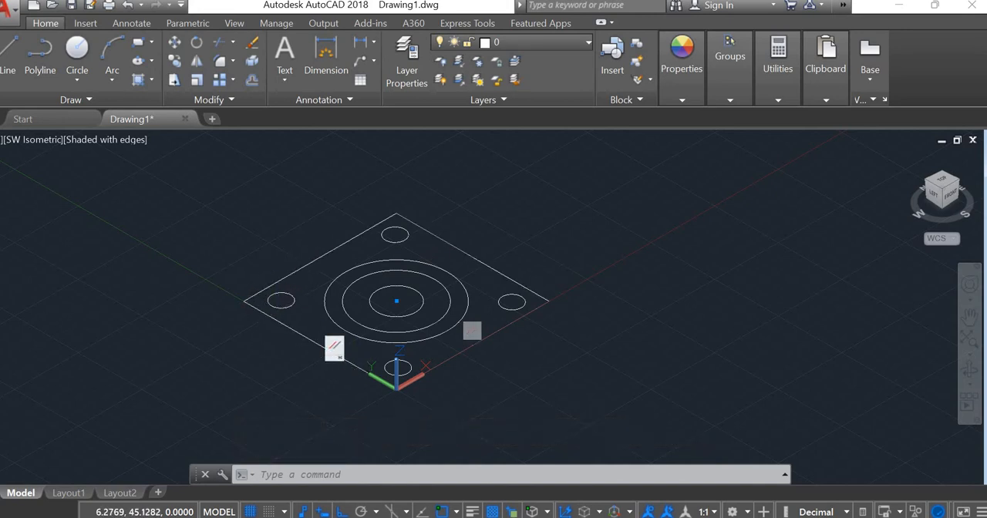
click(334, 348)
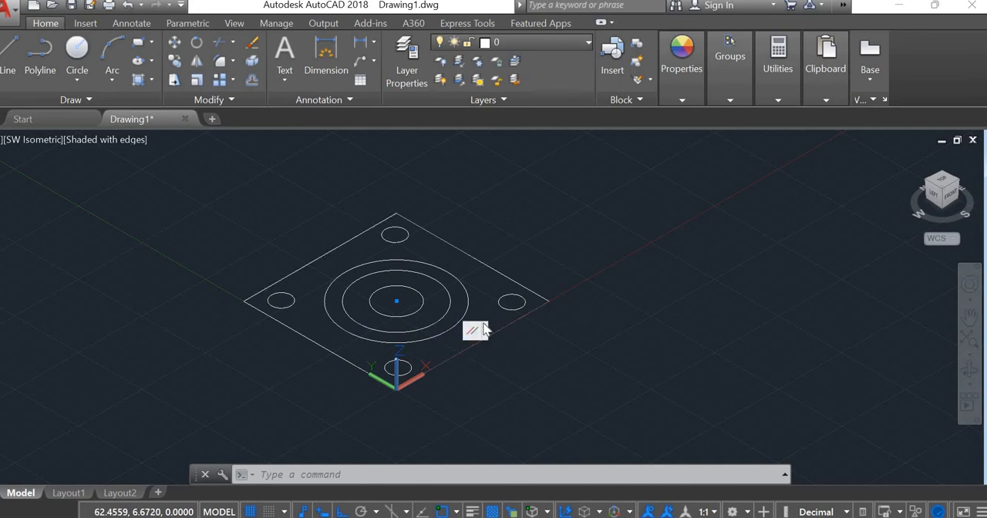
click(483, 331)
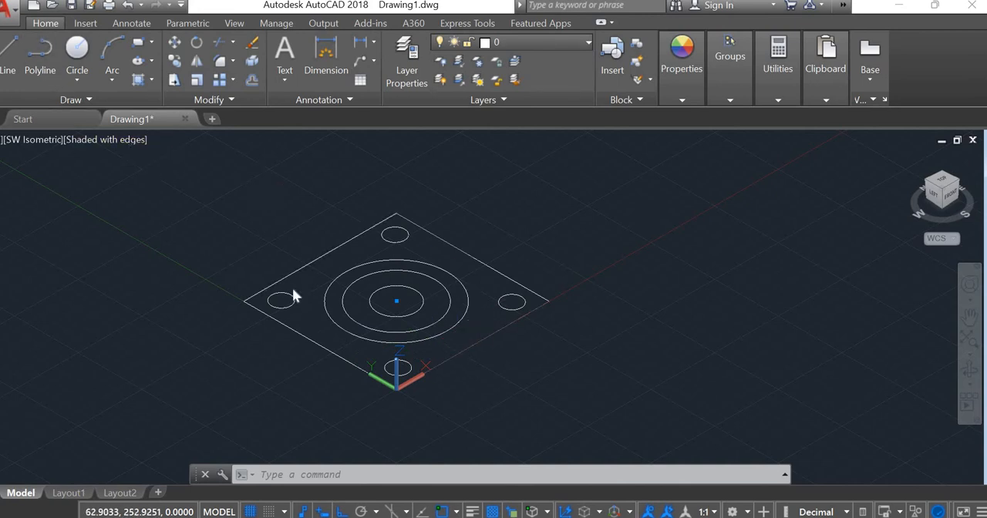
Step: Try to join the square outline and all the circles with the Join command
click(153, 156)
click(612, 421)
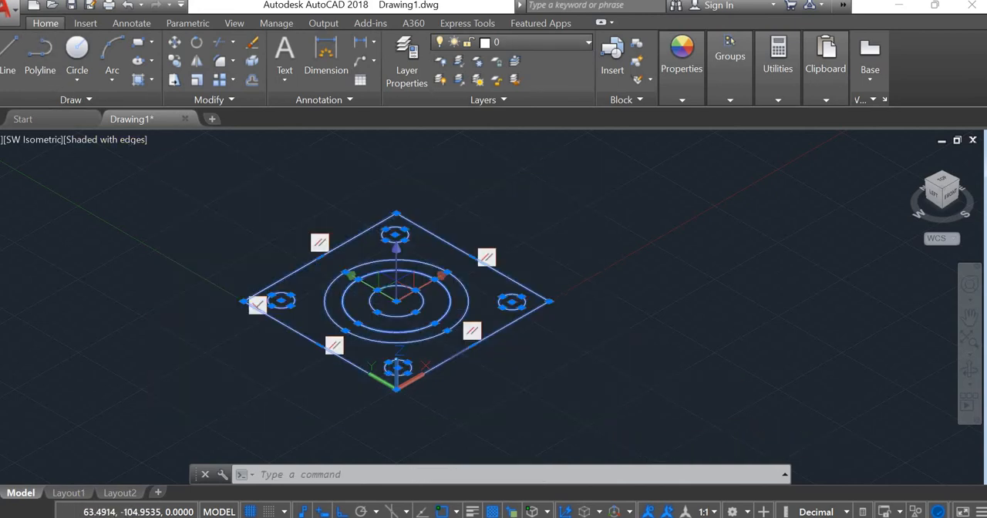
text(j)
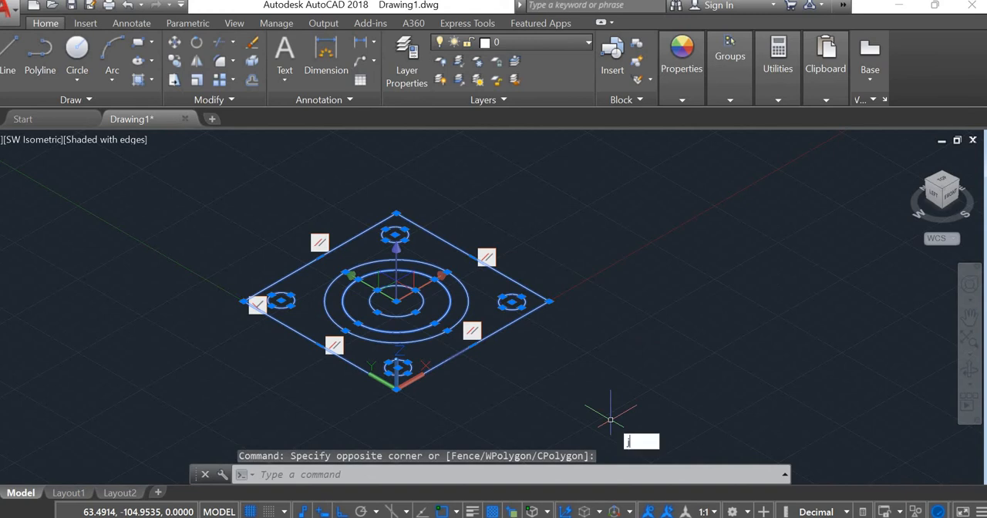
text(oin)
key(Return)
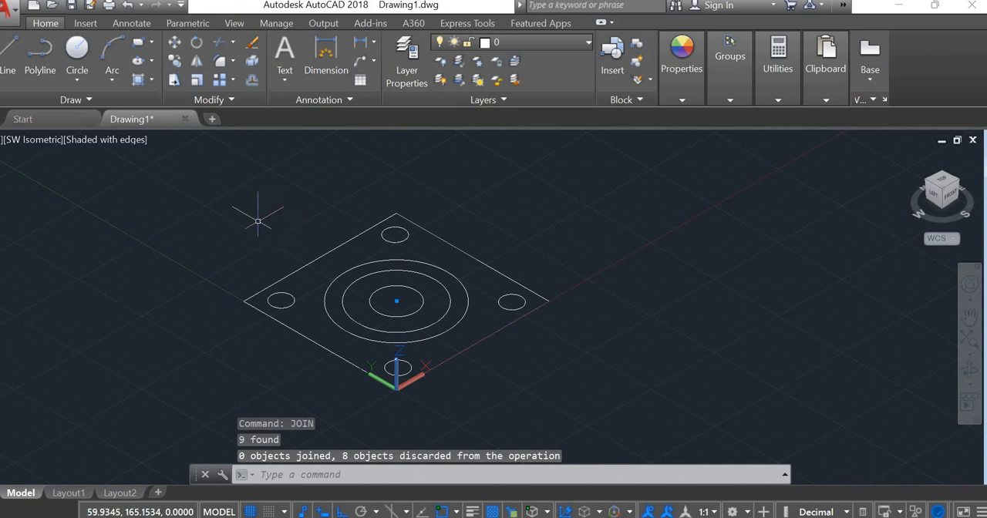
click(210, 151)
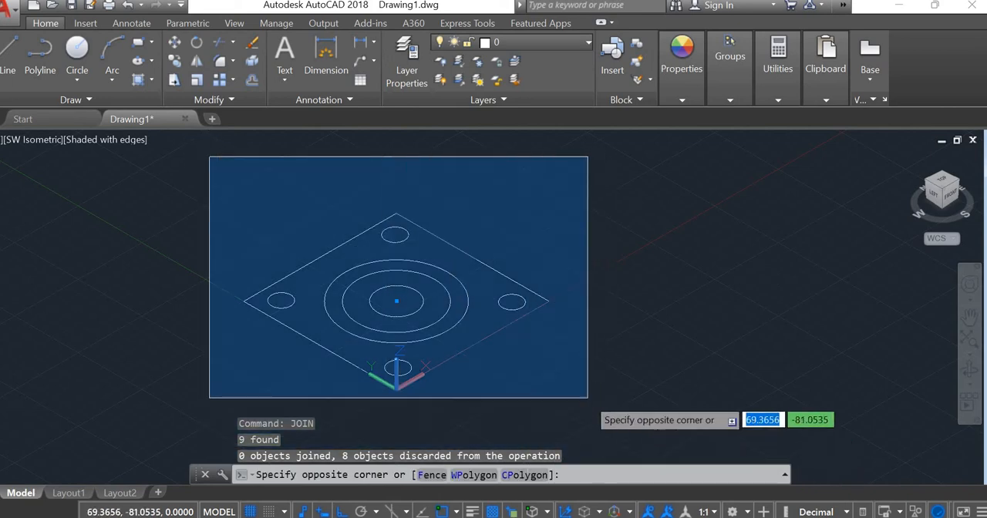
click(588, 398)
key(Escape)
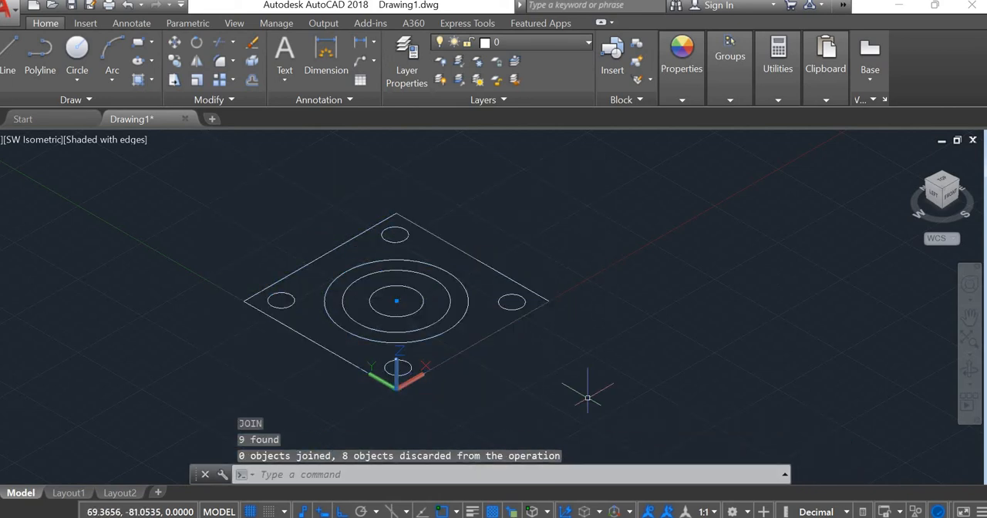
Step: Switch the workspace to 3D Modeling
click(747, 513)
click(756, 410)
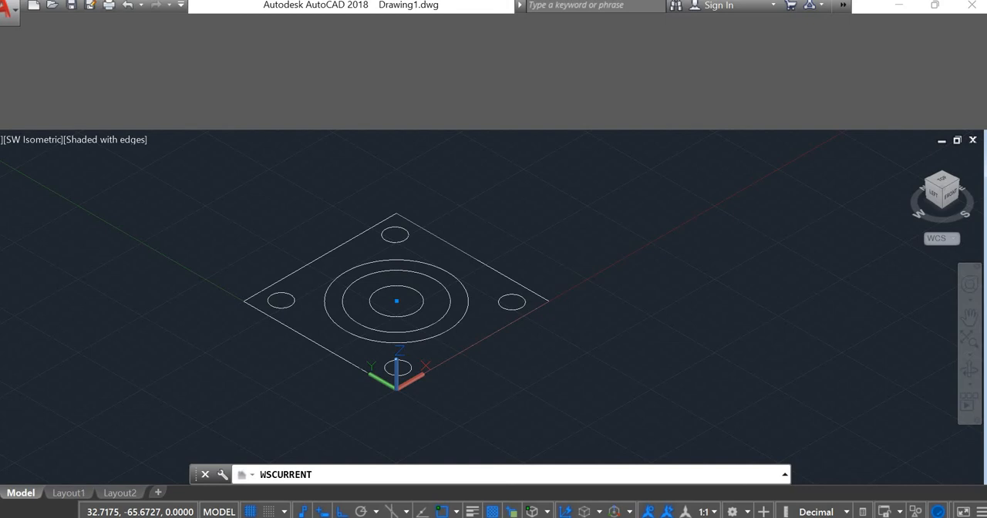
key(Return)
key(Escape)
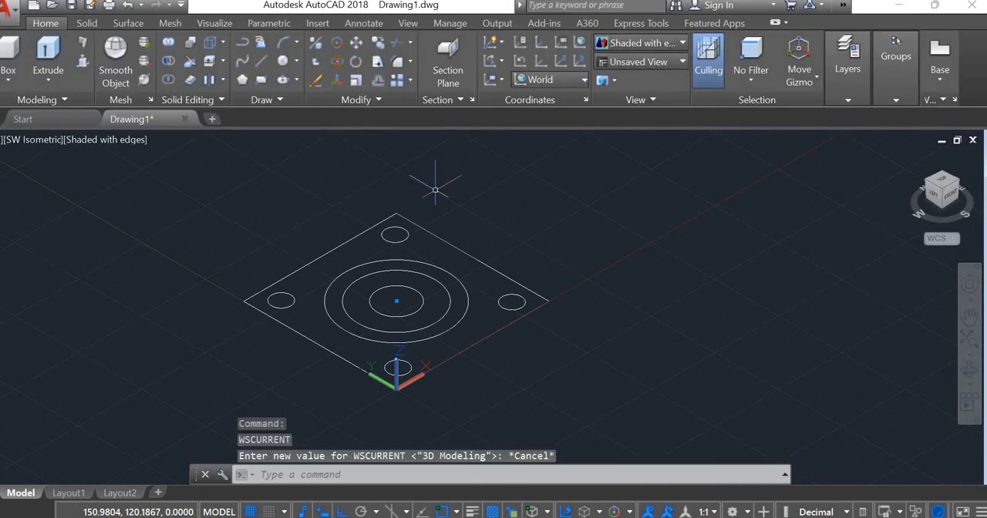
key(Escape)
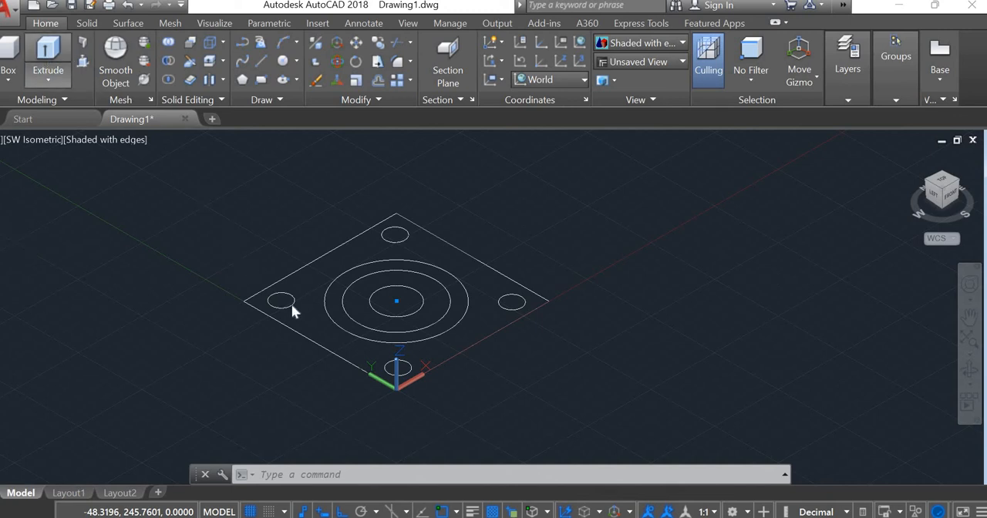
Step: Extrude the four corner hole circles to a height of 10
click(48, 54)
click(291, 303)
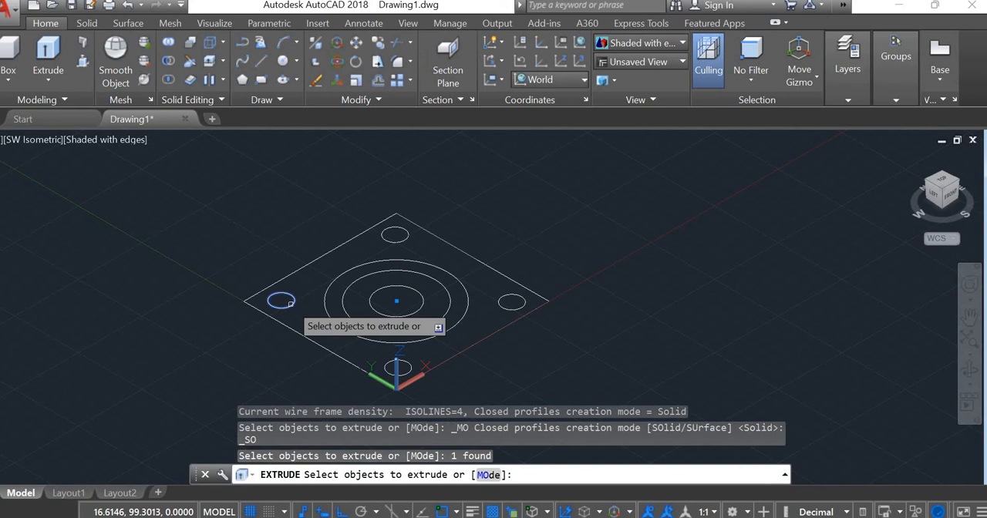
click(404, 236)
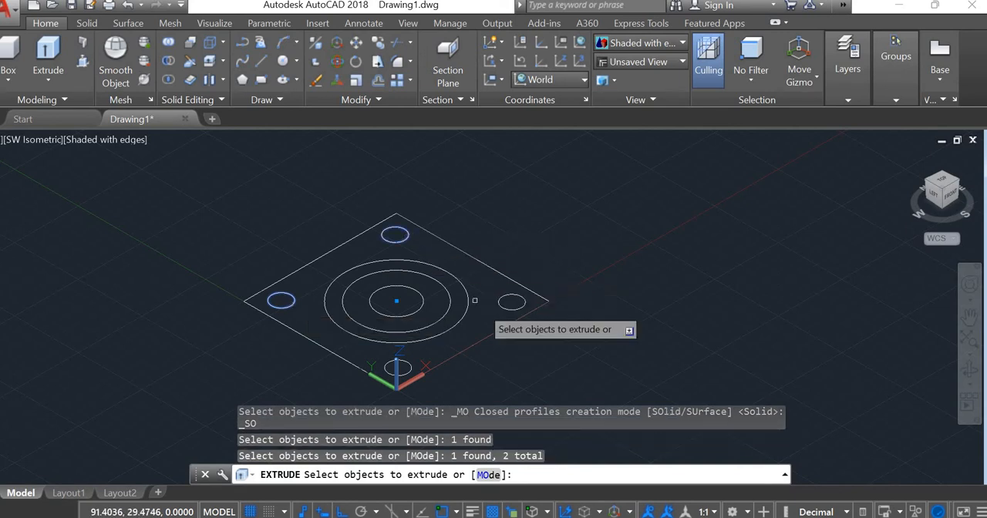
click(524, 306)
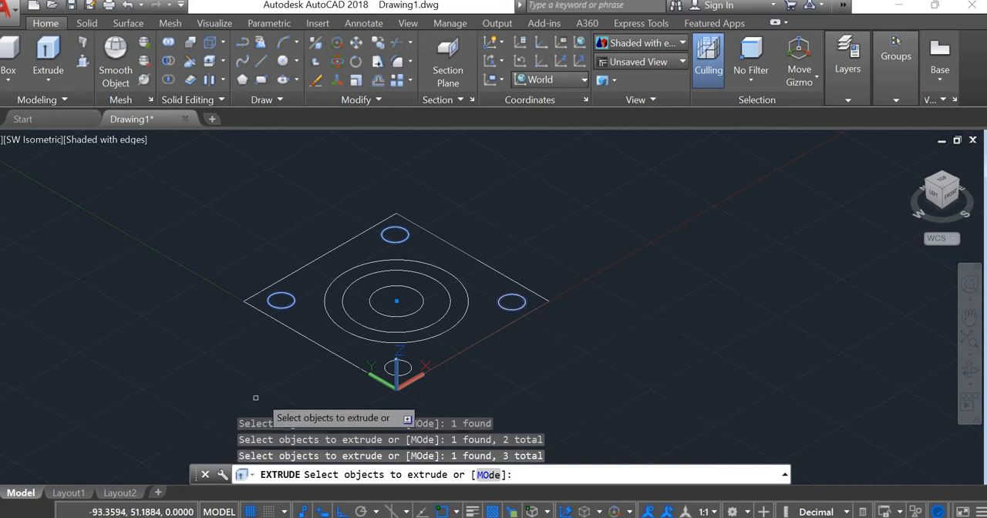
click(397, 363)
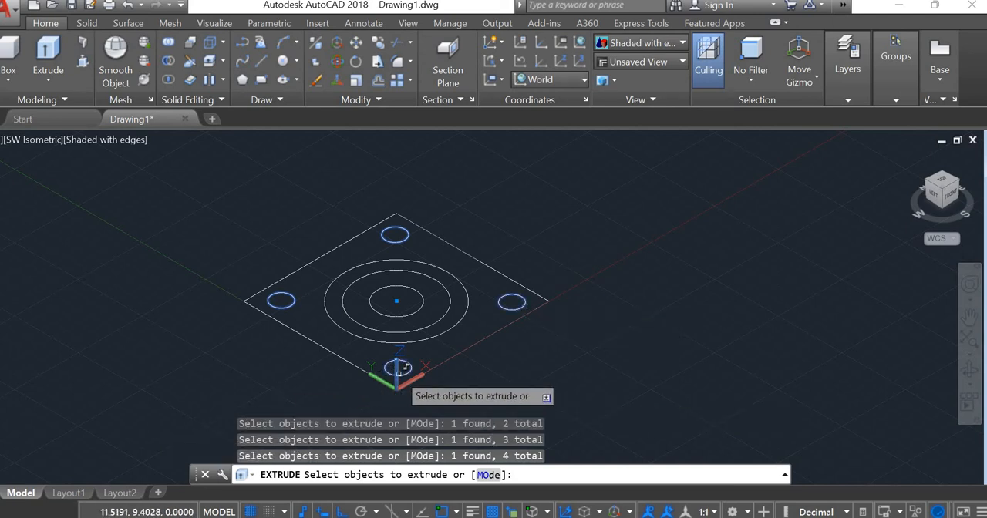
key(Return)
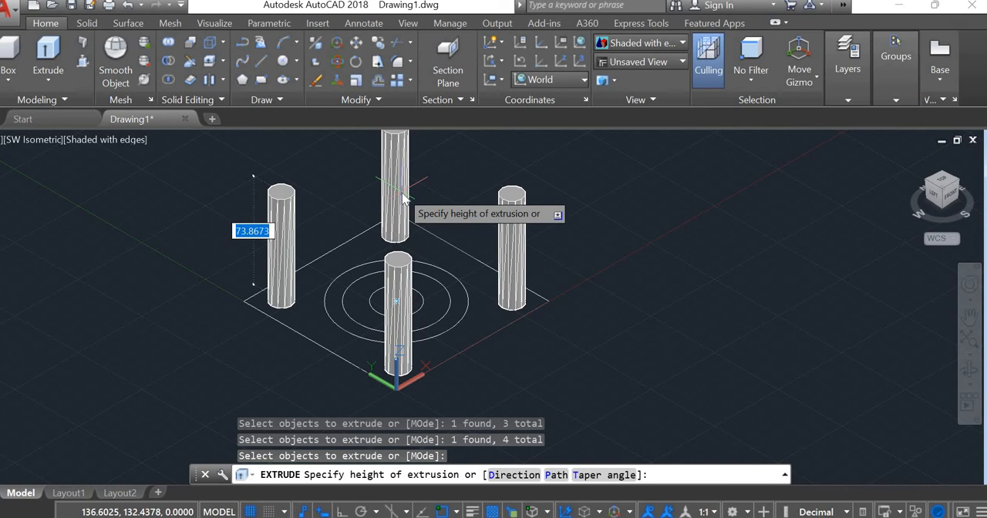
text(10)
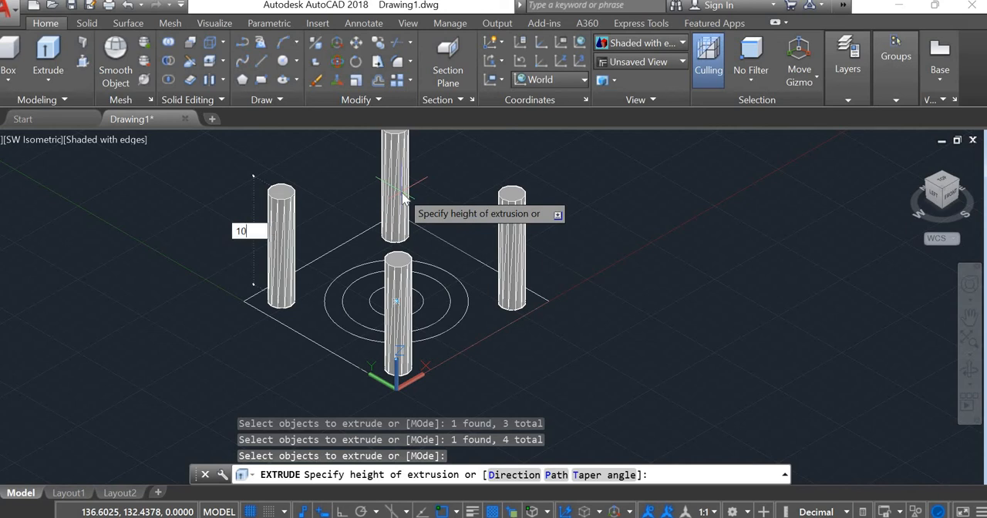
key(Return)
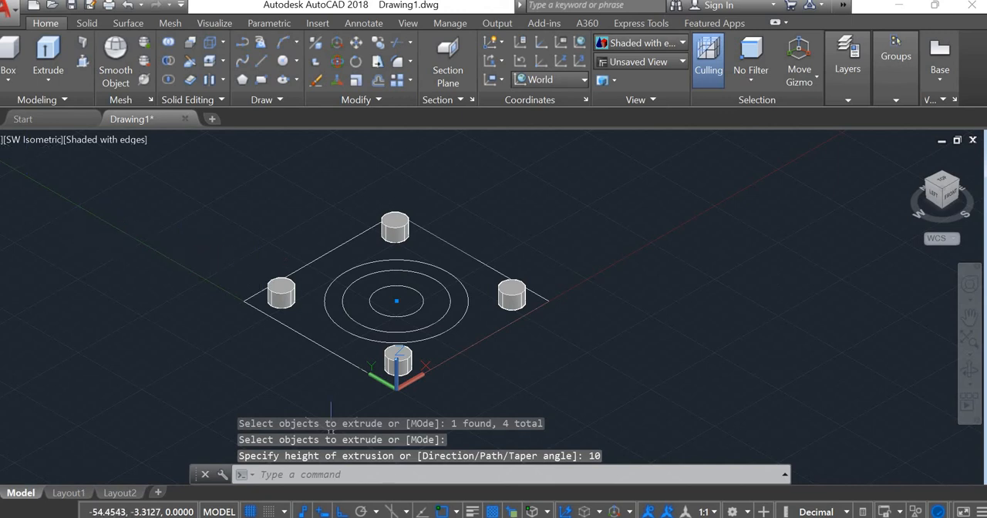
Step: Check the heights in the ADD1.PNG reference and undo the extrusion of the four corner circles
key(alt+Tab)
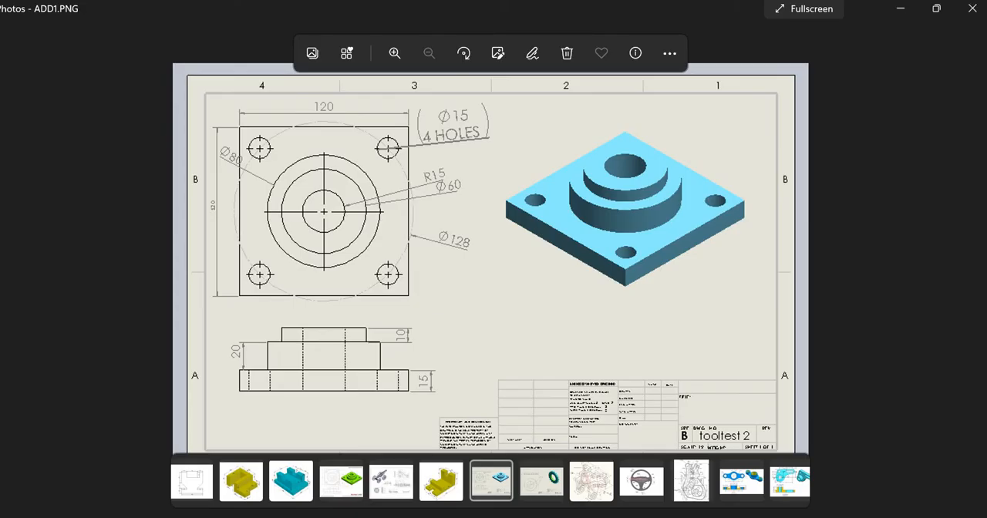
key(alt+Tab)
key(ctrl+z)
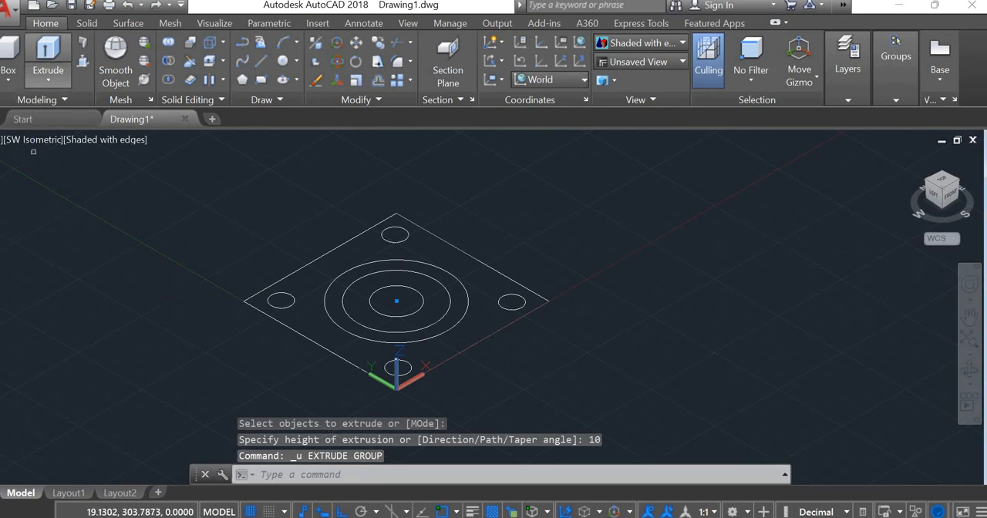
Step: Extrude the four corner hole circles to a height of 16
click(47, 56)
click(286, 303)
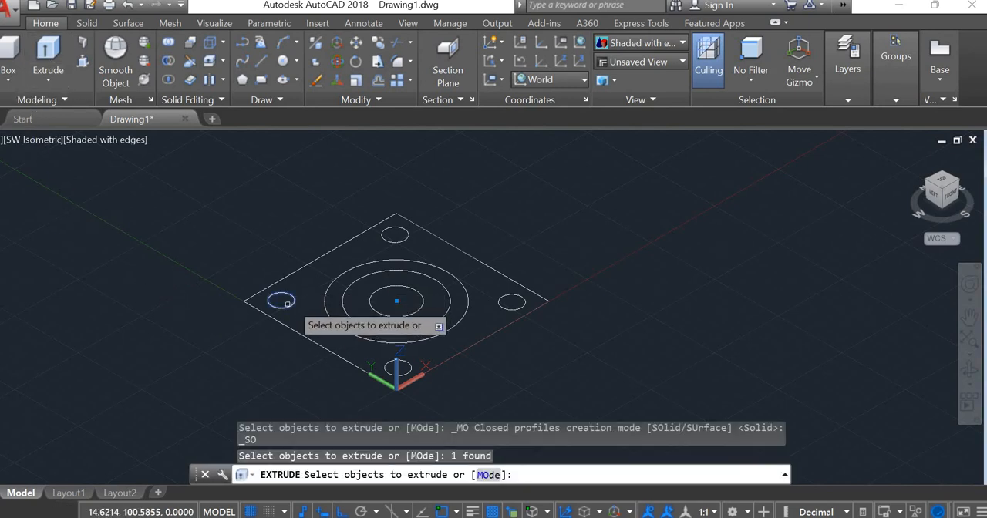
click(406, 226)
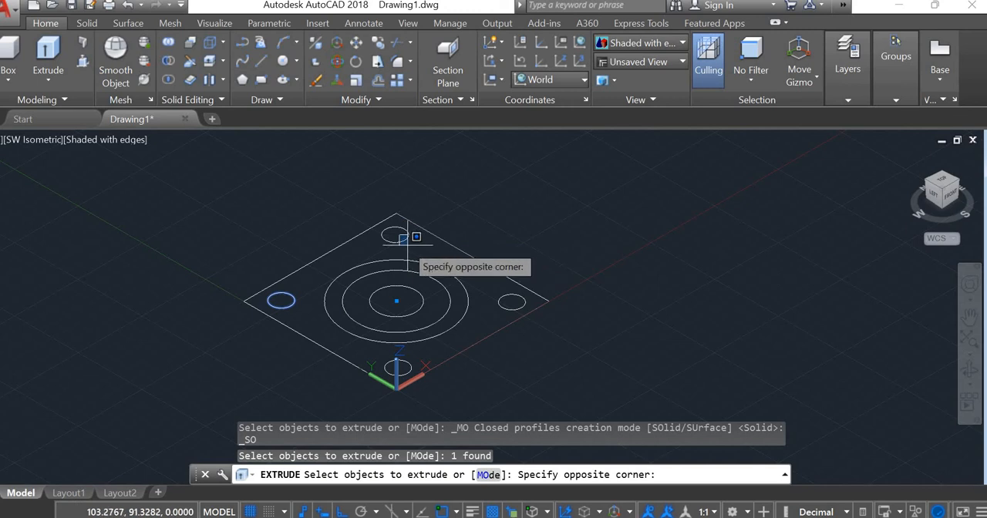
click(407, 232)
click(405, 229)
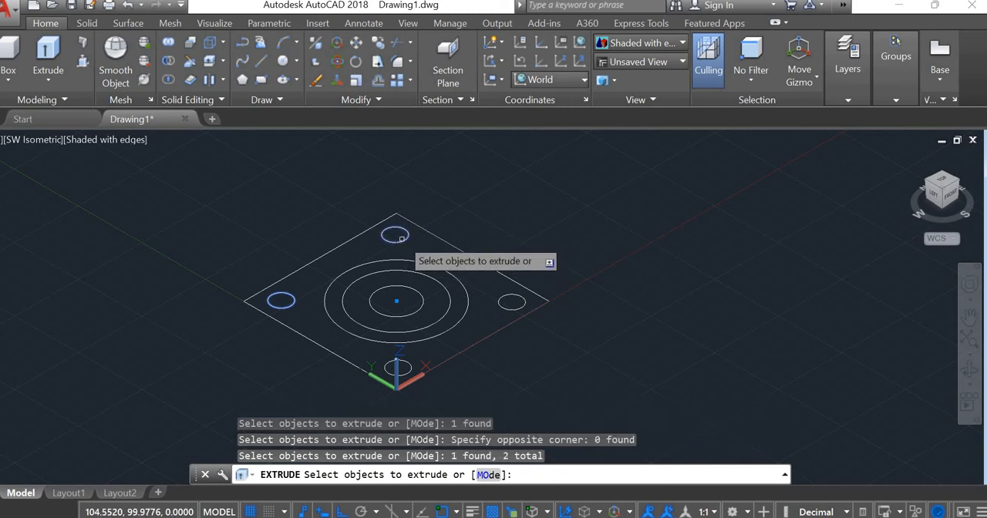
click(500, 302)
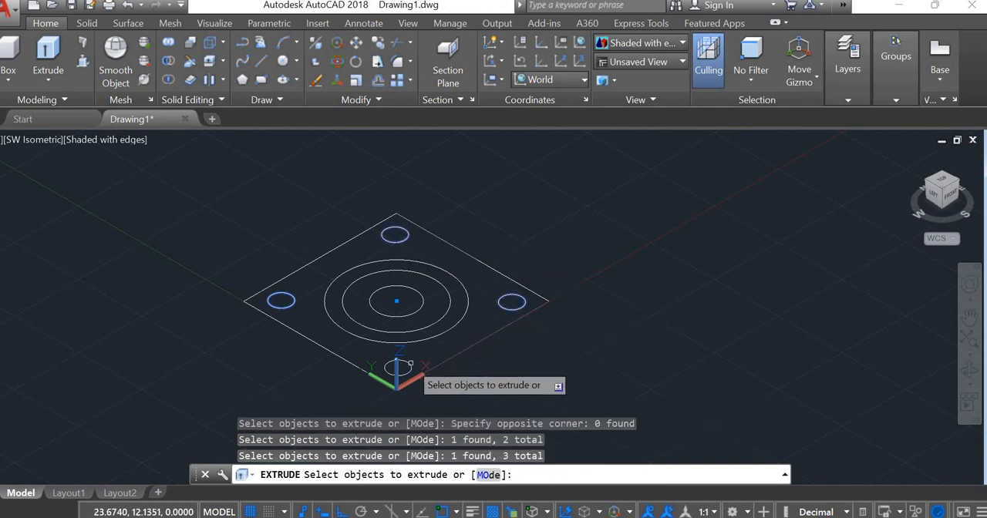
click(410, 363)
key(Return)
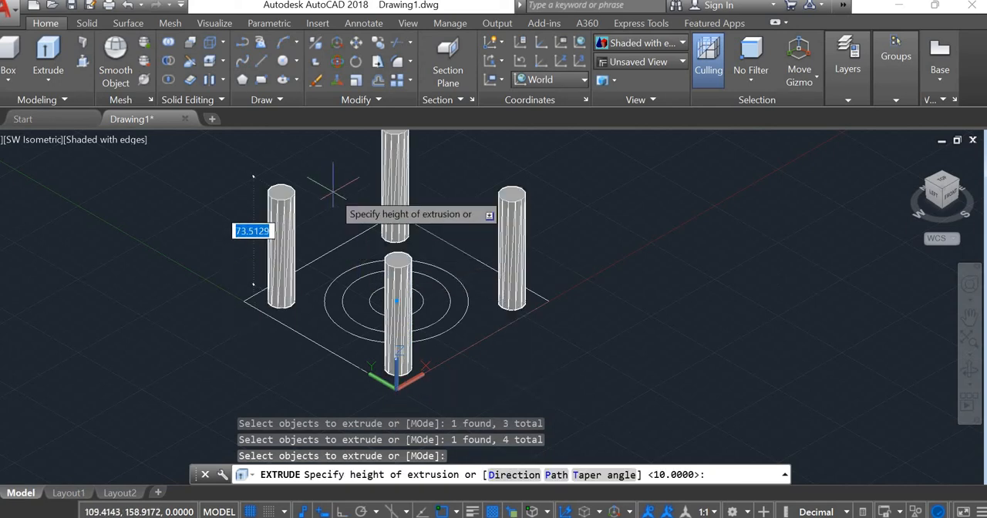
text(15)
key(Return)
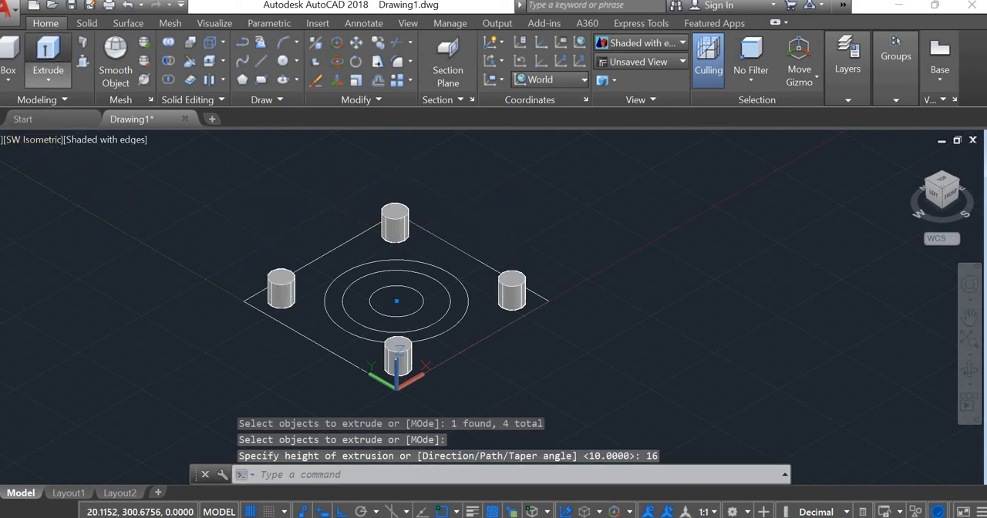
click(48, 52)
click(278, 322)
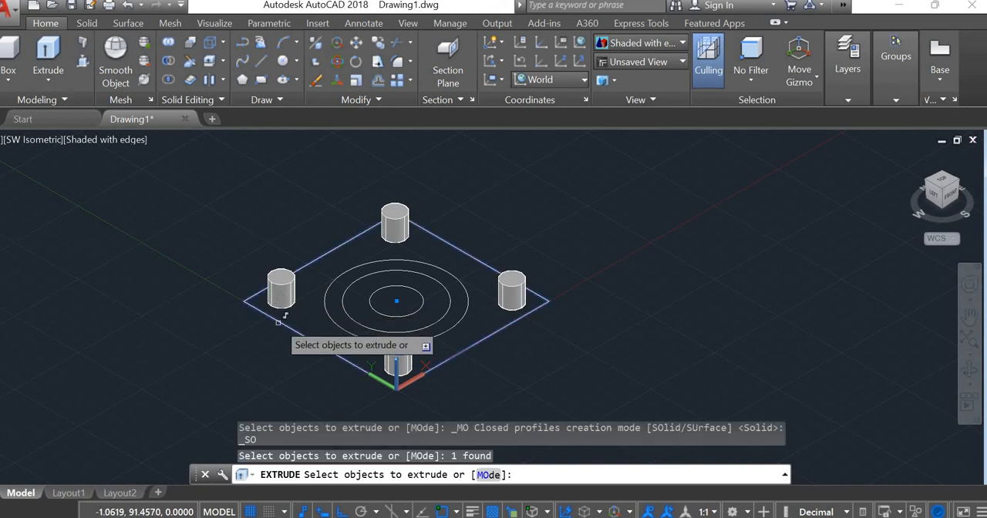
key(Return)
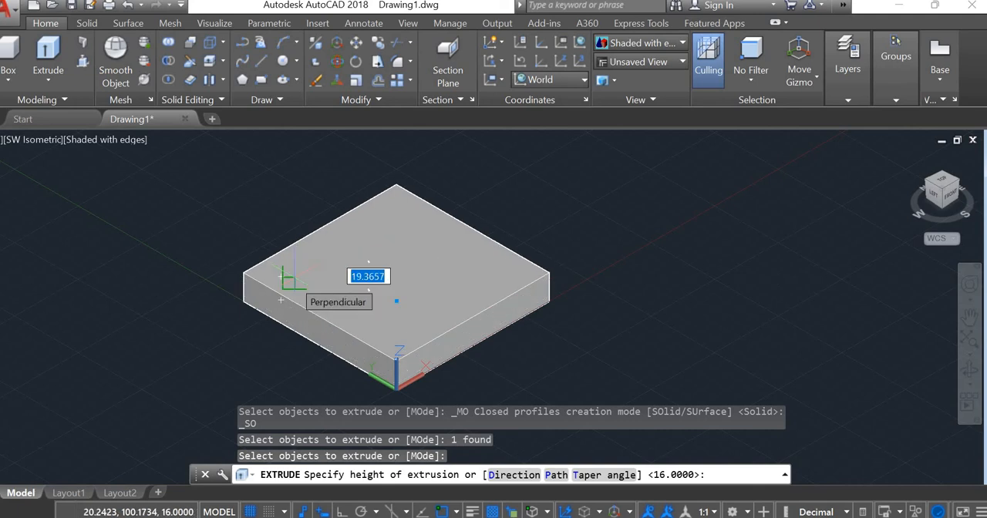
key(Escape)
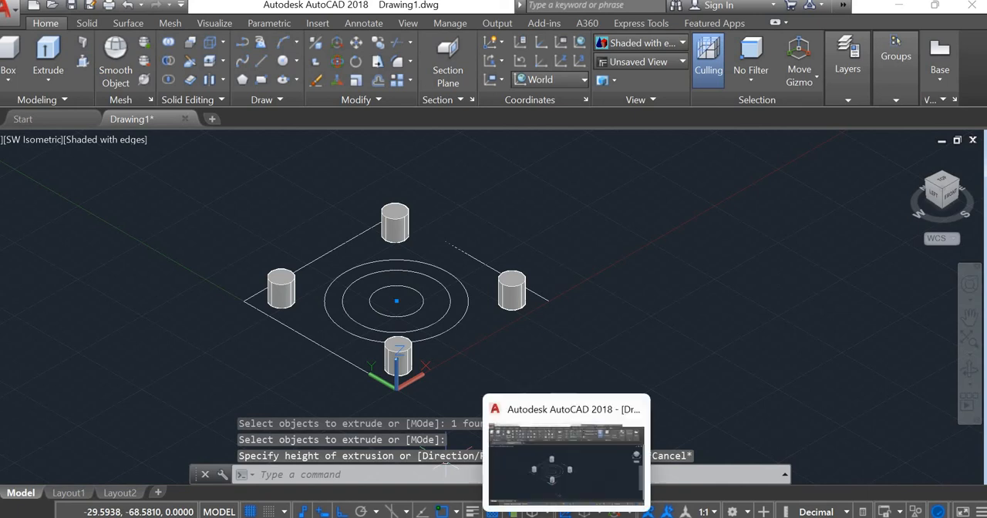
Step: Check the heights in the ADD1.PNG reference and extrude the innermost central circle to a height of 30
click(600, 517)
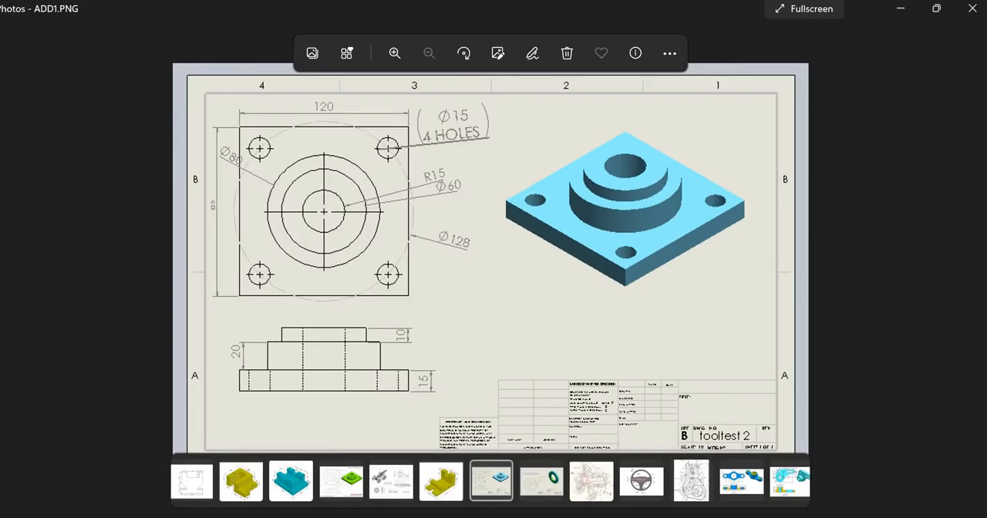
click(600, 517)
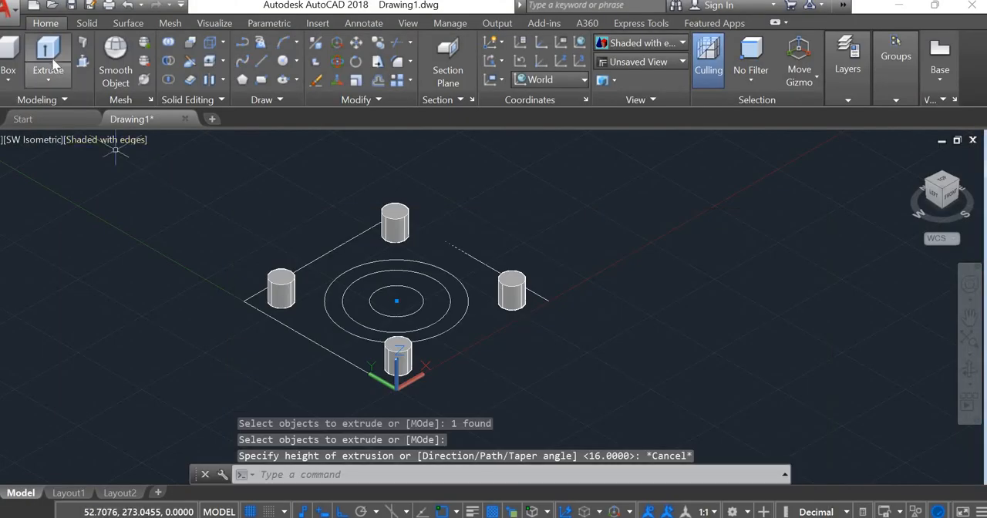
click(51, 60)
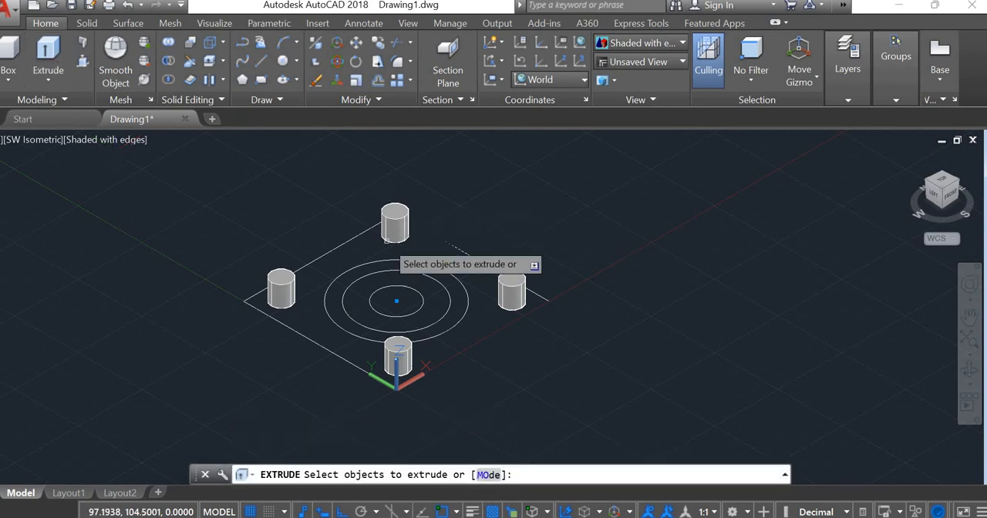
click(419, 300)
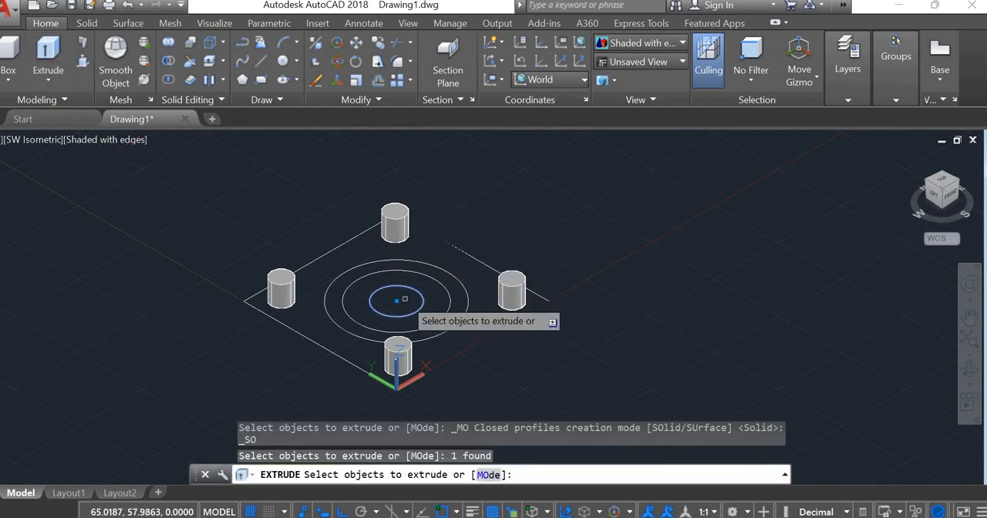
key(Return)
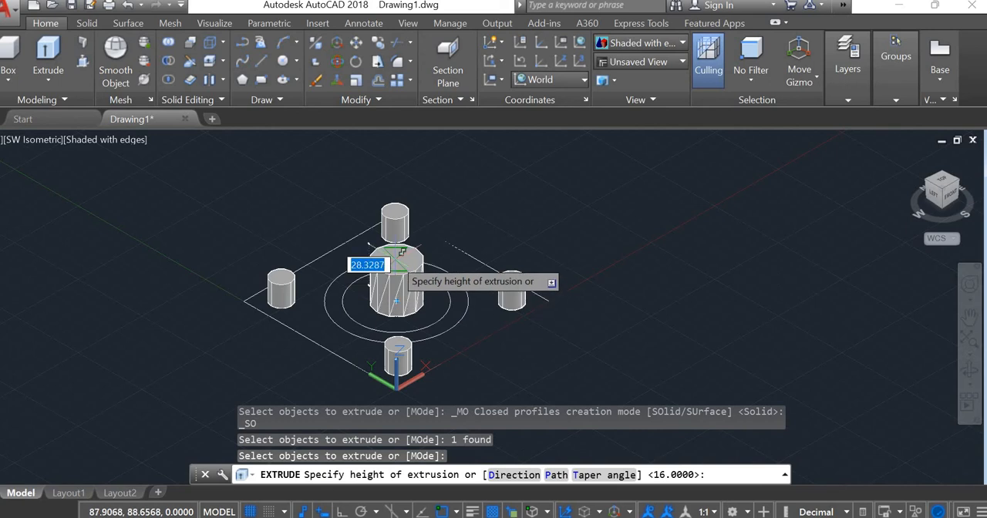
text(28)
key(Return)
key(Return)
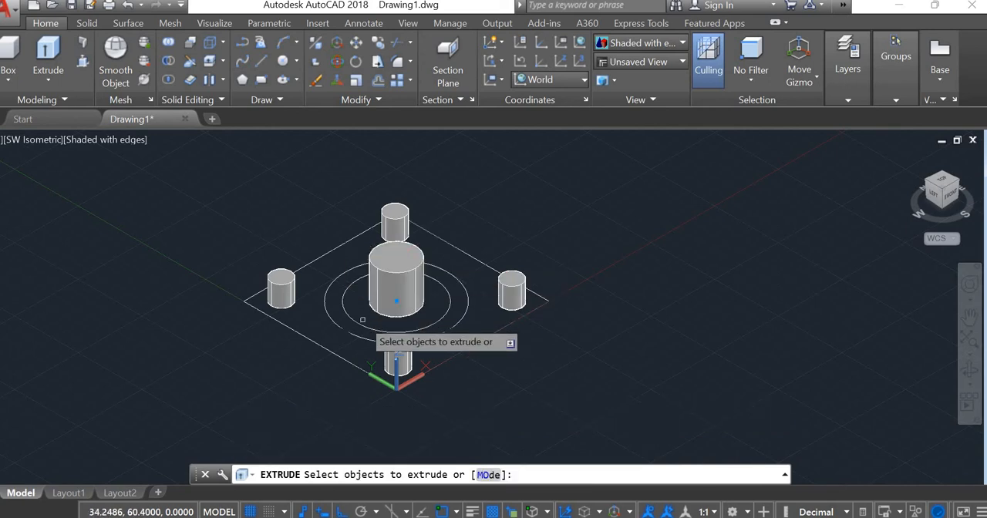
Step: Extrude the middle concentric circle around the central cylinder to a height of 20
click(369, 317)
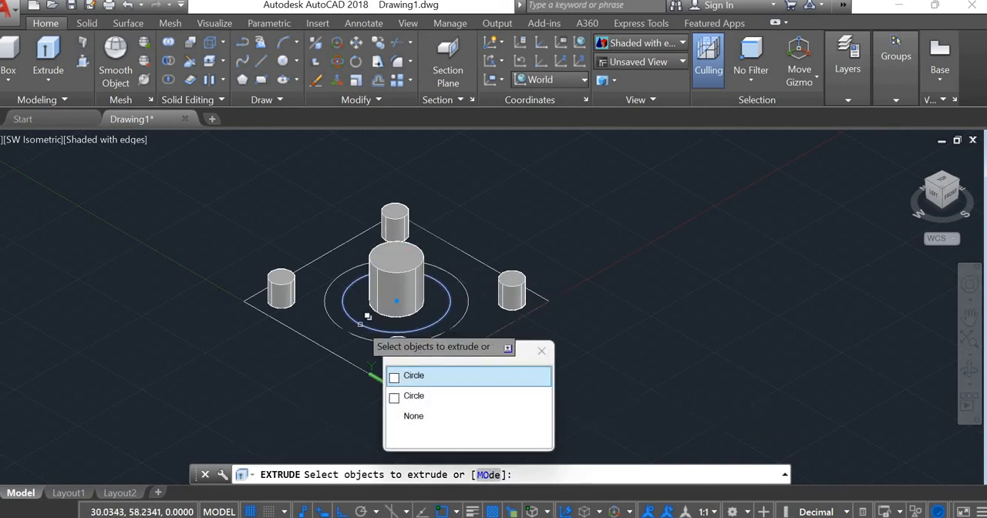
click(360, 325)
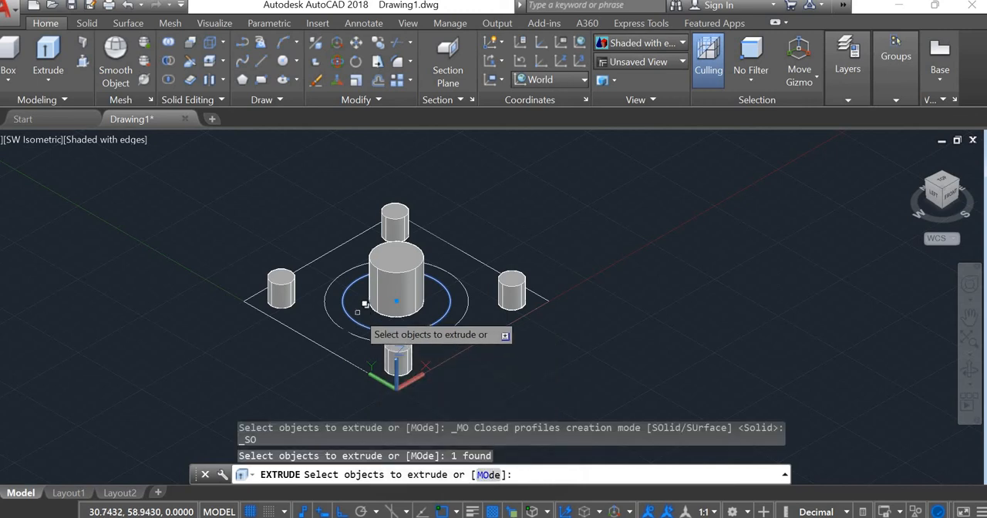
key(Return)
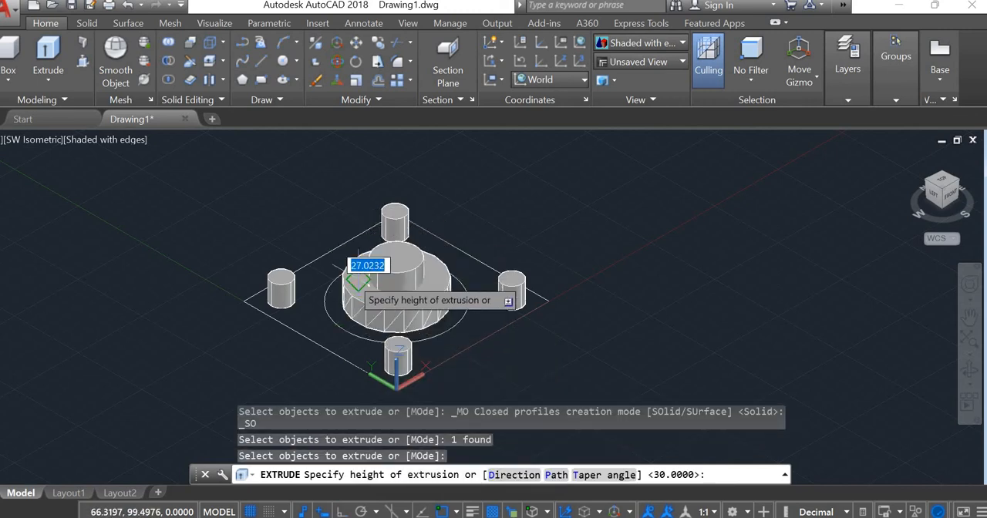
text(20)
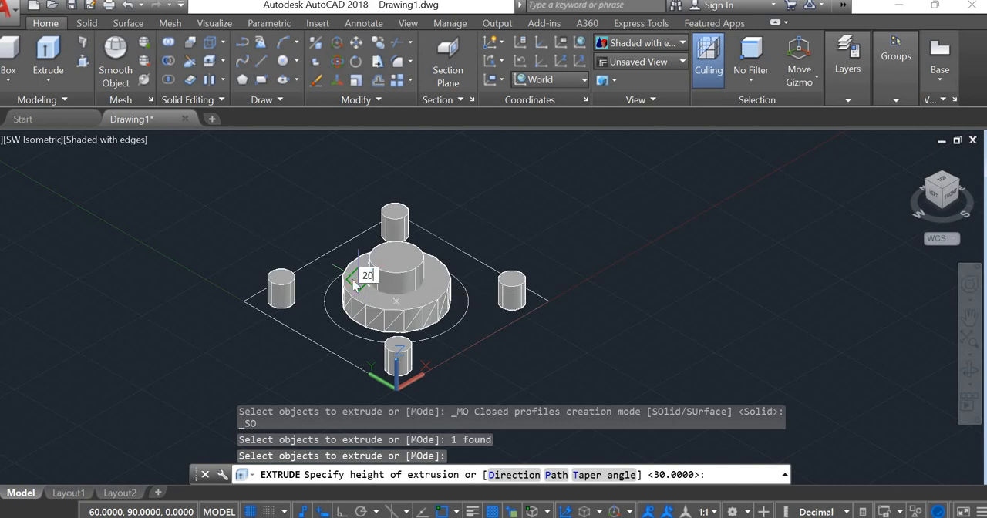
key(Return)
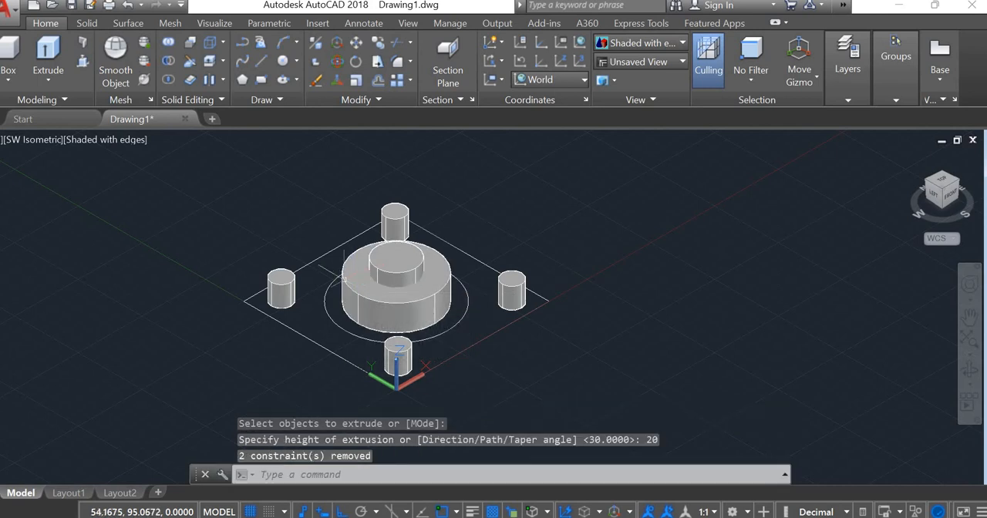
key(Escape)
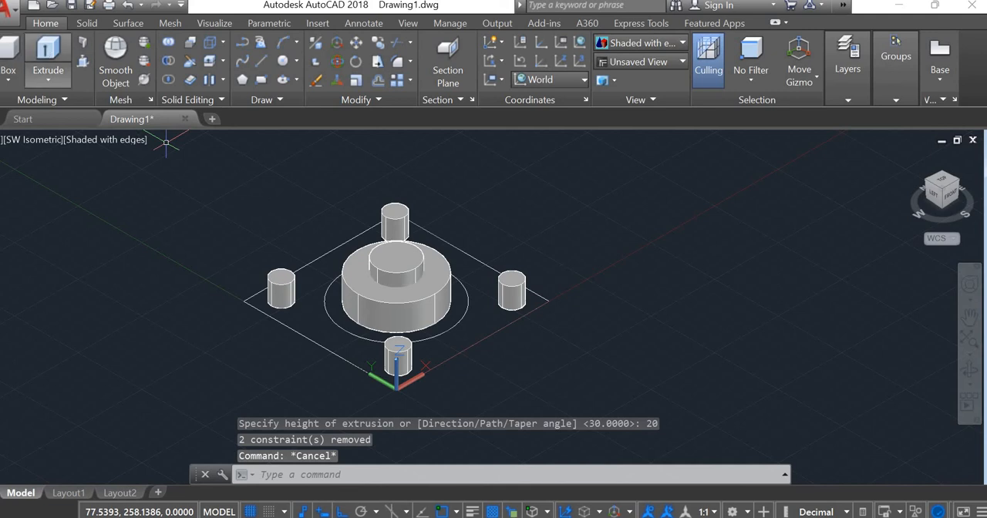
Step: Extrude the middle concentric circle again, this time to a height of 29
key(Return)
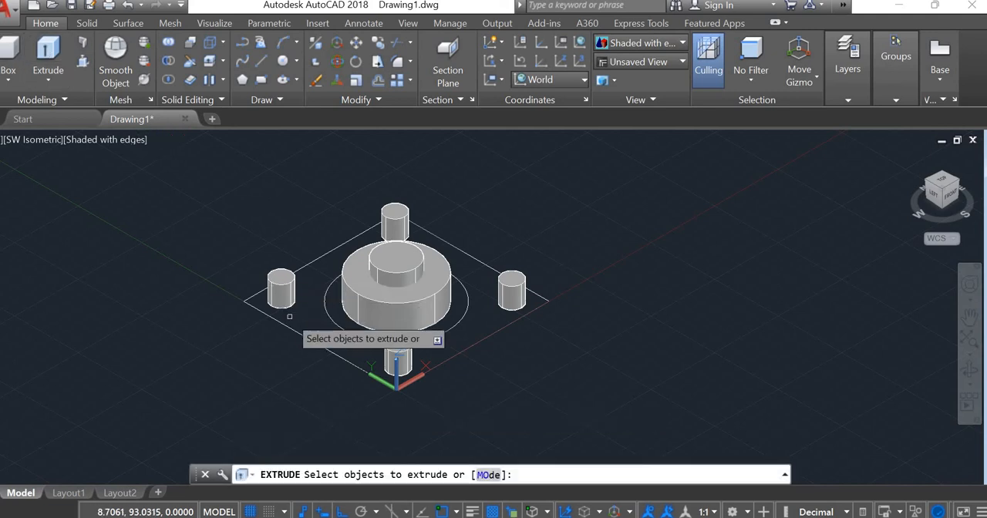
click(336, 325)
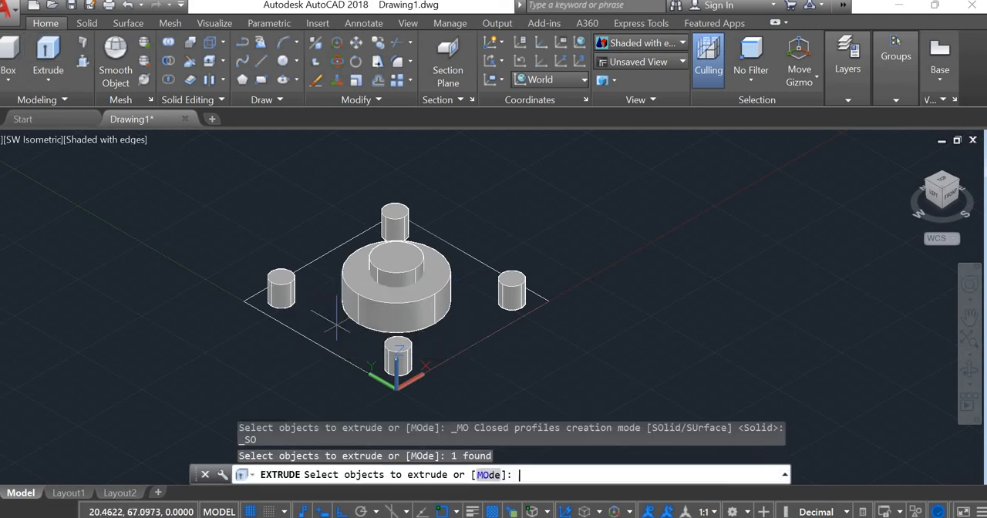
key(Return)
text(20)
key(Return)
Step: Extrude the outermost concentric circle to a height of 20
key(Return)
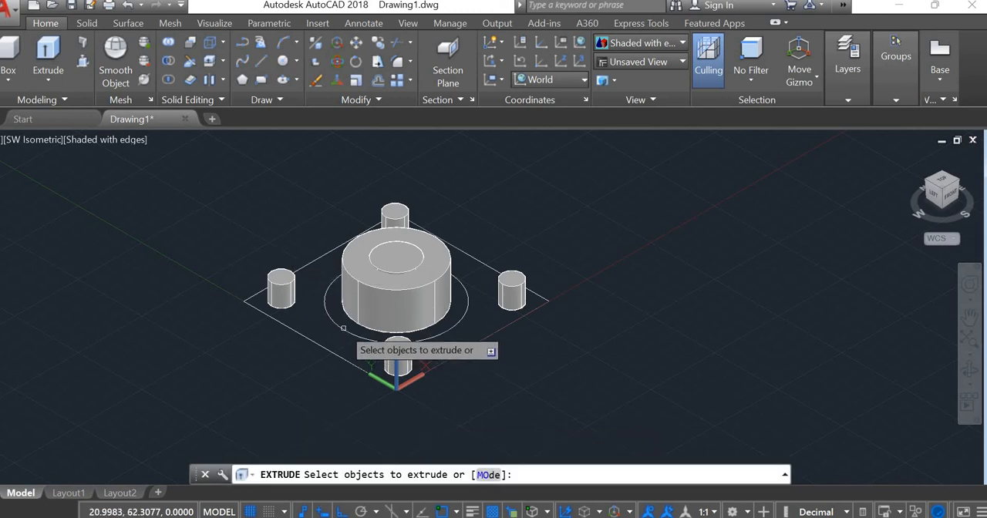
click(344, 329)
key(Return)
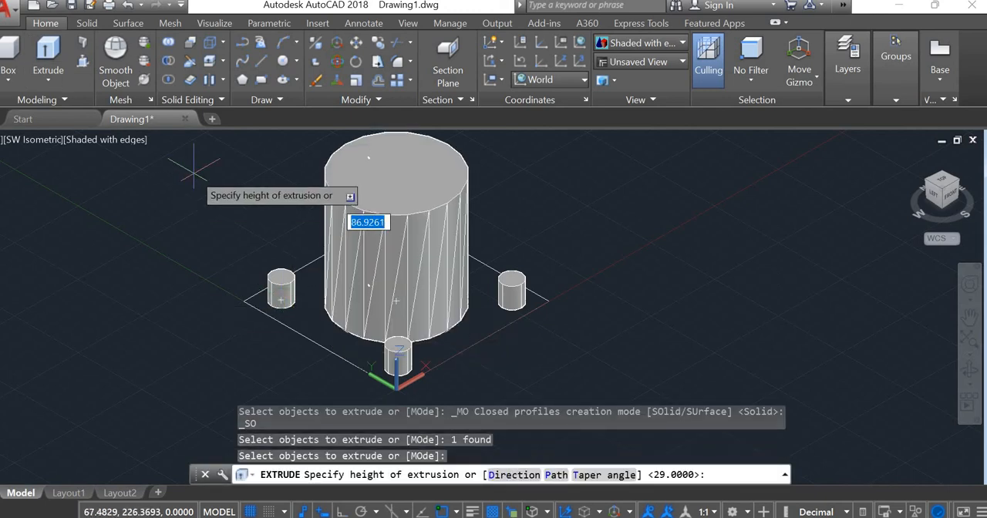
text(20)
key(Return)
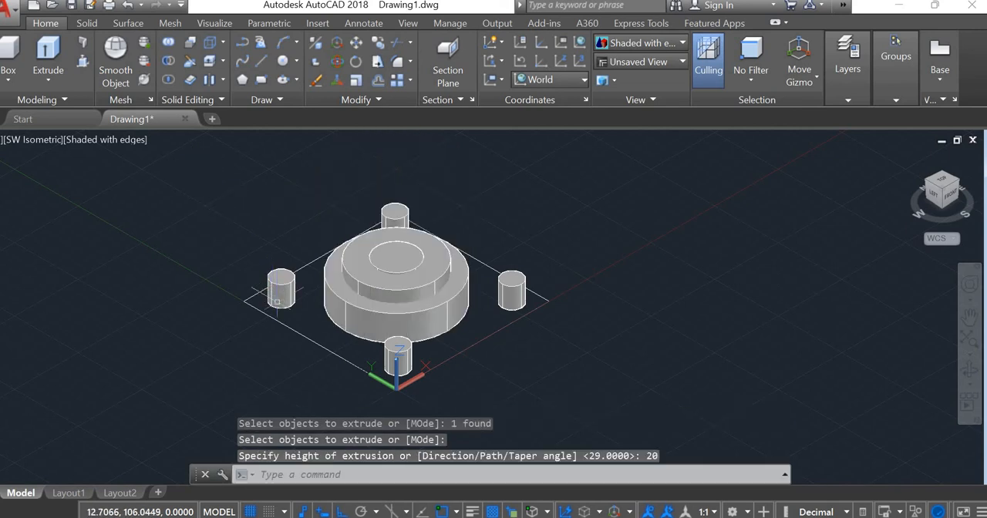
key(Escape)
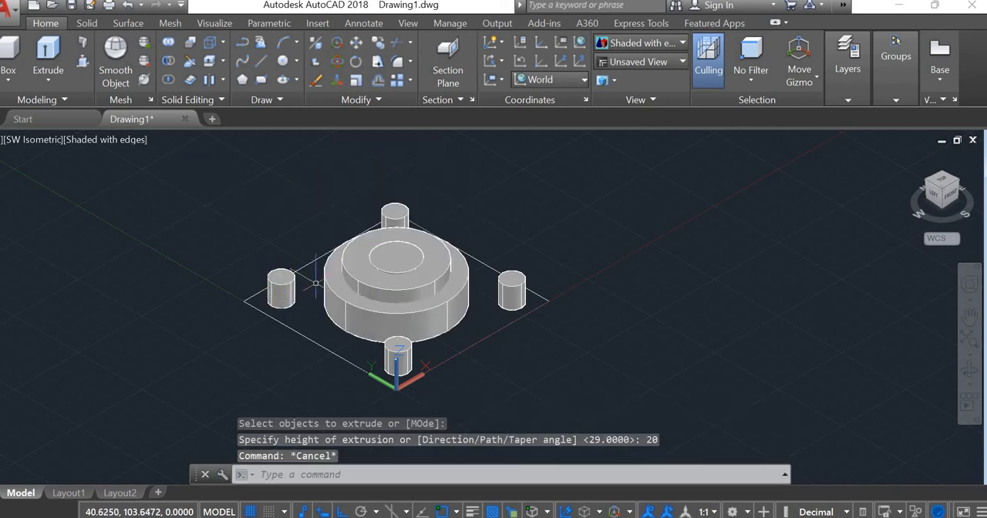
click(10, 52)
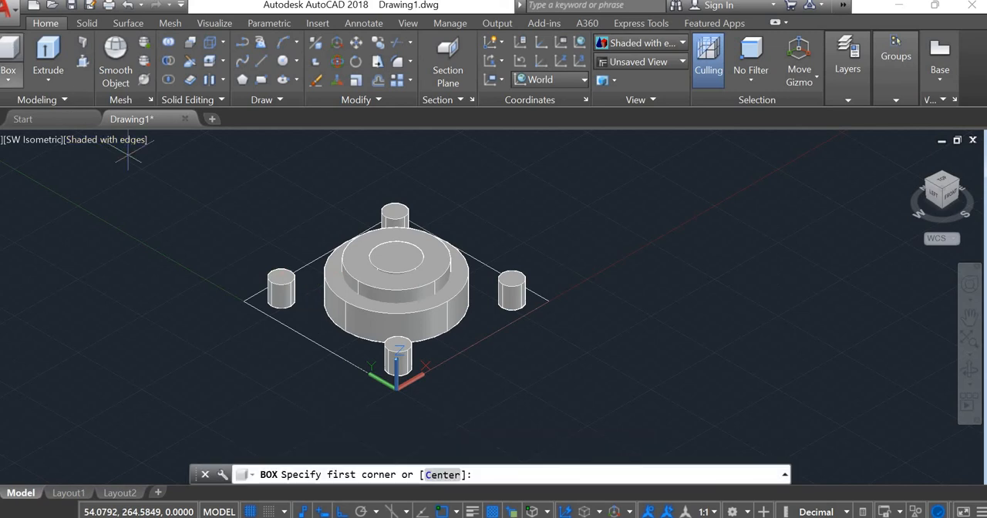
click(320, 349)
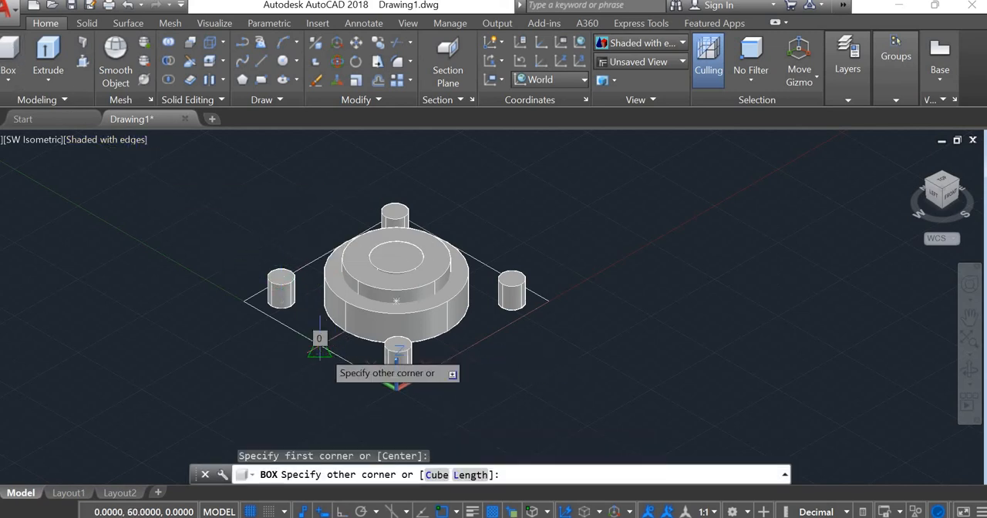
key(Escape)
key(Escape)
key(Escape)
key(Escape)
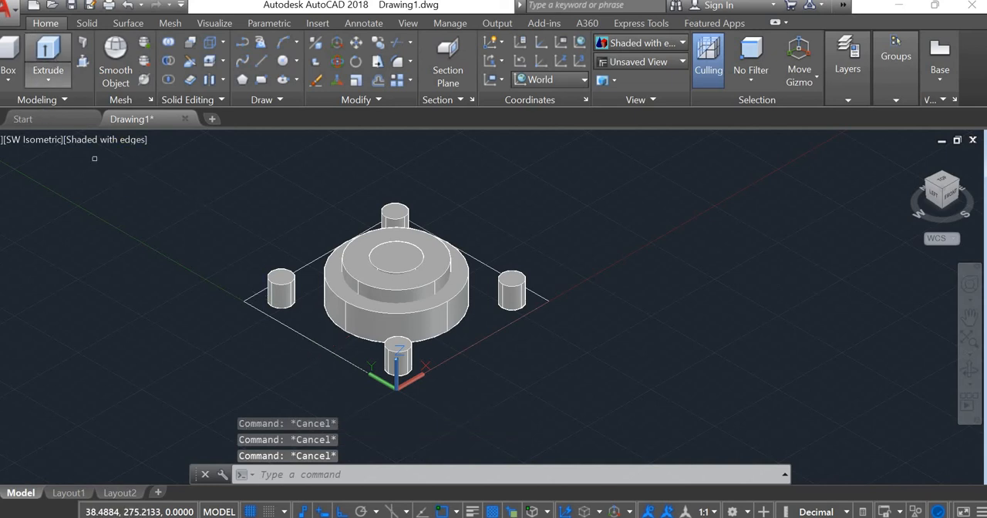
Step: Extrude the square outline 15 downward to form the base plate beneath the cylinders
click(47, 53)
click(323, 346)
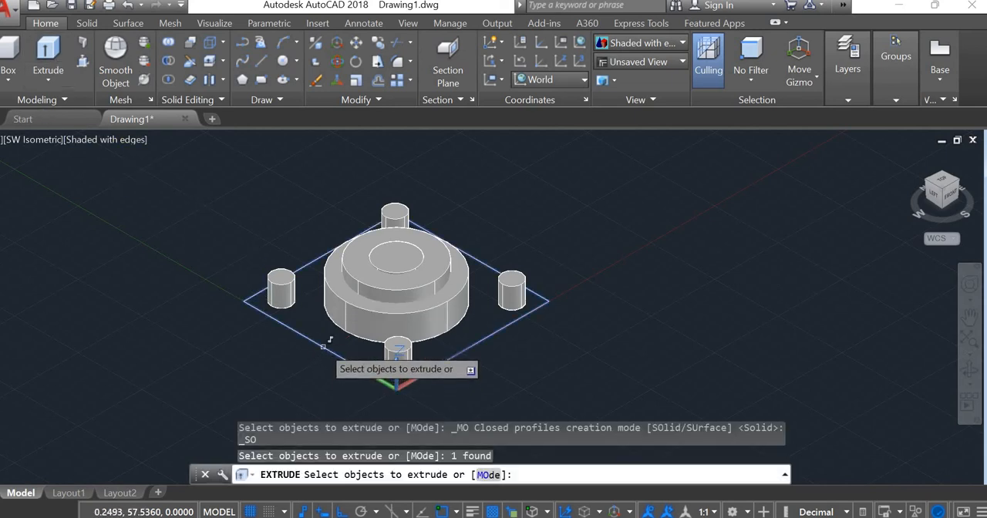
key(Return)
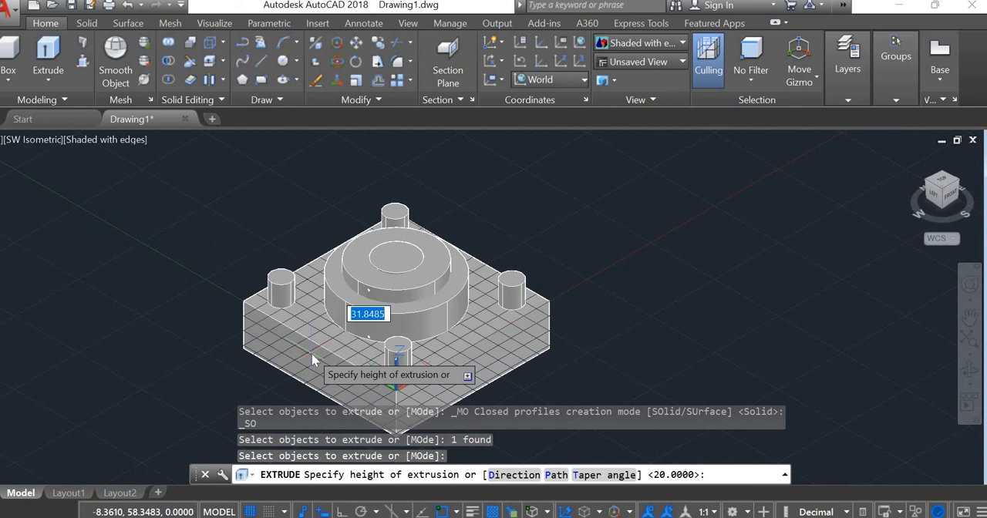
text(15)
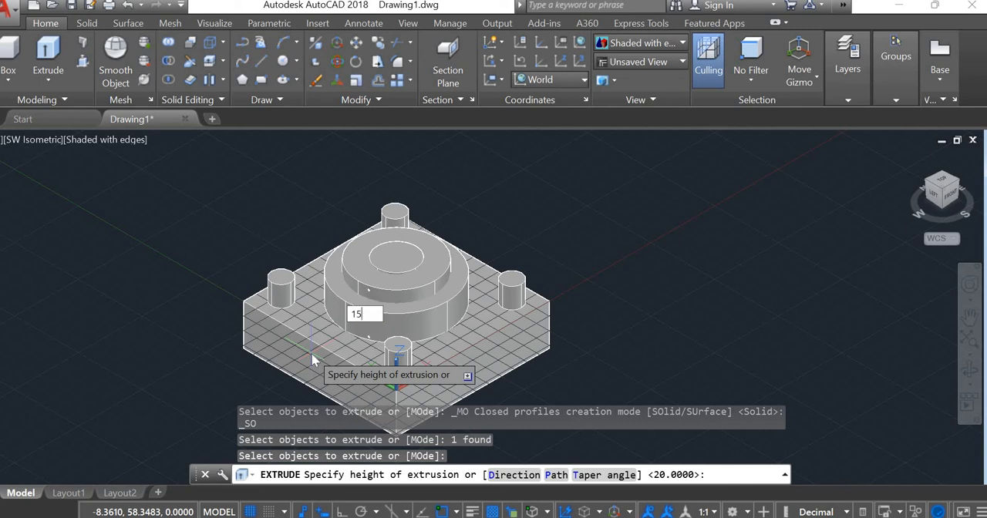
key(Return)
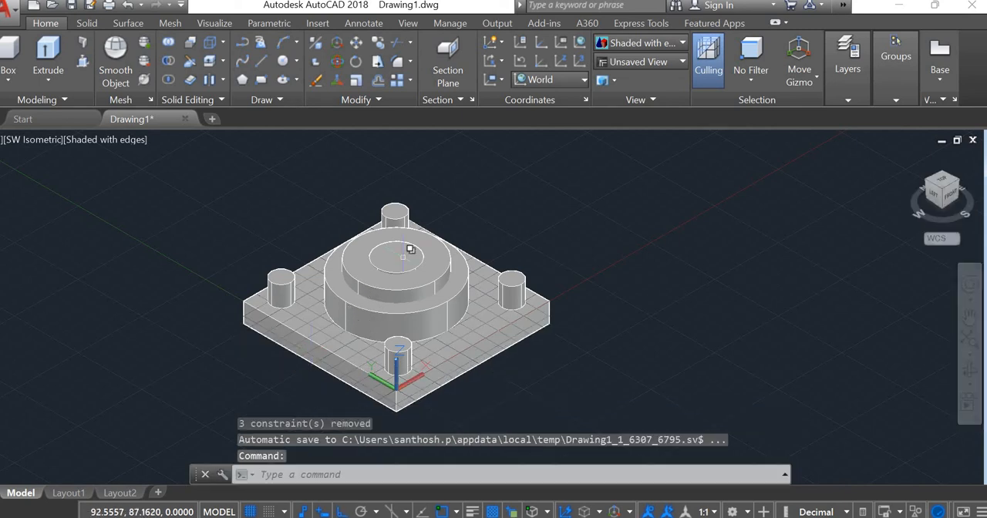
key(Escape)
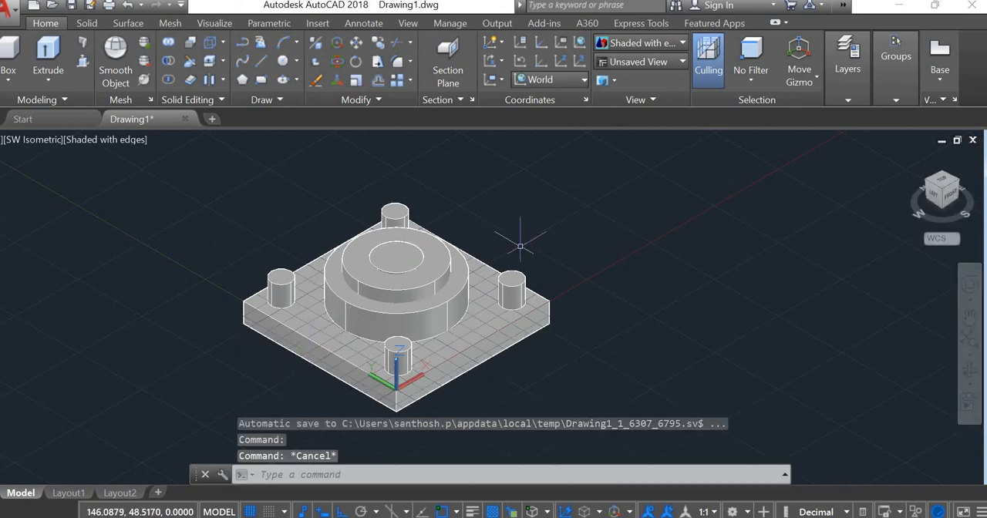
click(165, 61)
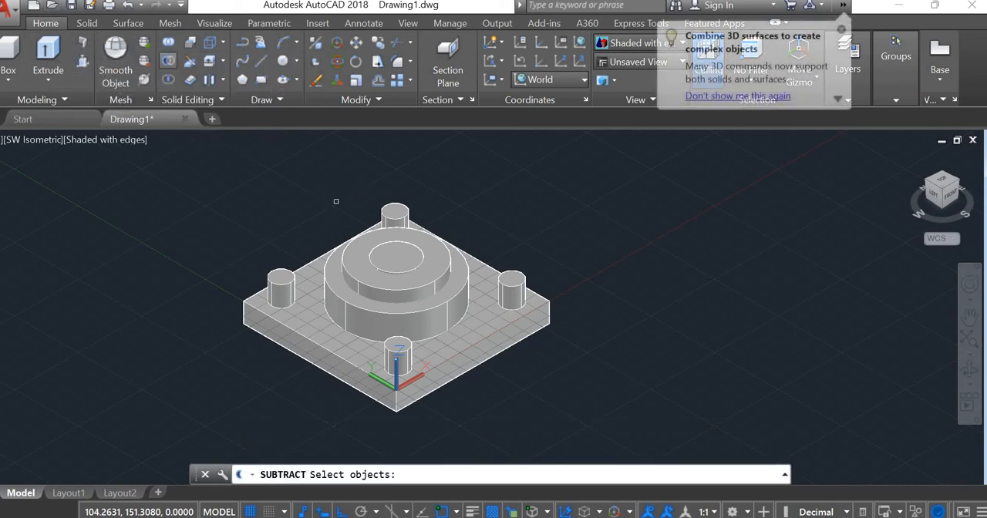
key(Escape)
key(Escape)
key(Escape)
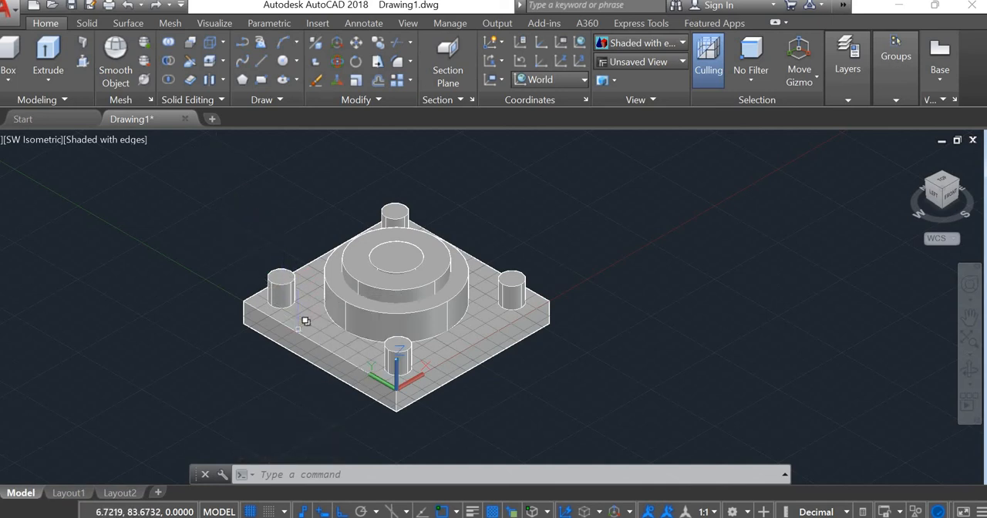
click(276, 271)
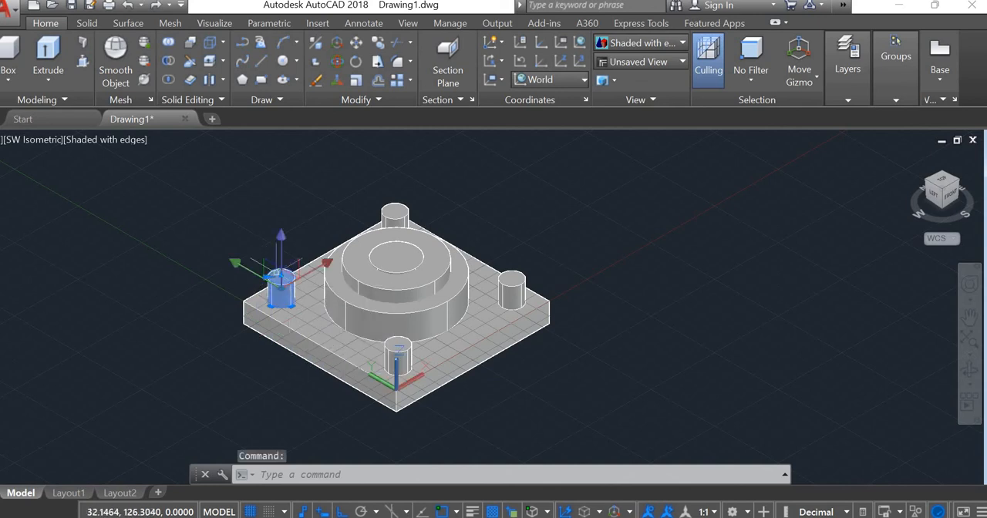
key(Escape)
key(Escape)
Step: Flip the square base plate upward around the cylinders by entering a negative height for its solid, keeping it 15 thick
click(283, 297)
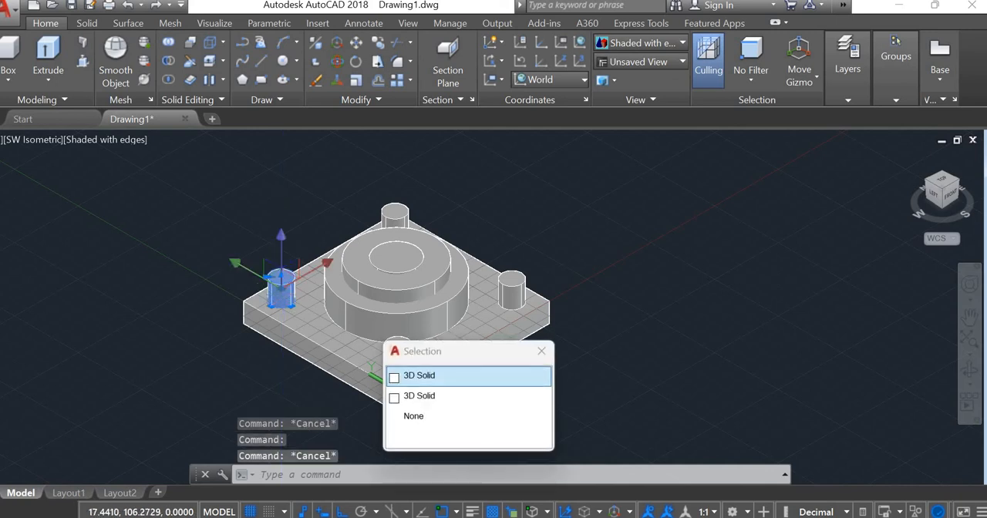
click(462, 395)
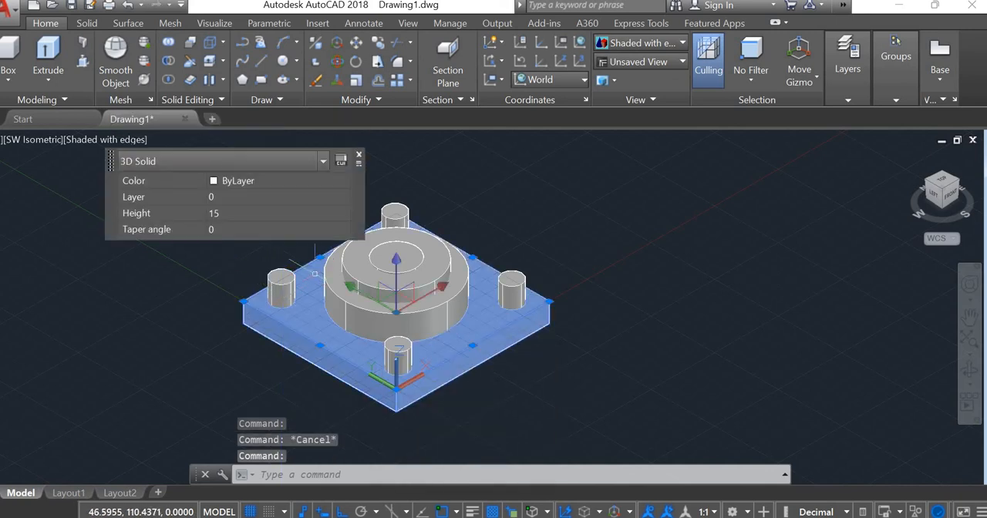
click(252, 210)
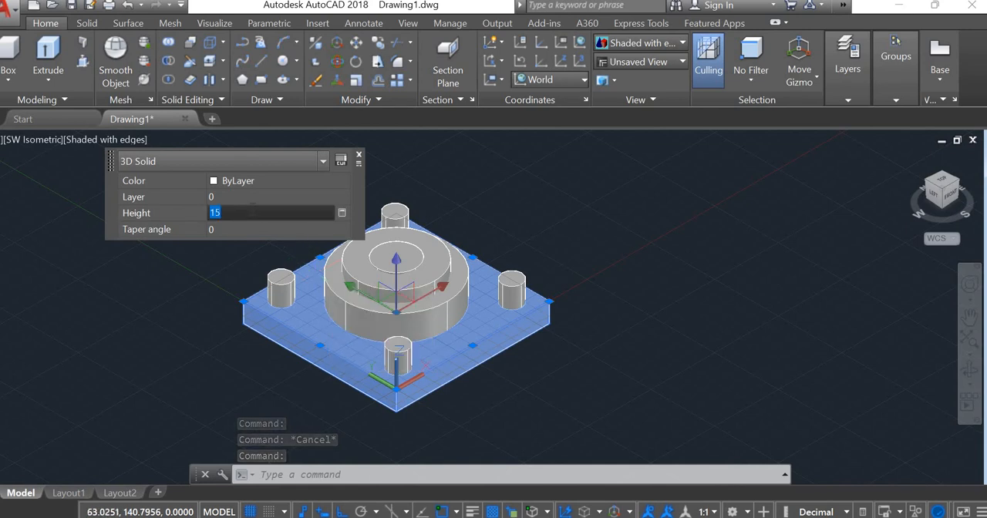
click(252, 211)
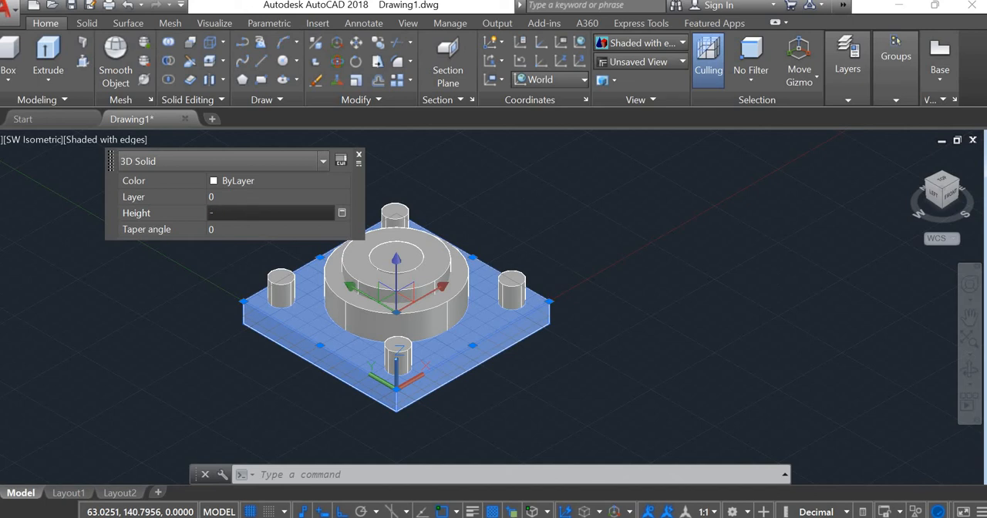
key(Tab)
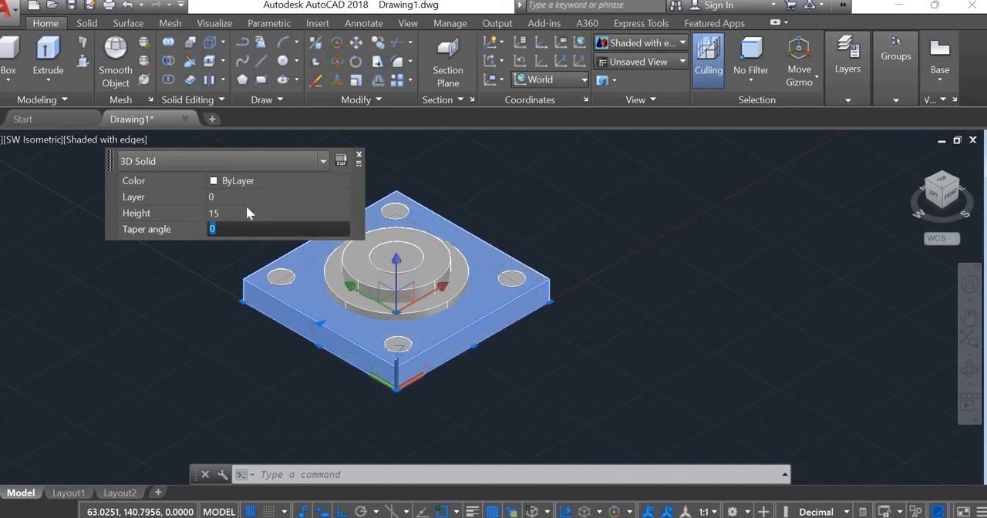
click(152, 274)
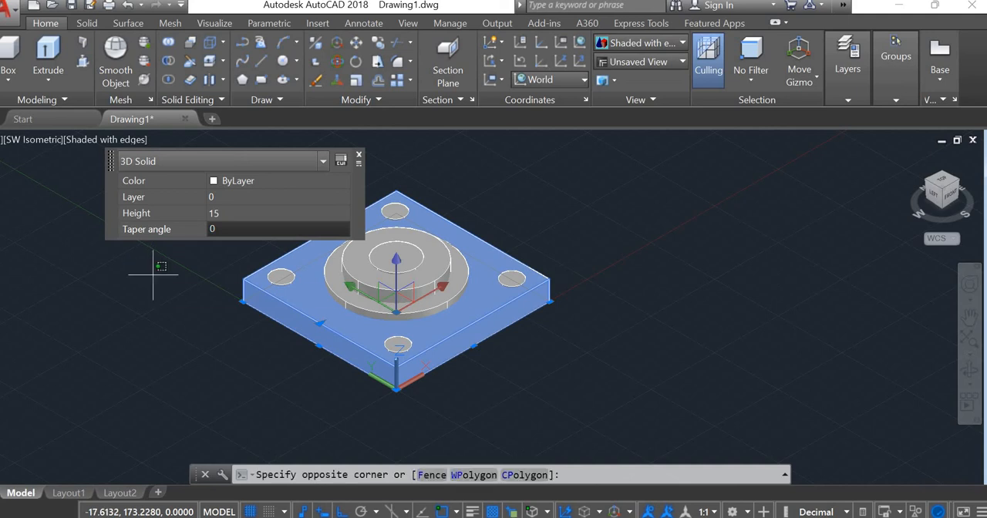
key(Escape)
key(Escape)
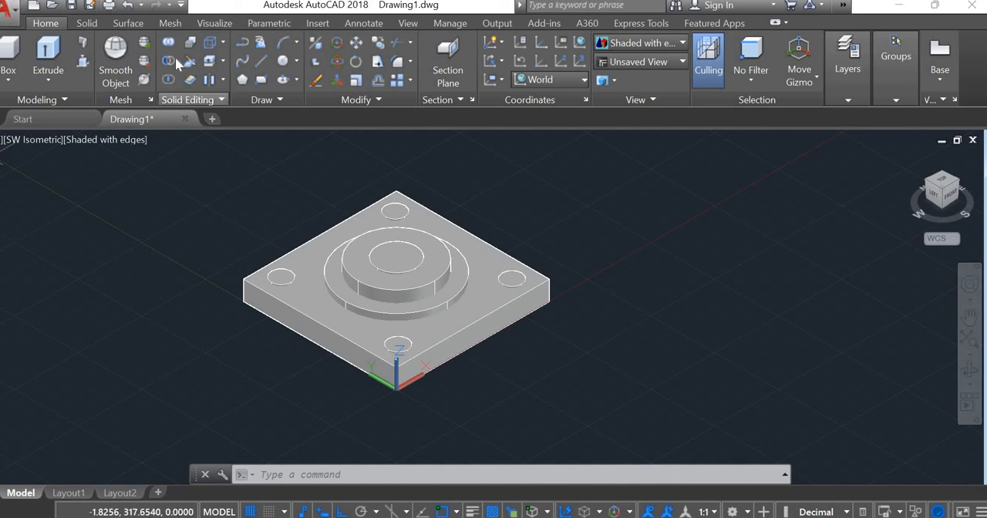
Step: Subtract the four corner cylinders from the square base plate to cut its mounting holes
click(168, 60)
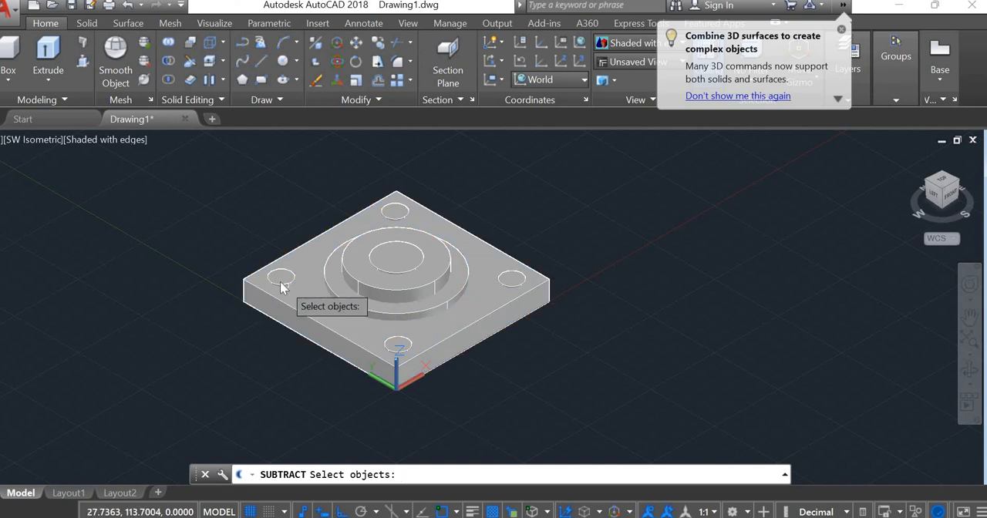
click(283, 275)
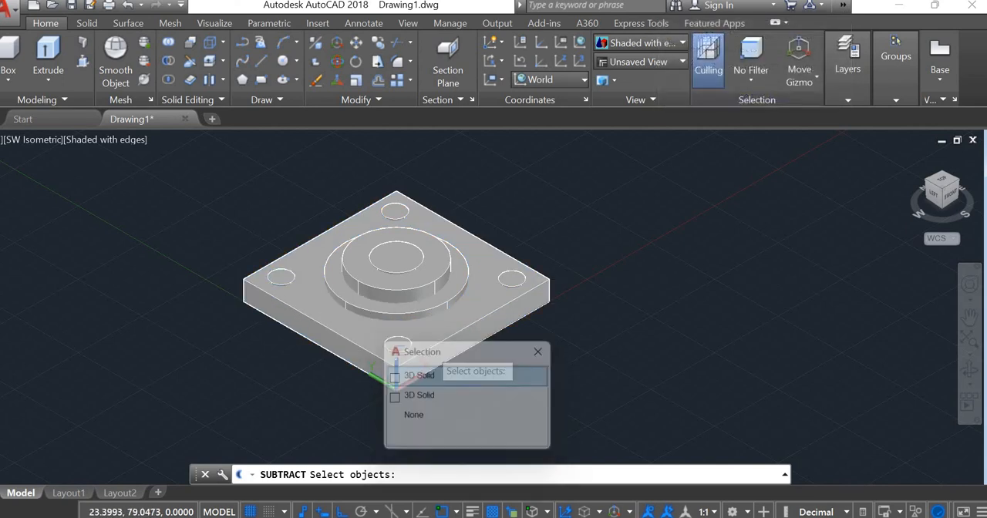
click(419, 376)
click(395, 212)
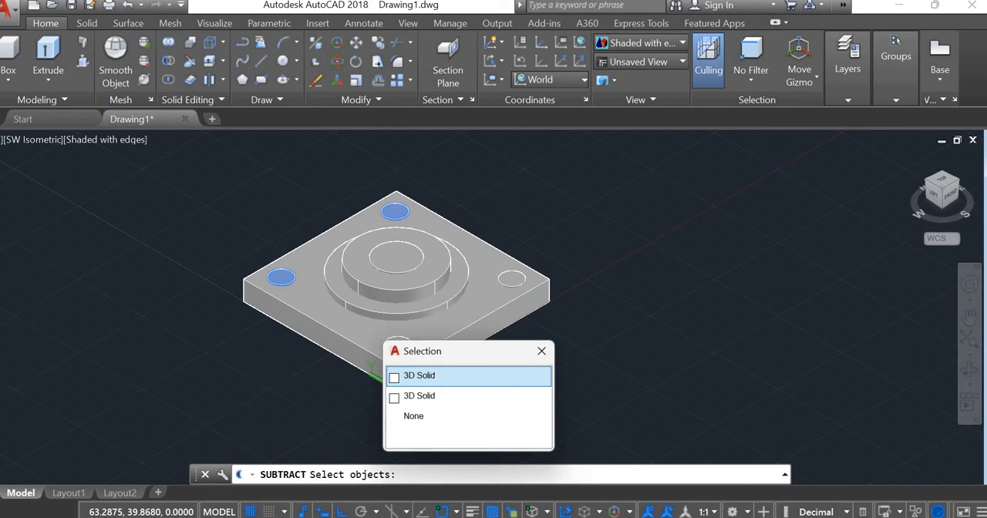
click(420, 378)
click(512, 277)
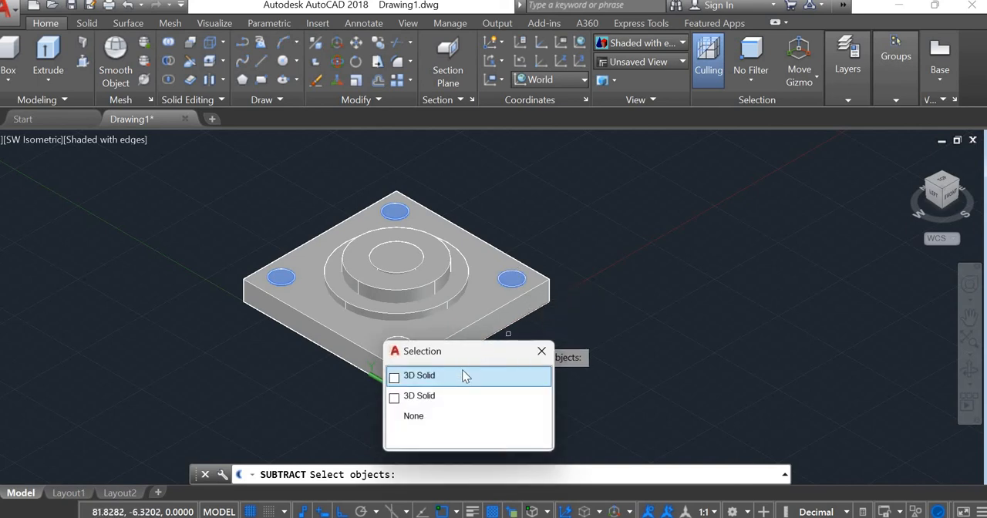
click(463, 376)
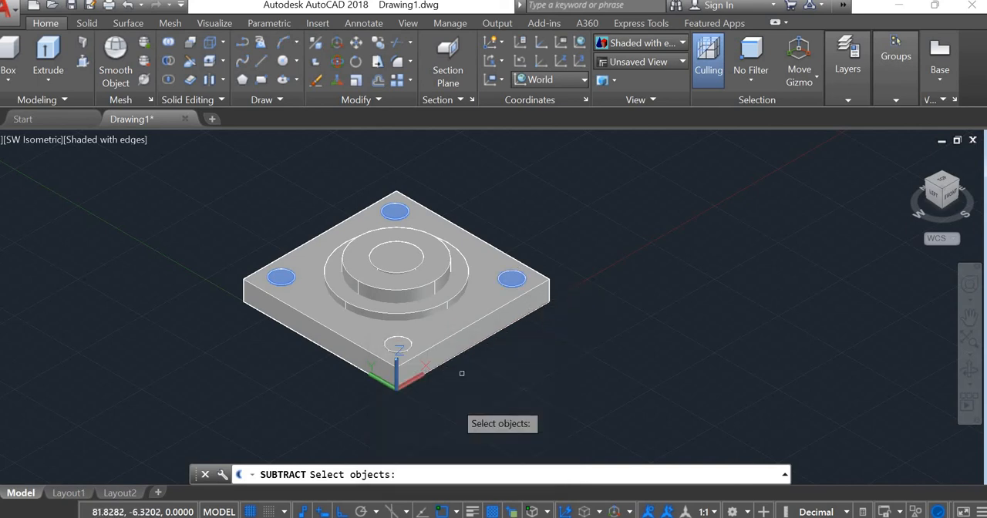
click(398, 345)
click(462, 376)
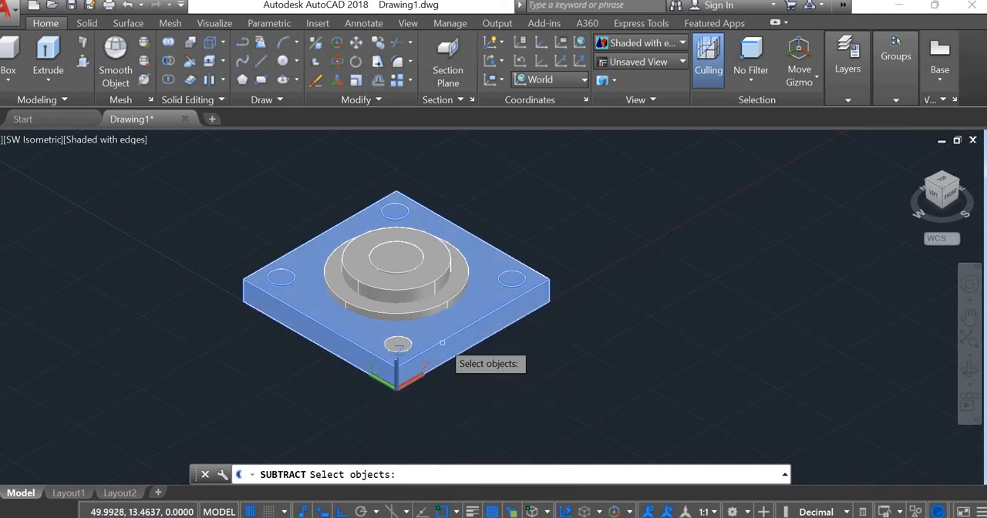
click(402, 345)
click(431, 374)
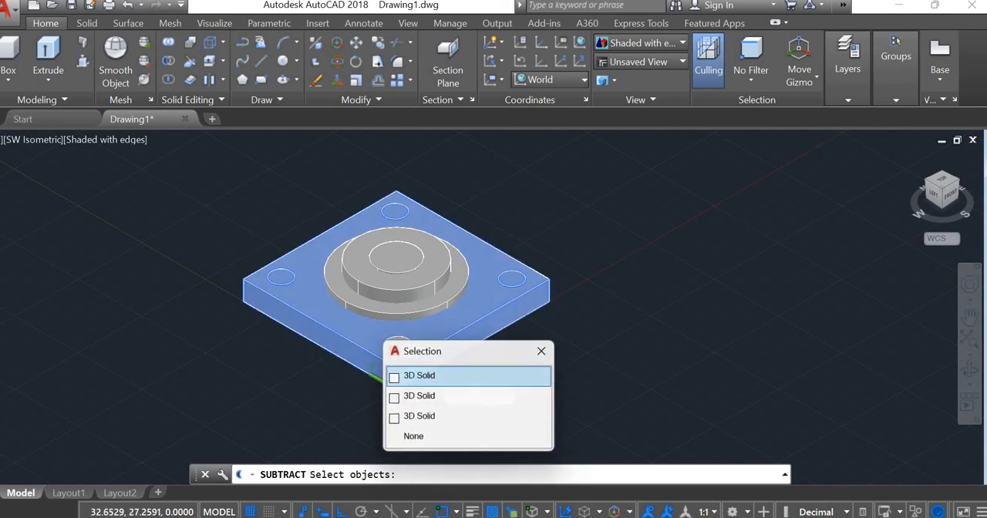
click(433, 332)
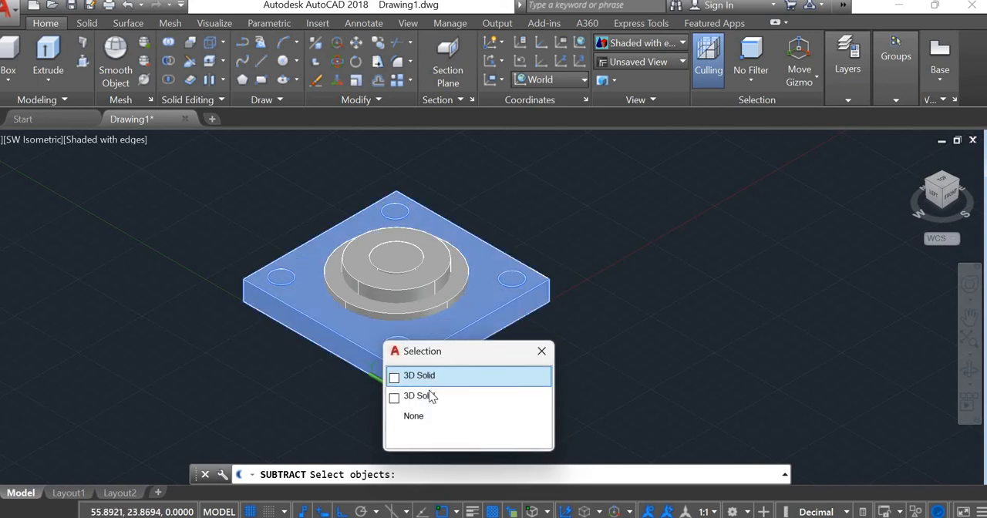
click(458, 375)
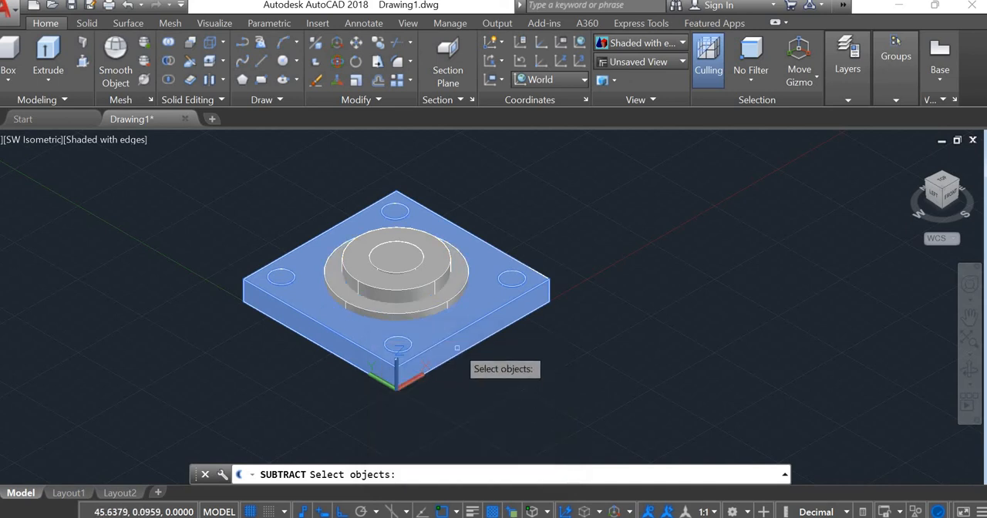
key(Return)
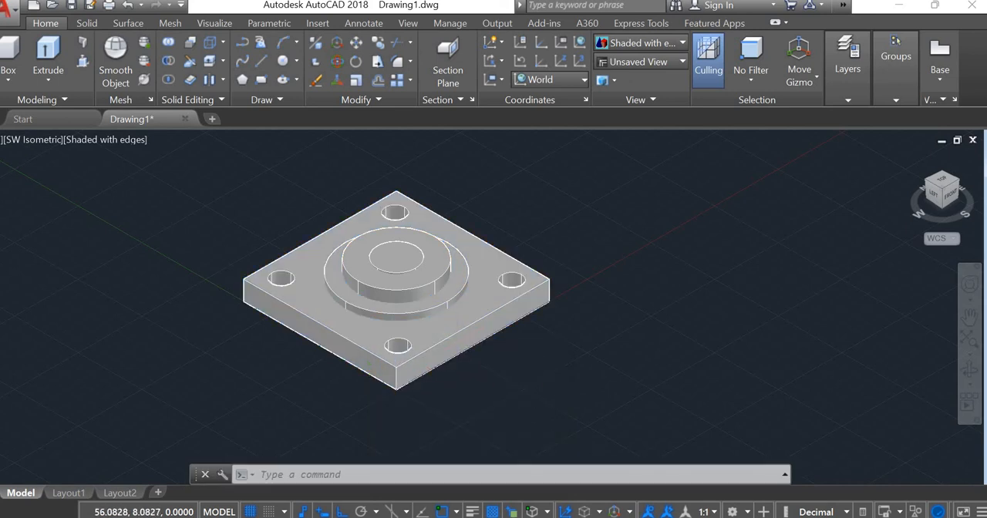
Step: Subtract the innermost cylinder from the raised central boss to open its bore
scroll(459, 340, up, 10)
scroll(467, 324, down, 10)
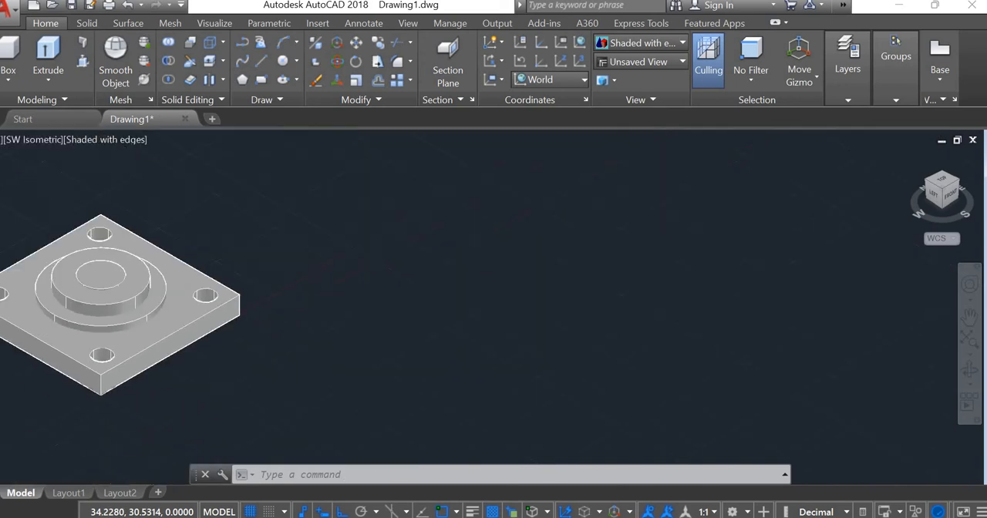
text(3DO)
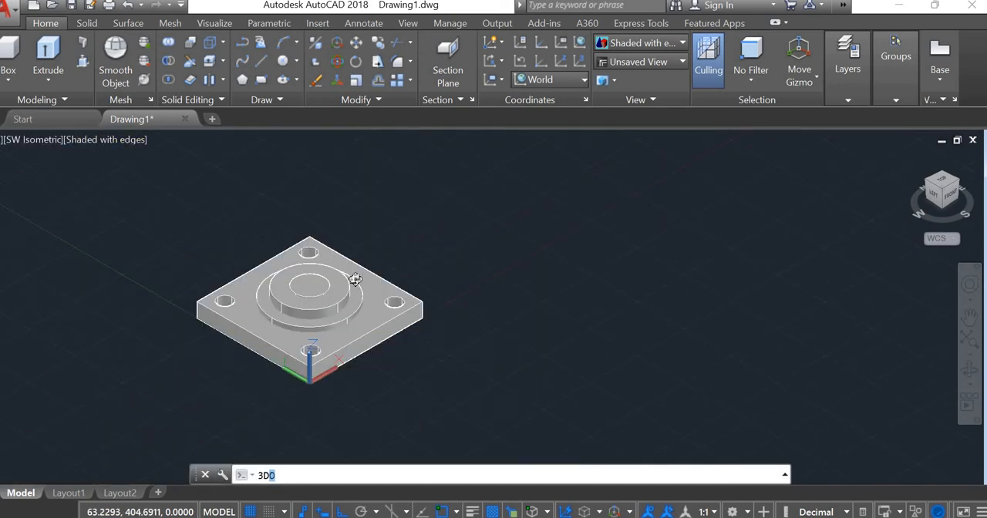
key(Return)
drag(338, 369, 366, 344)
key(Escape)
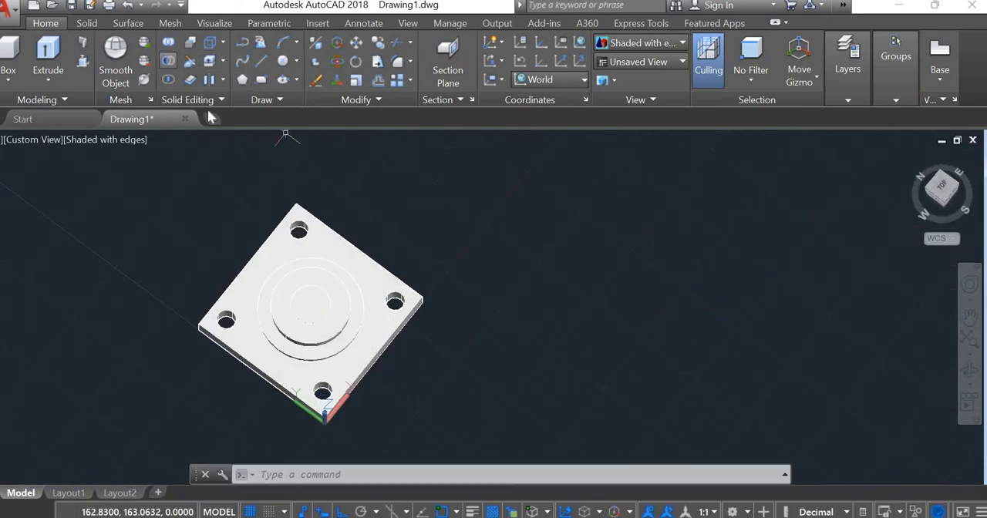
click(168, 60)
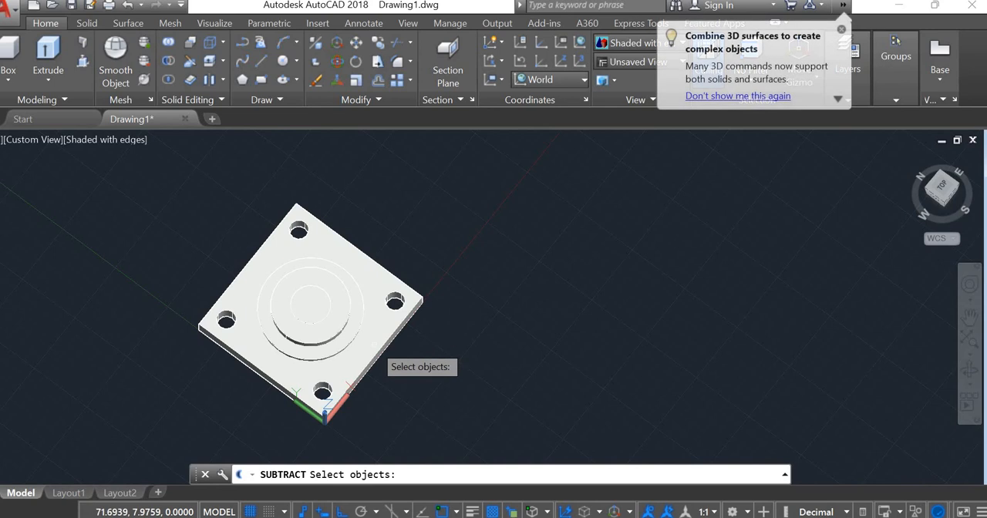
scroll(379, 361, up, 3)
scroll(374, 356, up, 2)
click(356, 331)
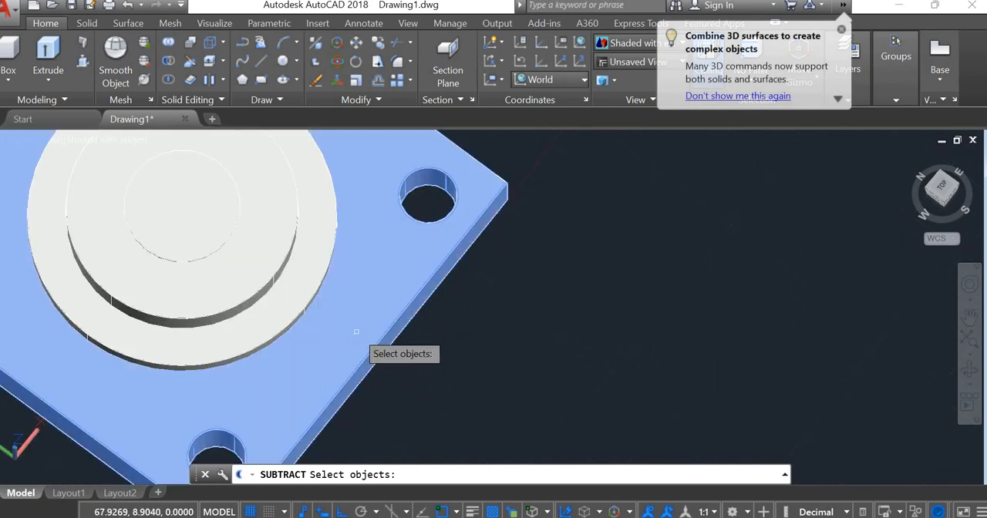
click(356, 332)
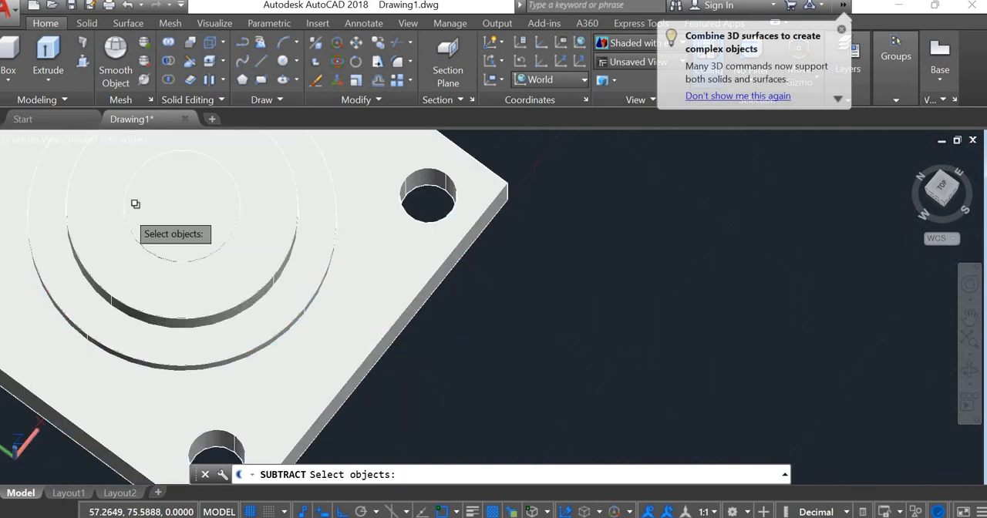
click(177, 202)
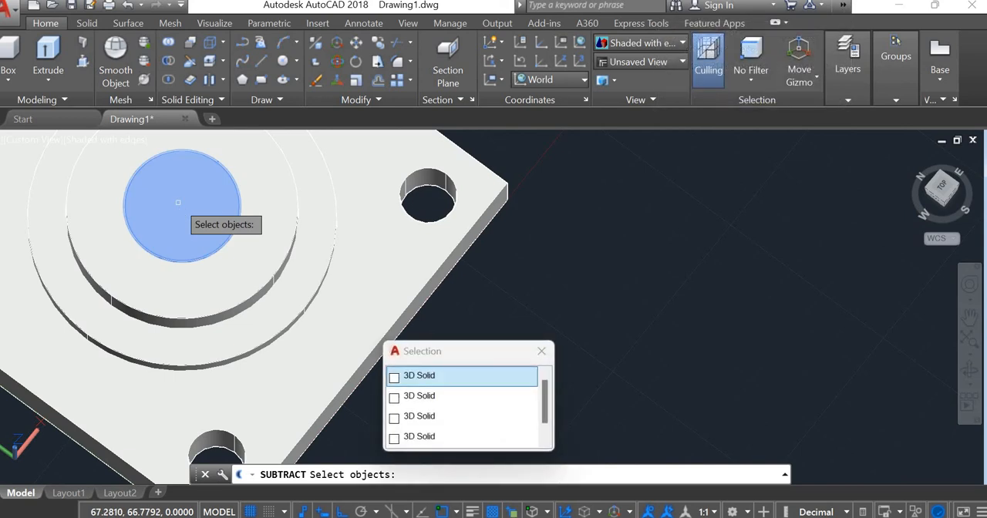
key(Return)
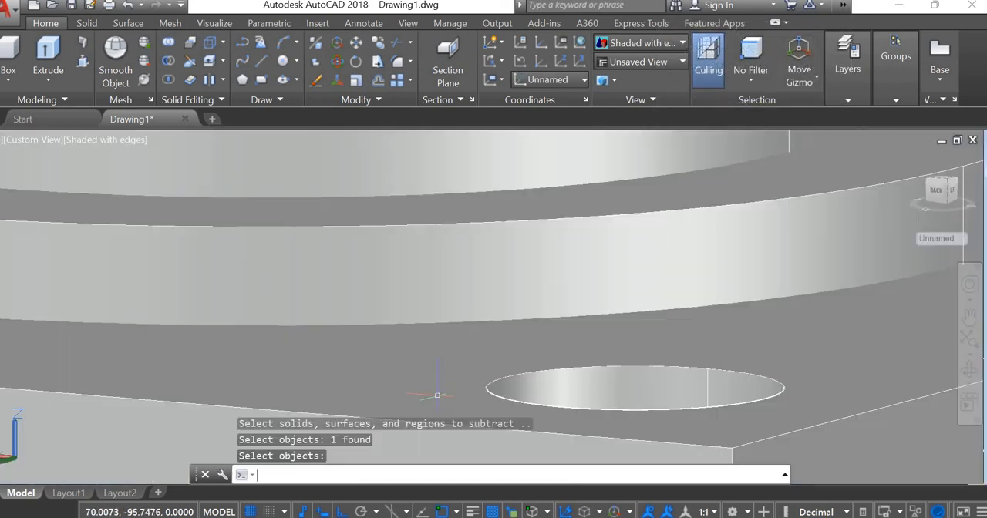
Step: Display the model in the Realistic visual style and open the Materials Browser
scroll(436, 396, up, 2)
scroll(436, 396, down, 4)
scroll(437, 395, down, 5)
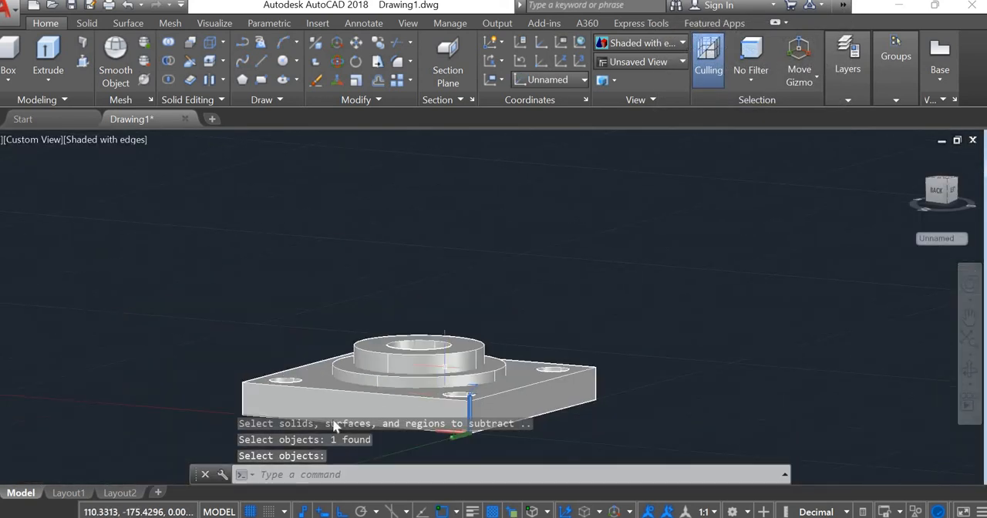
text(3D)
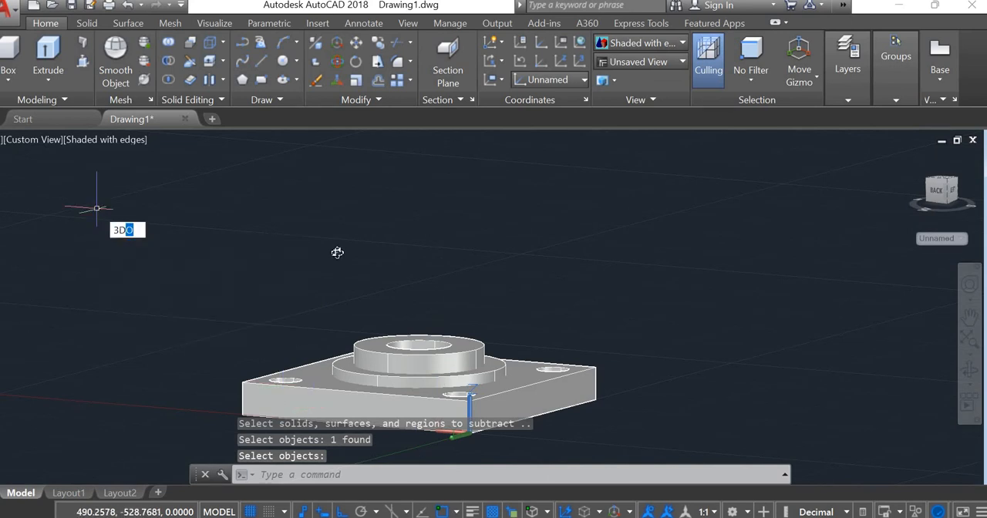
key(Return)
drag(363, 370, 387, 309)
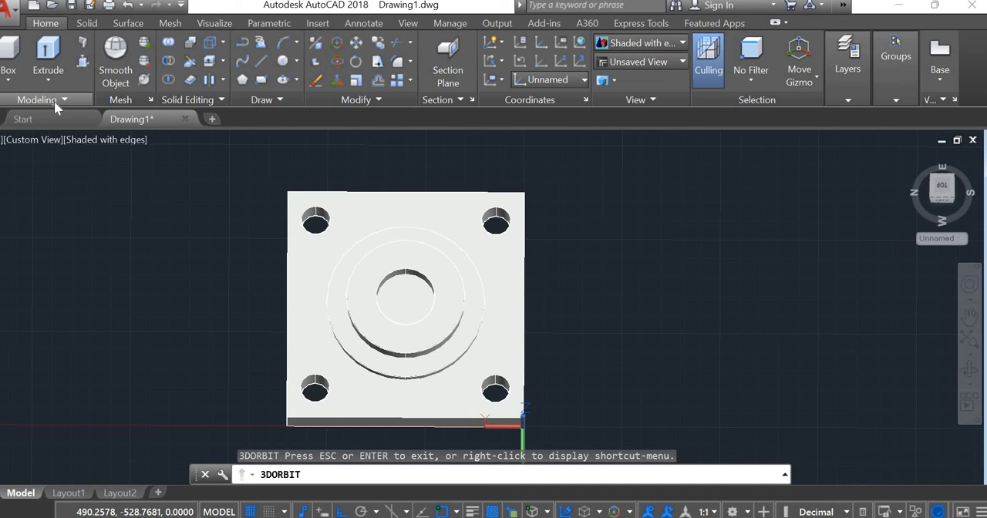
click(234, 22)
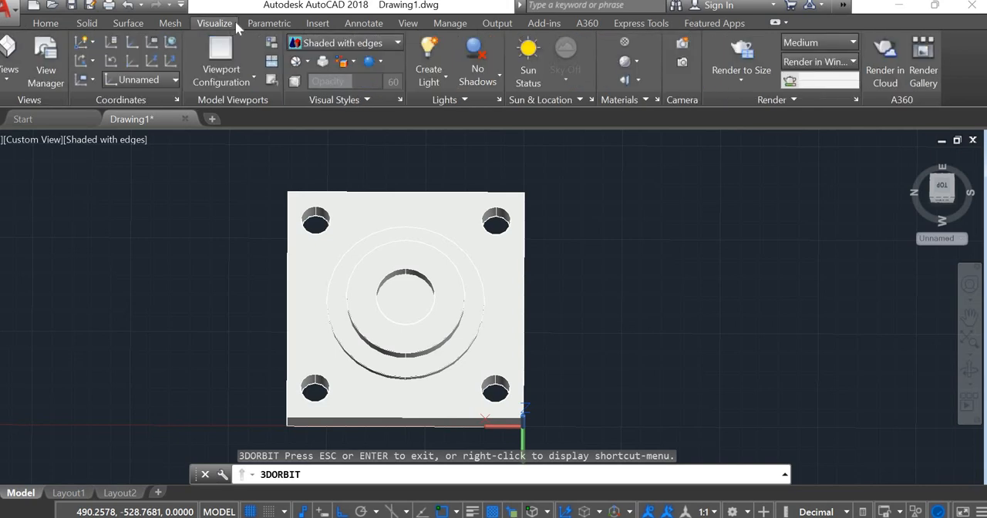
click(369, 47)
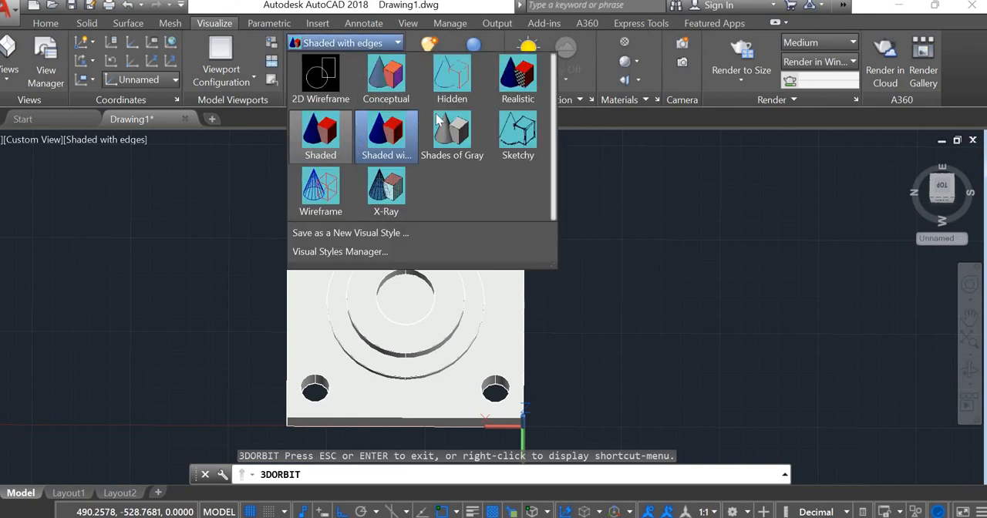
click(516, 86)
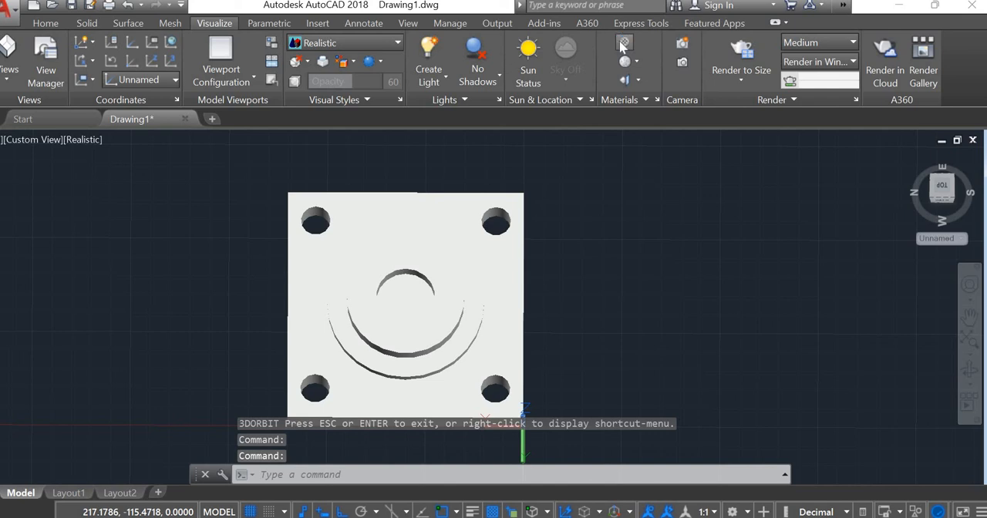
click(624, 44)
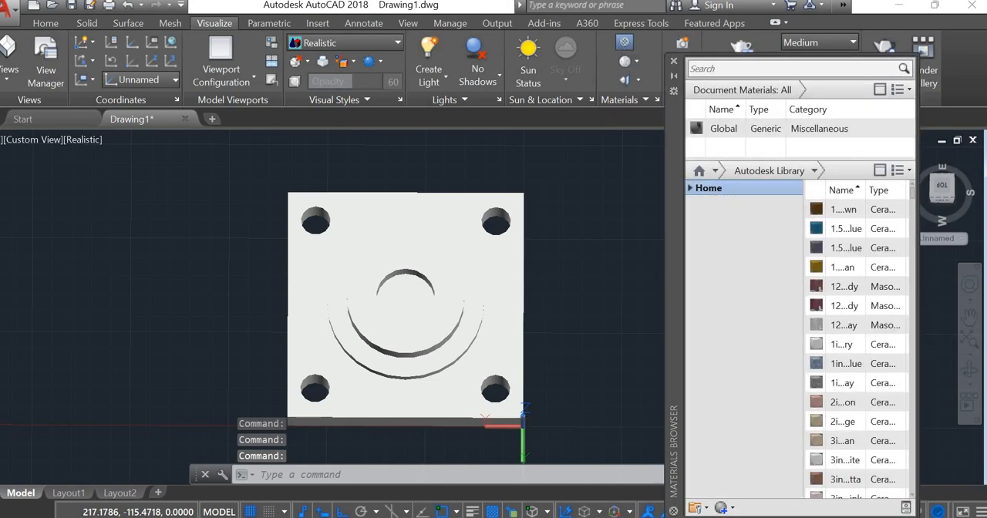
Step: Orbit the model to an angled 3D view showing the plate's upper face, raised boss and thickness
scroll(588, 180, down, 2)
scroll(578, 242, up, 3)
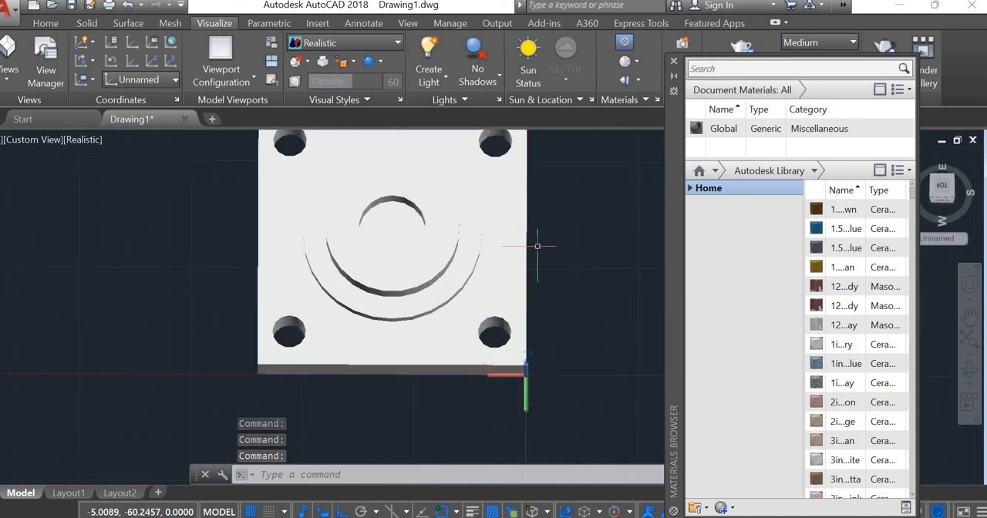
scroll(408, 347, down, 3)
mouse_move(404, 360)
middle_down()
mouse_move(392, 298)
mouse_move(408, 375)
middle_up()
text(3DO)
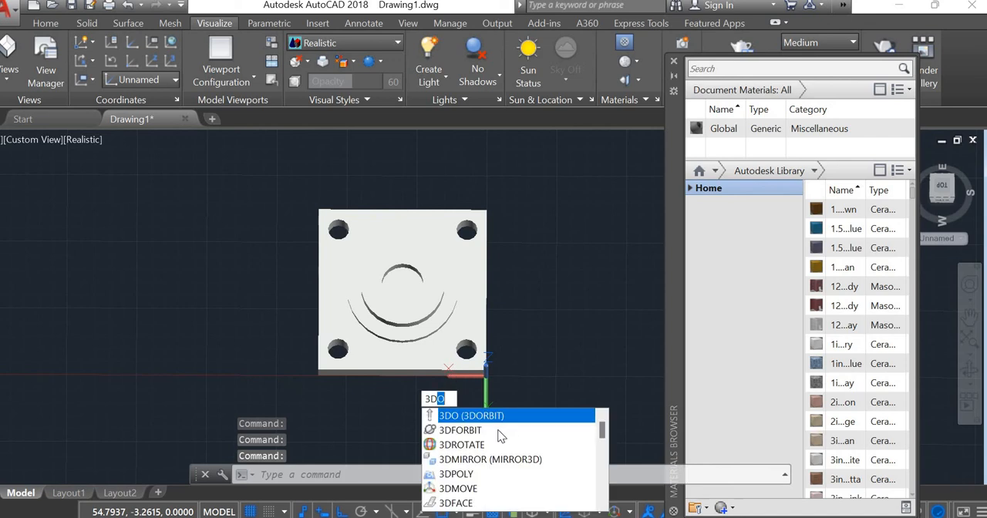
key(Return)
drag(410, 299, 422, 278)
key(Escape)
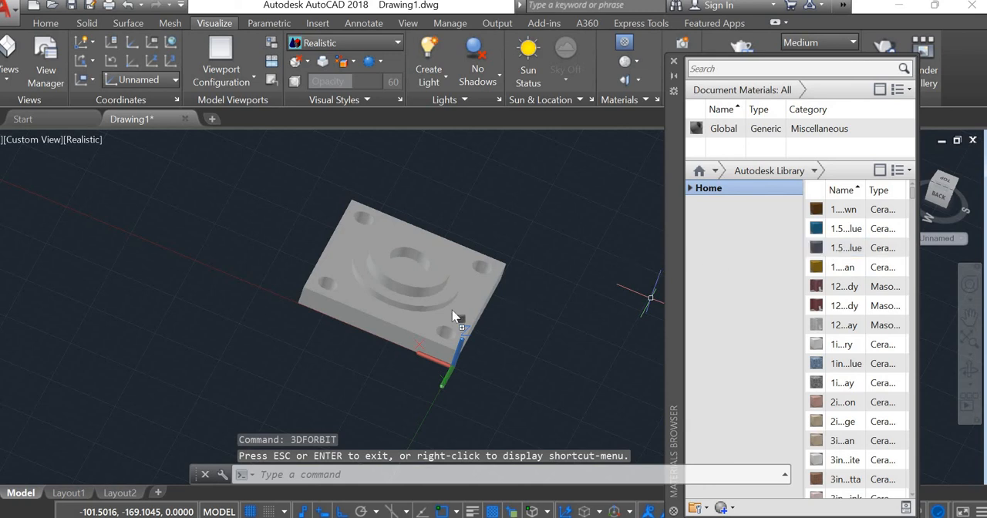
Step: Try the blue 1.5-inch ceramic tile on the base plate and the yellow-brown ceramic tile on the ring around the boss
drag(452, 314, 462, 316)
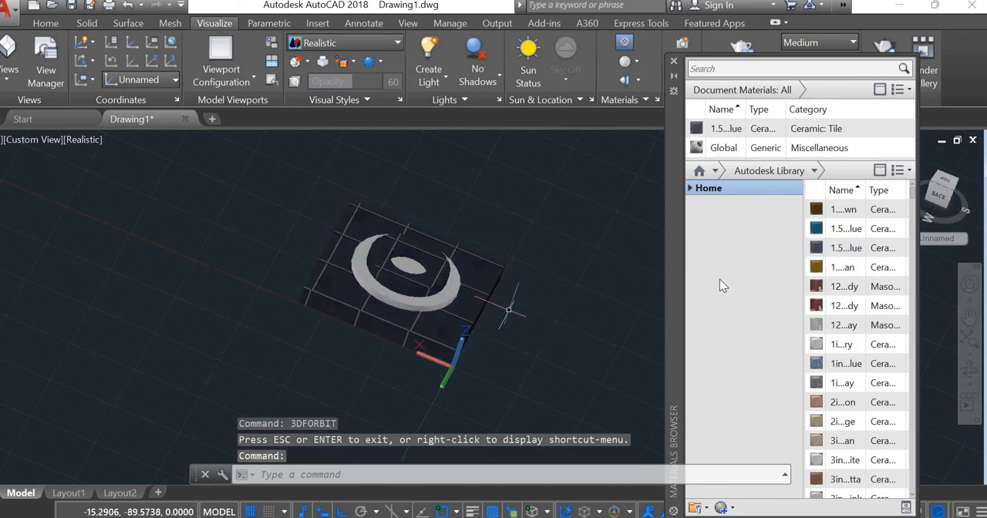
drag(815, 272, 827, 279)
drag(431, 275, 395, 307)
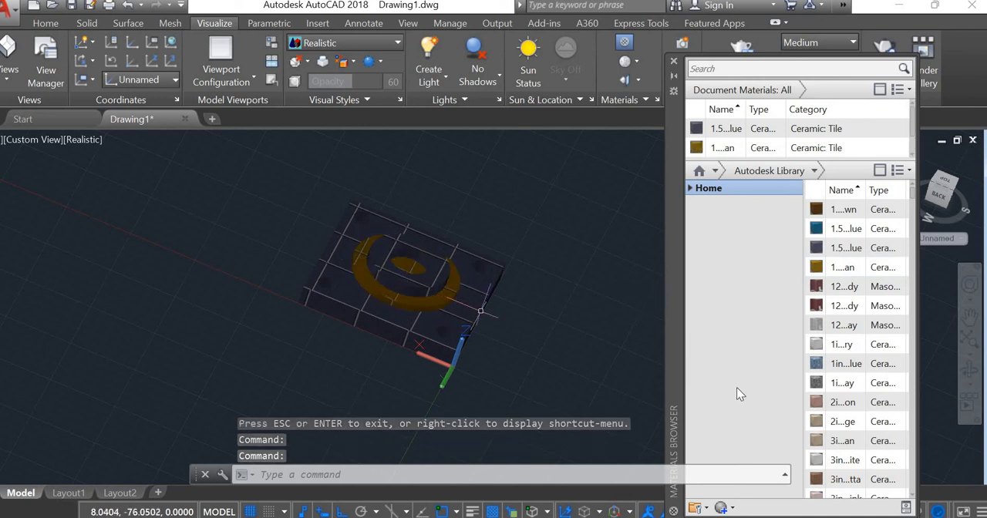
Step: Try the red anodized metal and the Aqua concrete material on the base plate
scroll(867, 404, down, 10)
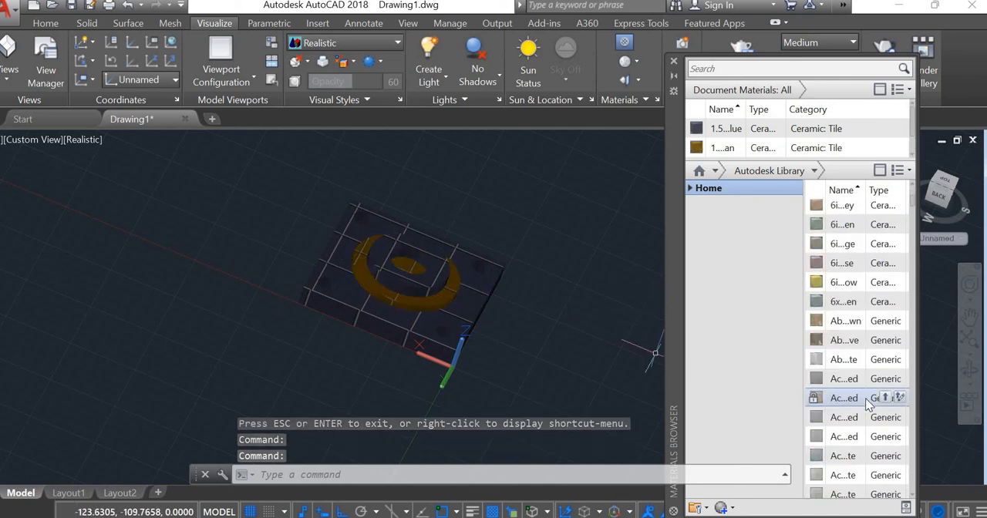
scroll(867, 404, down, 5)
drag(843, 356, 428, 324)
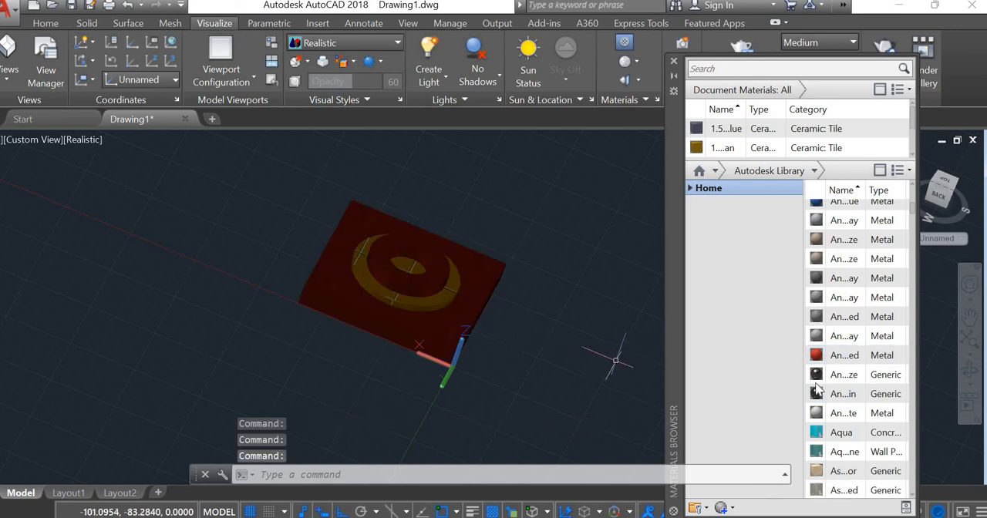
scroll(829, 386, down, 5)
scroll(841, 324, up, 3)
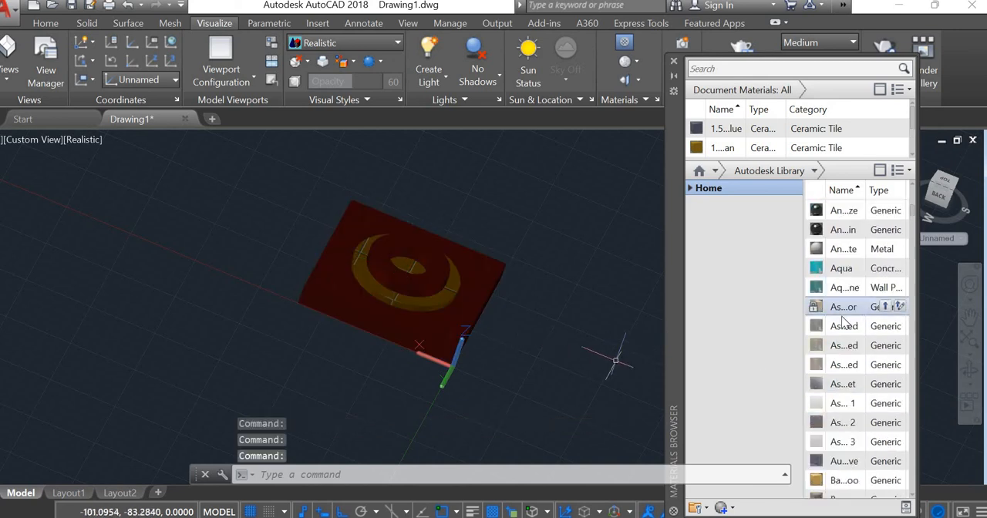
drag(835, 279, 402, 321)
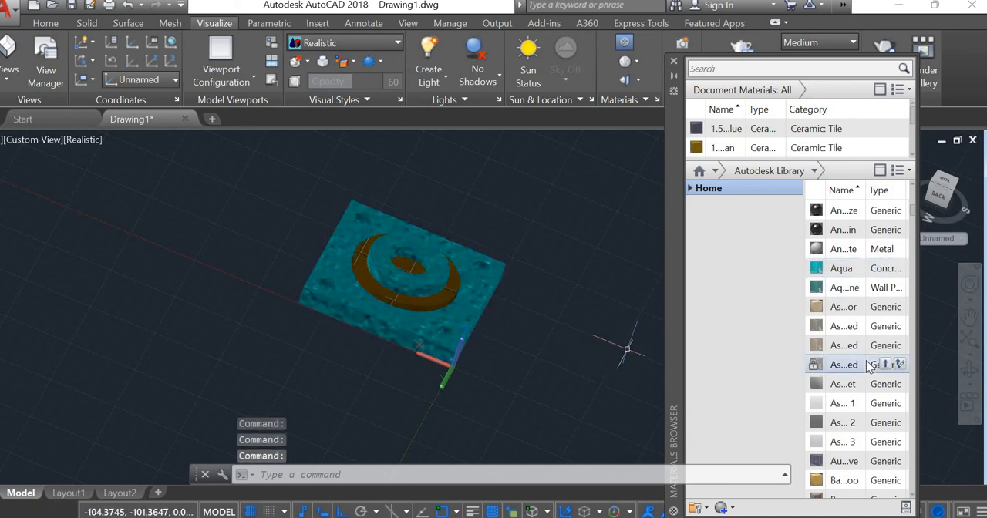
Step: Try the white ceramic and a dark brown wood material on the base plate
scroll(867, 363, down, 12)
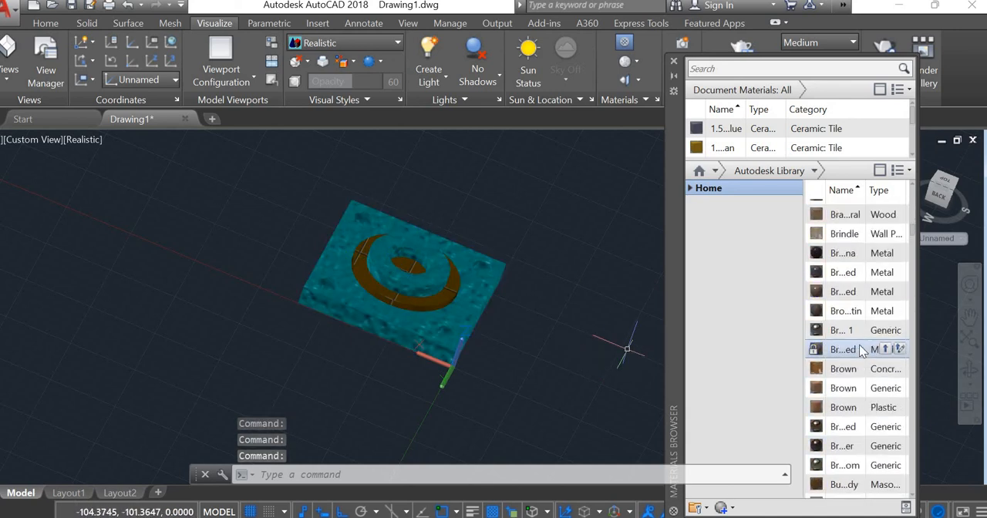
scroll(862, 351, down, 10)
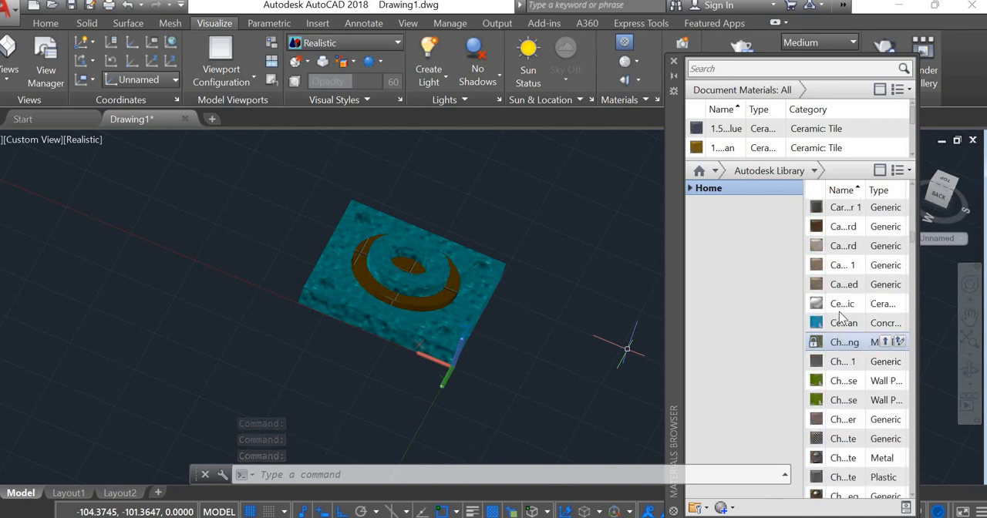
drag(841, 311, 455, 326)
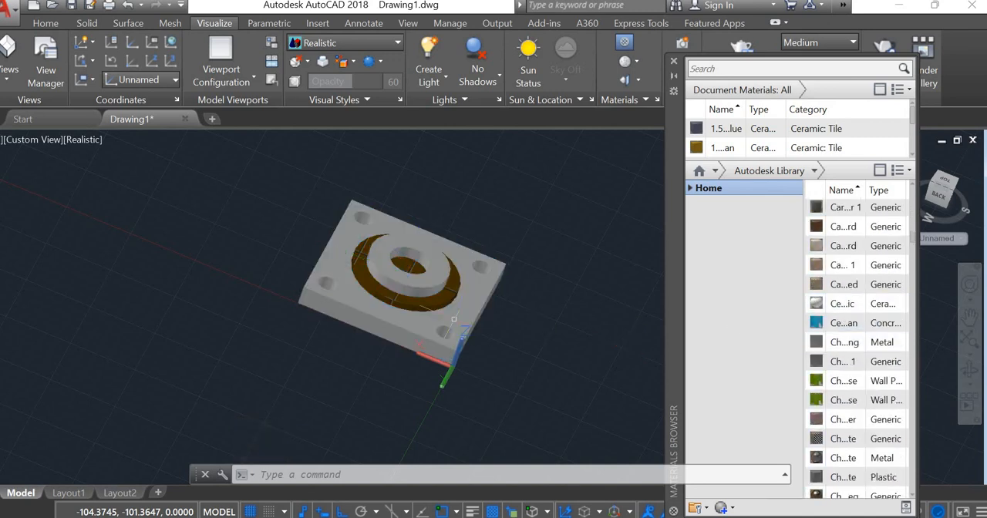
scroll(894, 374, down, 5)
drag(843, 371, 445, 312)
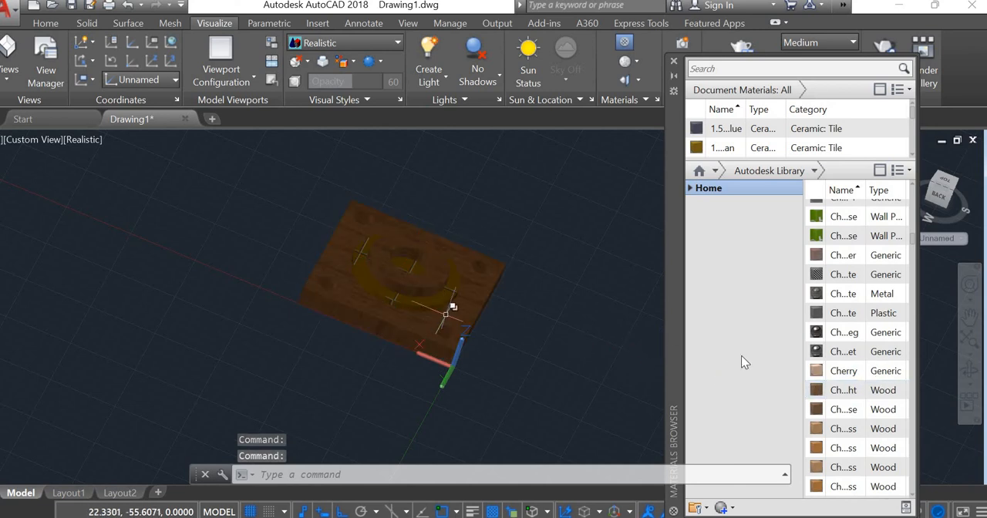
Step: Try the Frosted generic material from the Autodesk Library on the base plate
scroll(873, 351, down, 8)
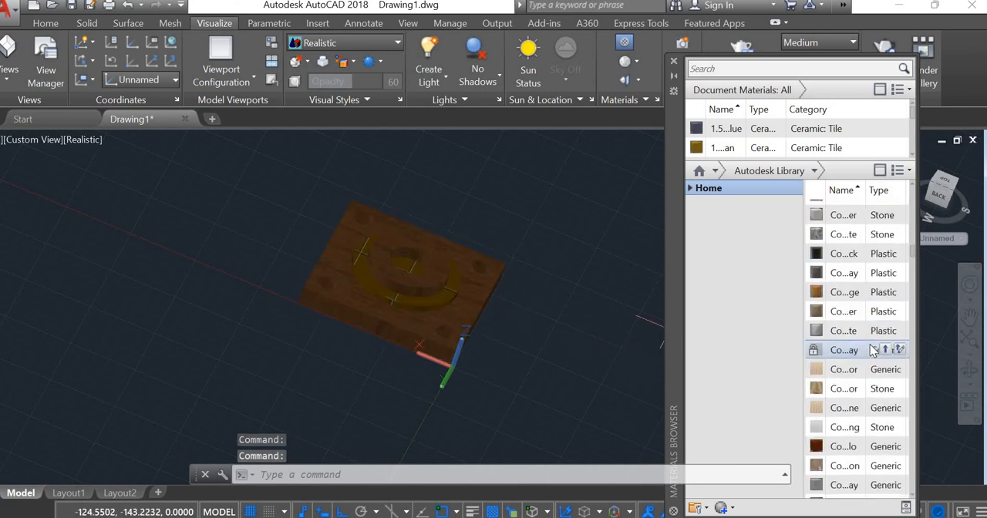
scroll(864, 347, down, 4)
scroll(857, 344, down, 15)
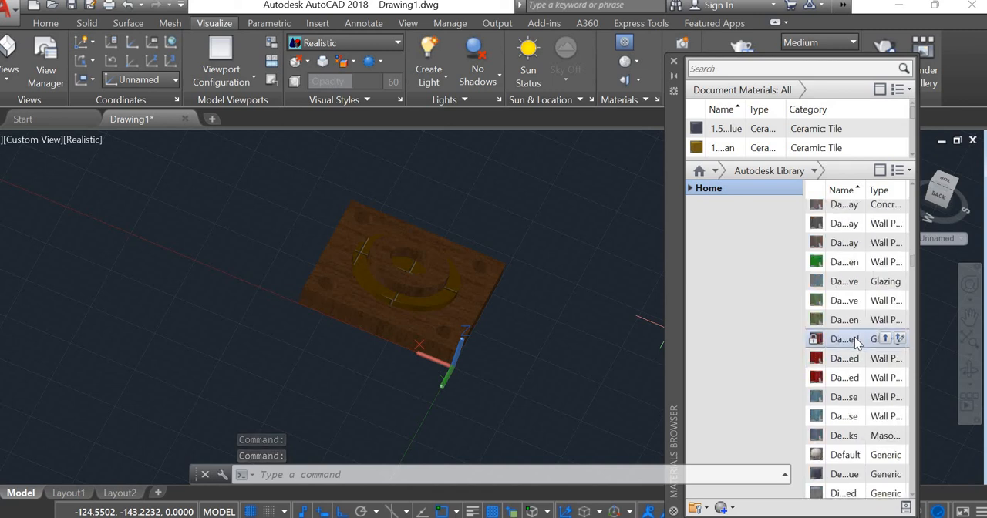
scroll(858, 344, down, 10)
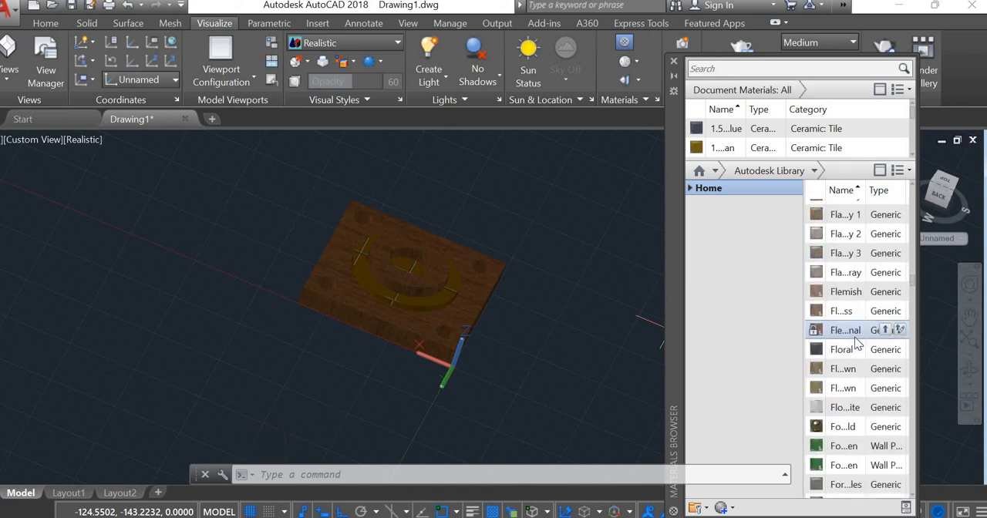
drag(854, 384, 736, 425)
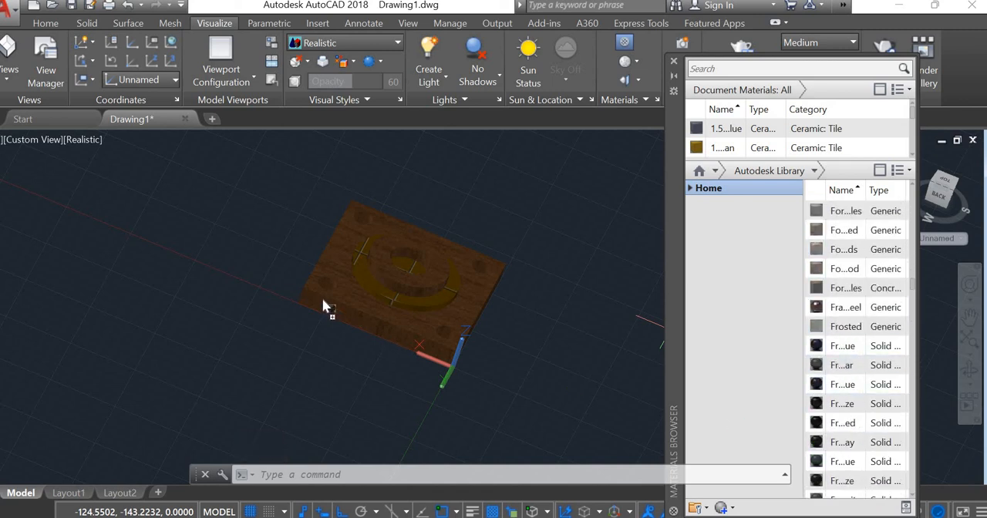
drag(355, 296, 356, 297)
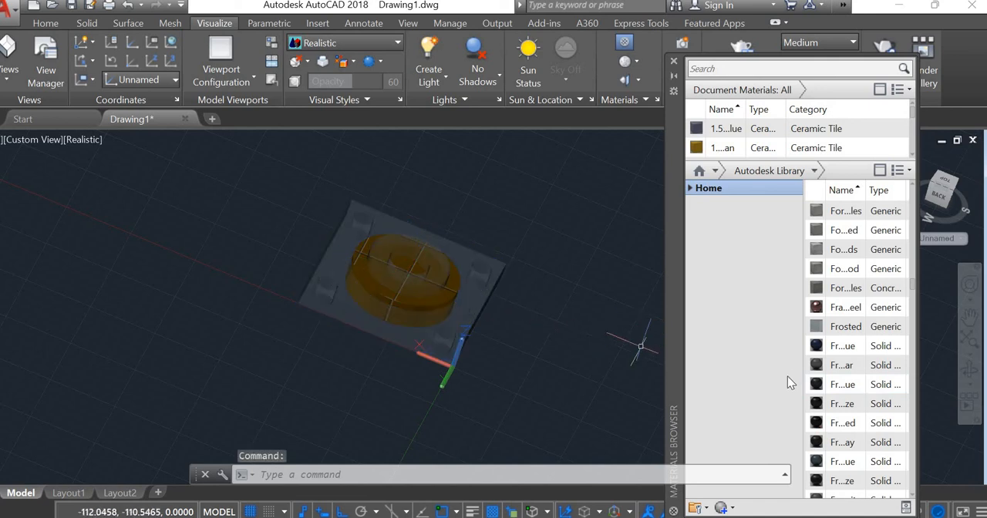
Step: Apply the yellow LED On material to the base plate and the red LED On material to the ring around the boss
scroll(835, 378, down, 12)
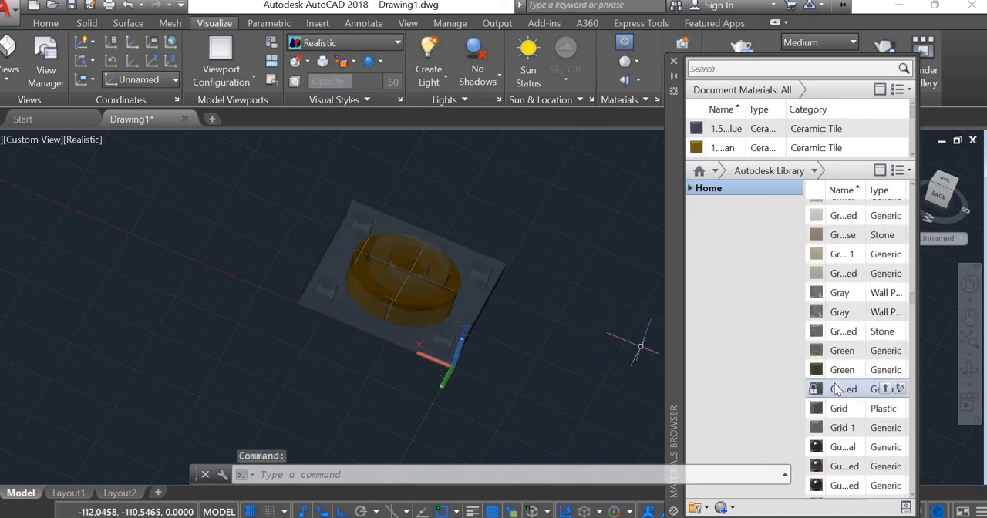
scroll(835, 388, down, 15)
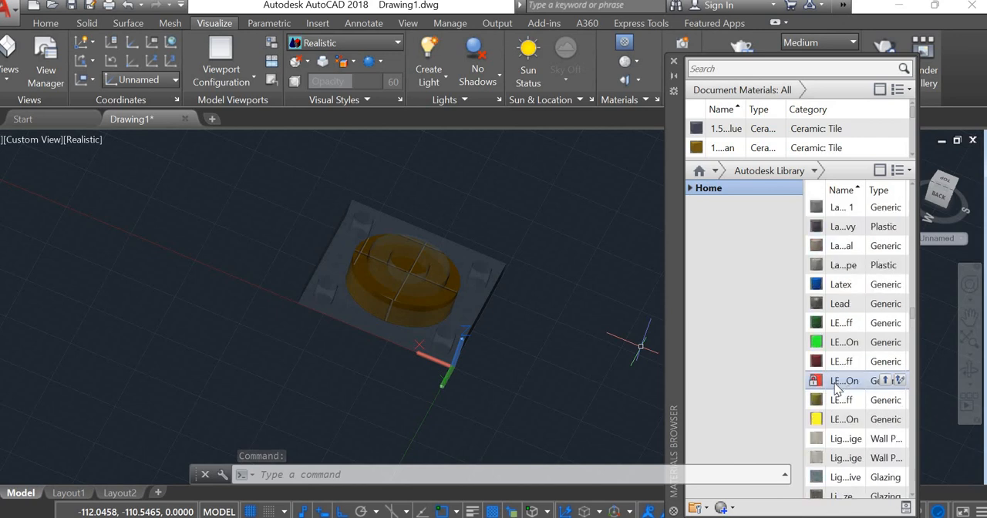
scroll(833, 386, up, 4)
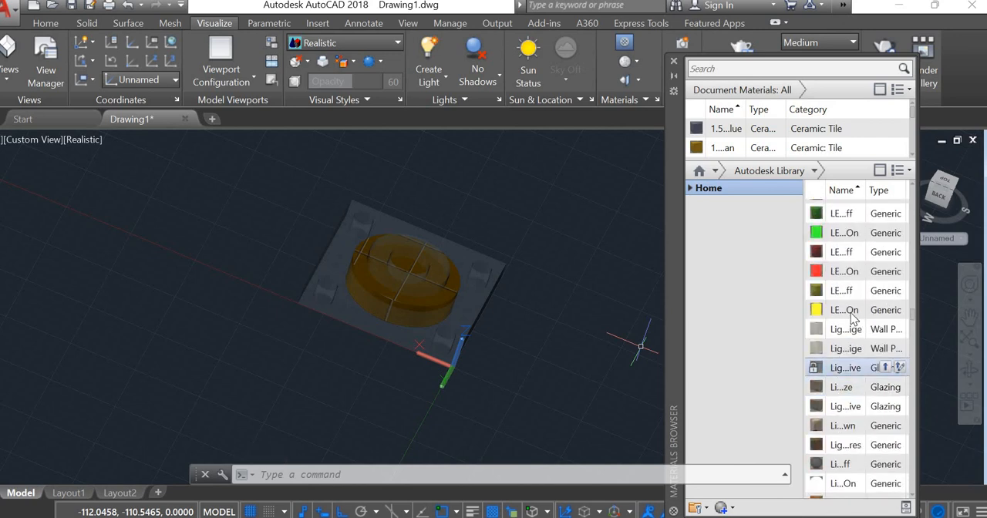
drag(848, 312, 453, 327)
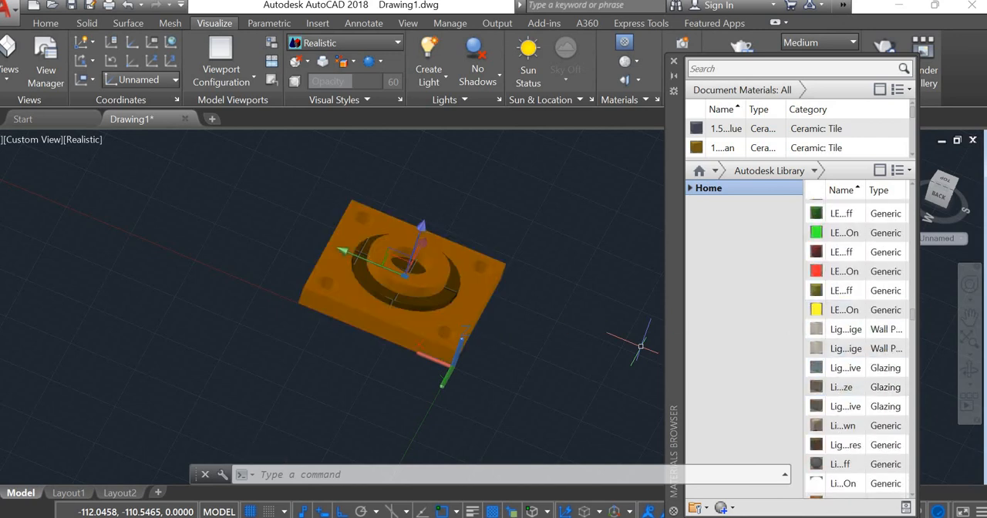
drag(845, 271, 452, 296)
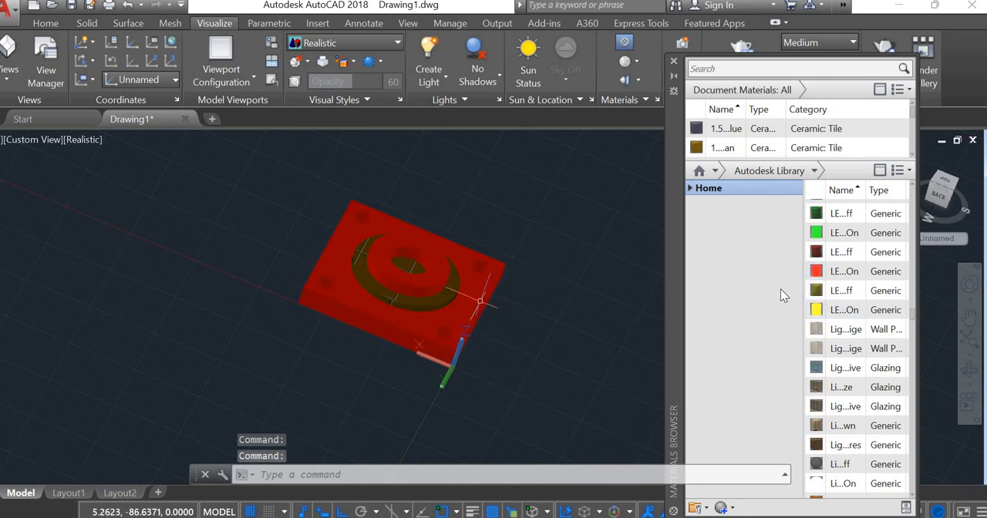
drag(824, 274, 432, 303)
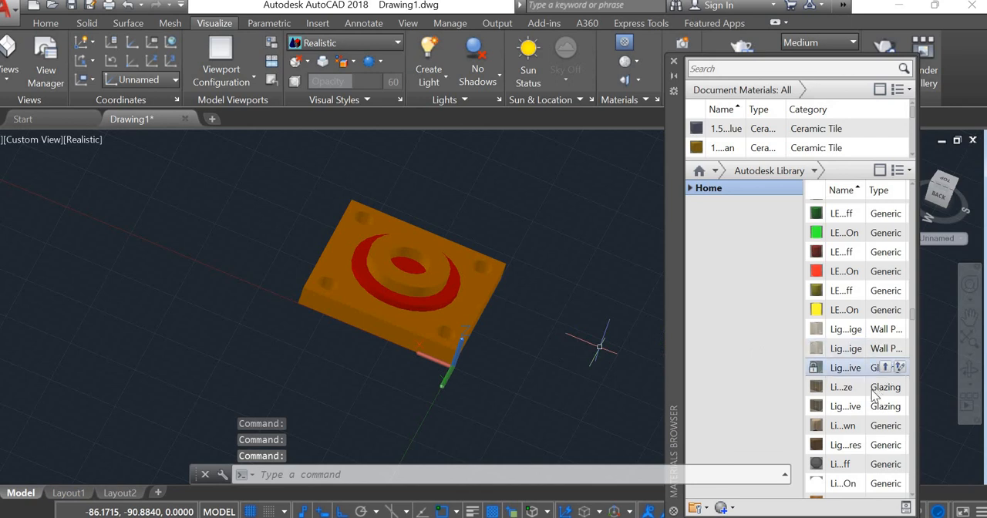
Step: Try a rough gray material from further down the Autodesk Library on the base plate
scroll(876, 394, down, 5)
scroll(874, 394, down, 10)
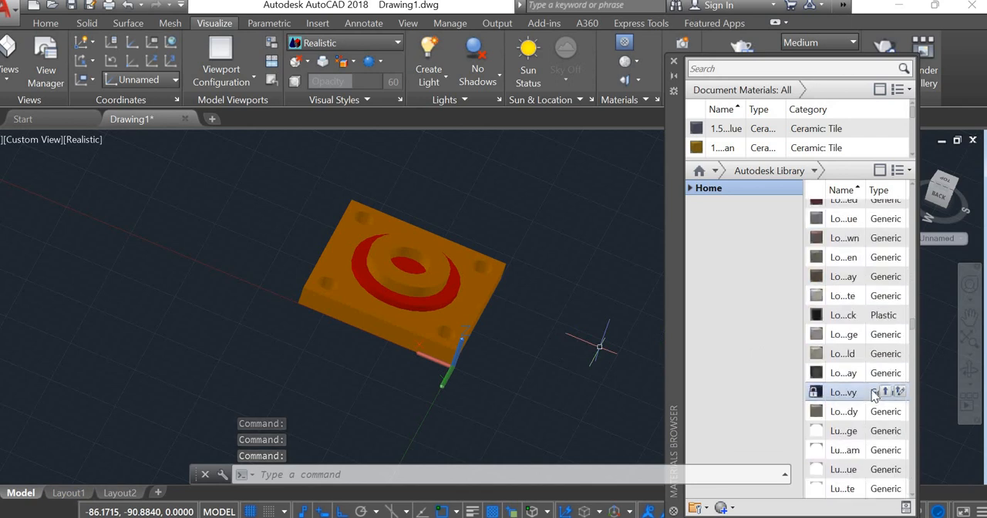
scroll(873, 392, down, 6)
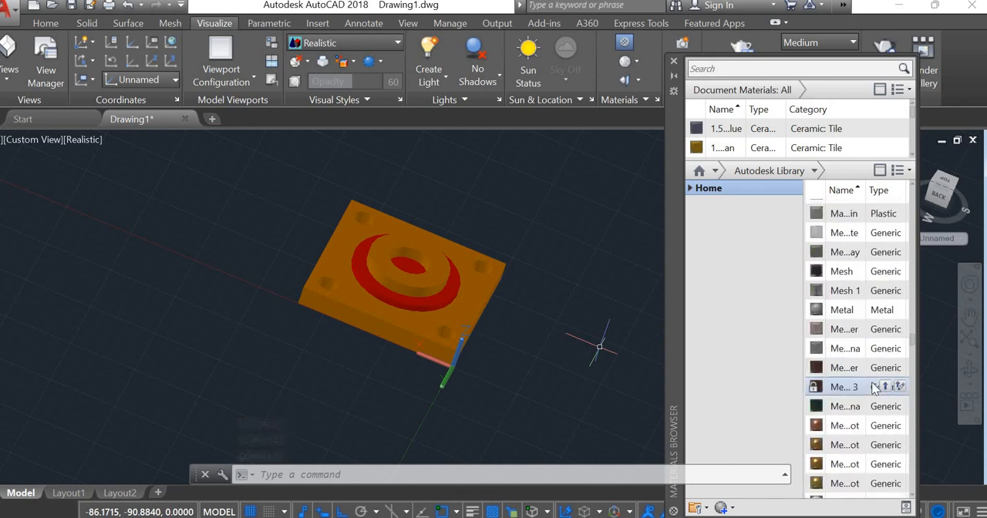
scroll(848, 330, down, 10)
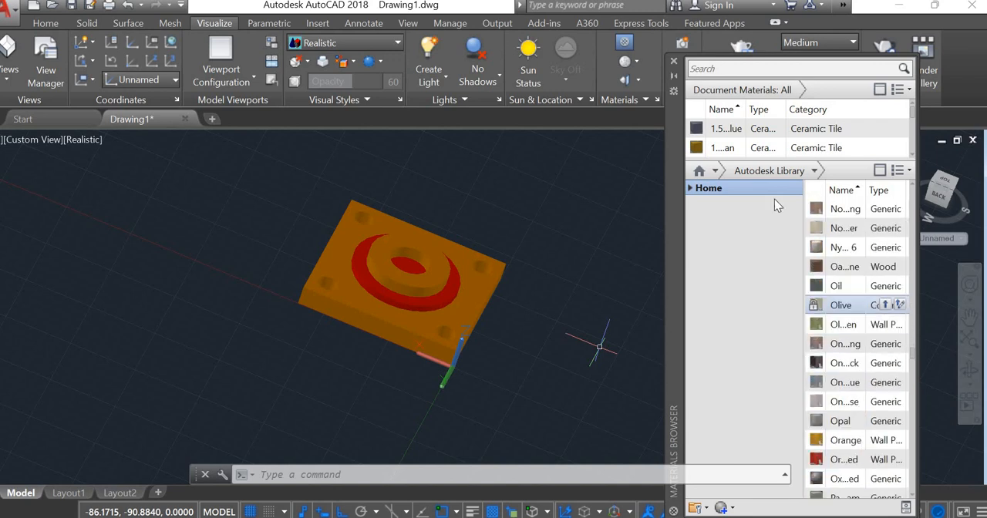
scroll(865, 271, down, 10)
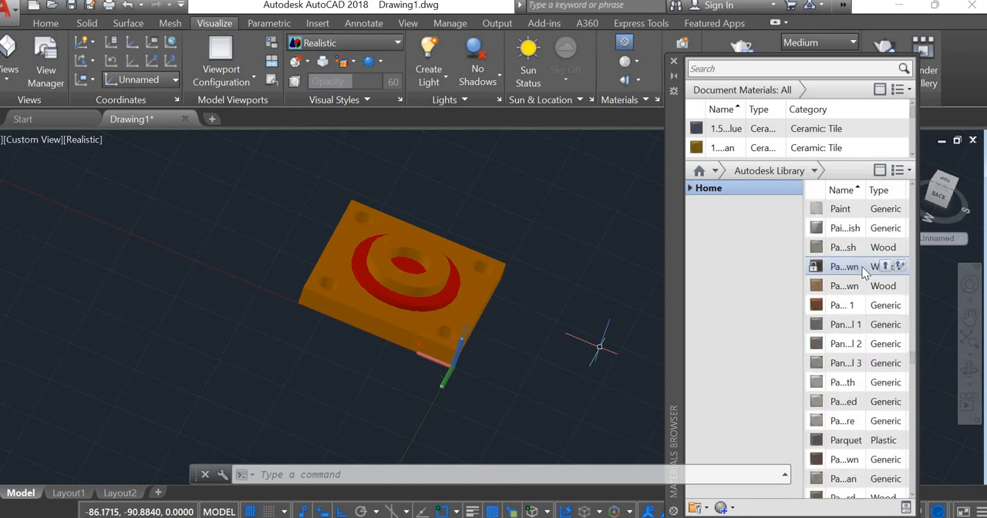
scroll(864, 271, down, 10)
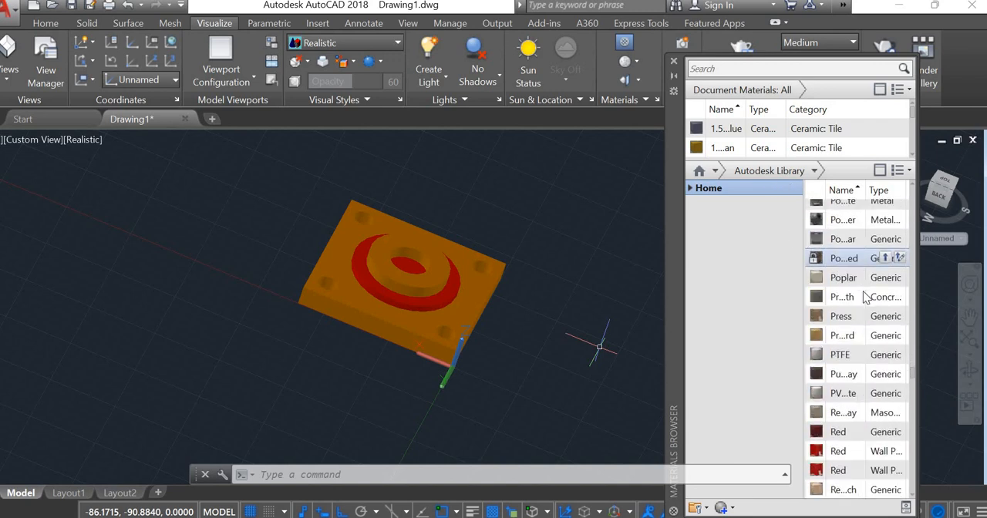
scroll(895, 425, down, 10)
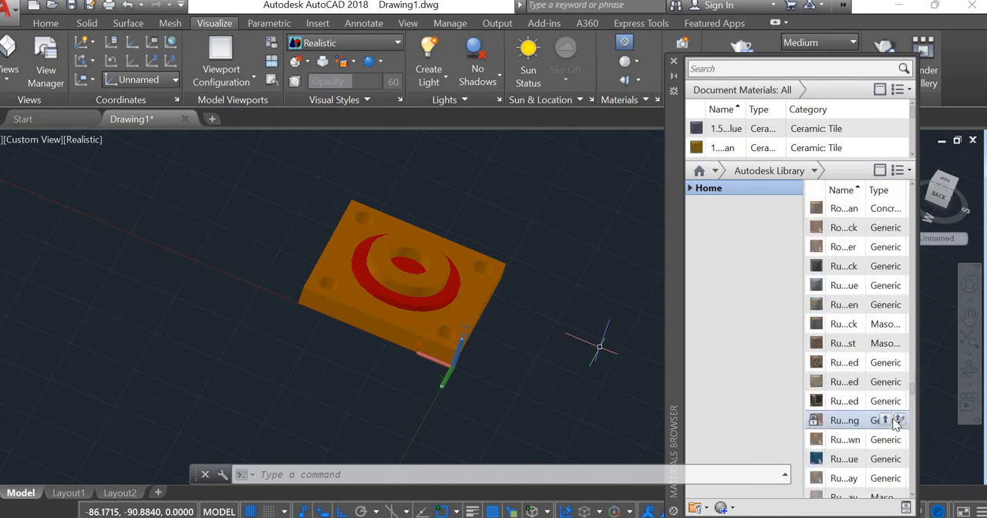
drag(867, 385, 425, 339)
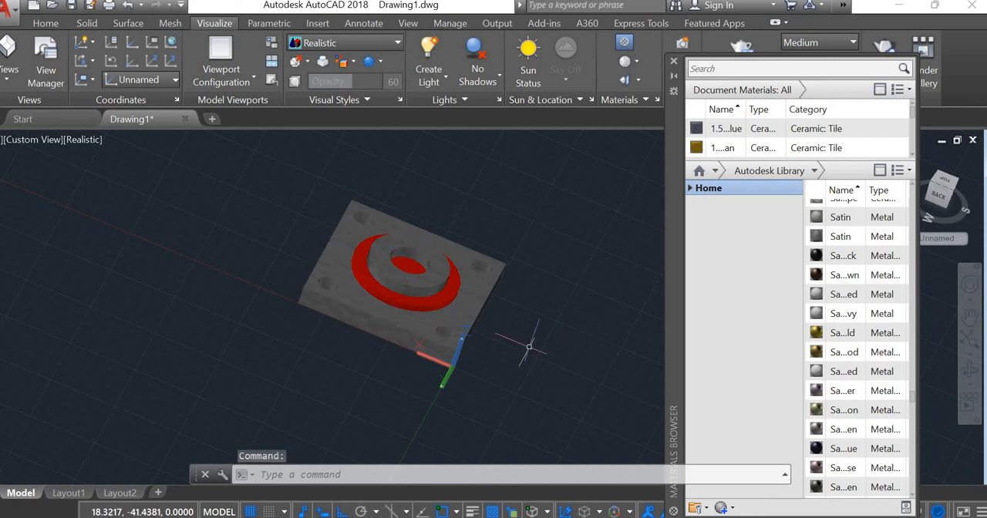
Step: Apply the red satin metallic material to the base plate and close the plot preview of the model
scroll(837, 393, down, 5)
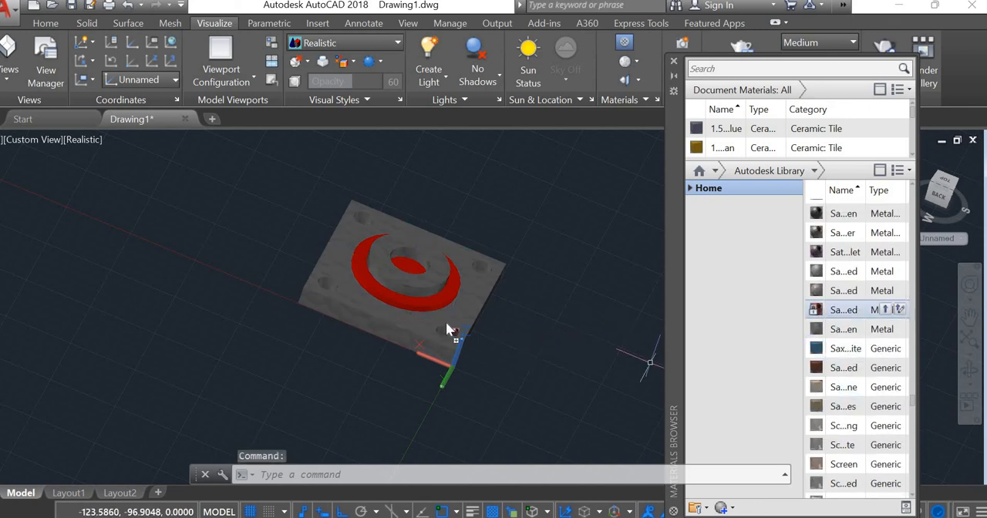
click(379, 331)
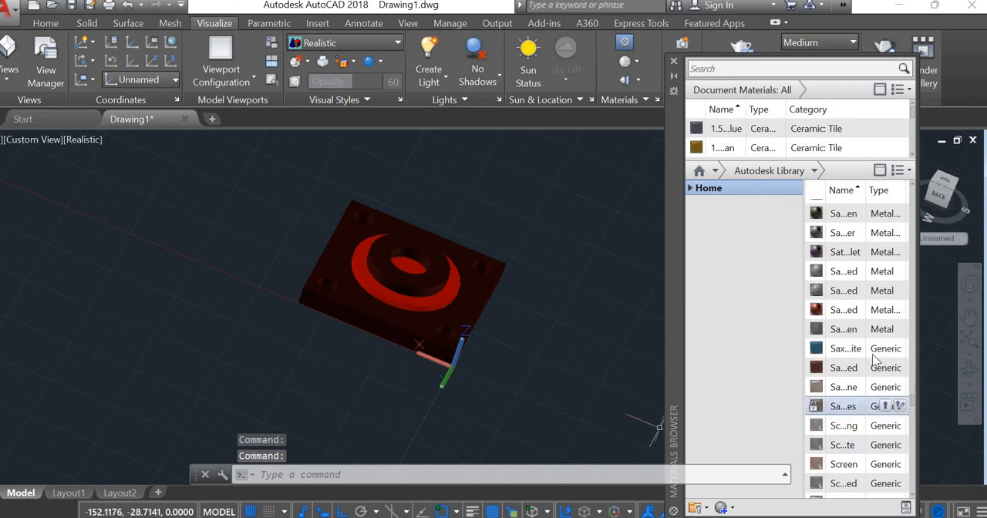
scroll(867, 358, down, 4)
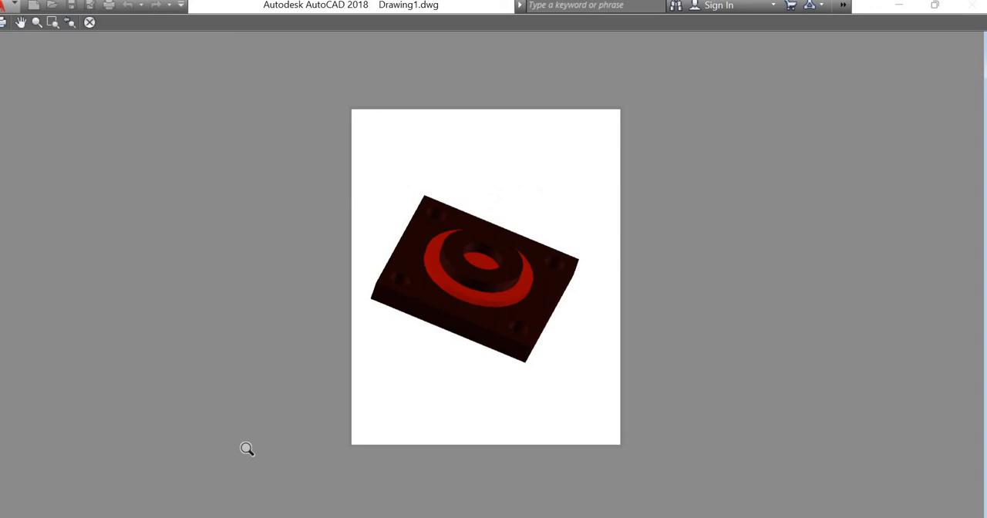
key(Escape)
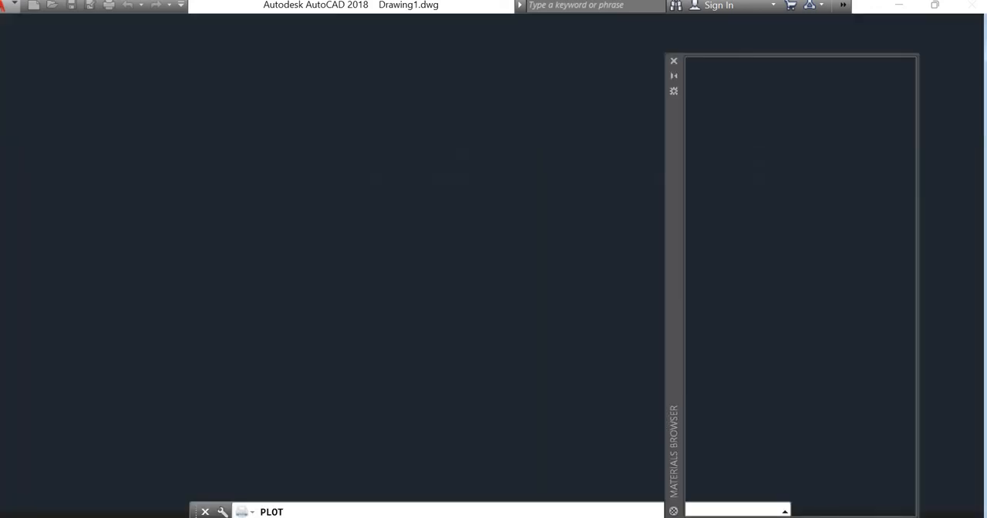